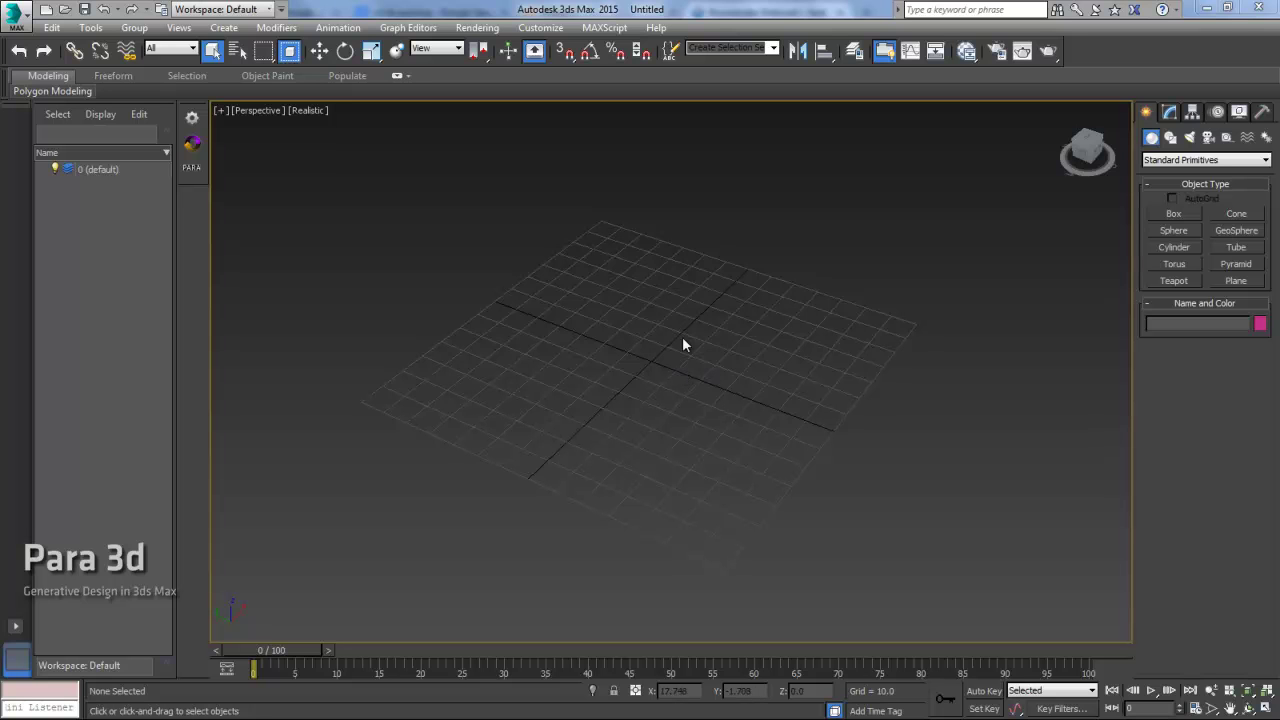
Step: Draw a standard cylinder on the grid in the perspective viewport
{"action": "mouse_move", "coordinate": [677, 357]}
{"action": "middle_mouse_down"}
{"action": "mouse_move", "coordinate": [643, 357]}
{"action": "mouse_move", "coordinate": [675, 379]}
{"action": "middle_mouse_up"}
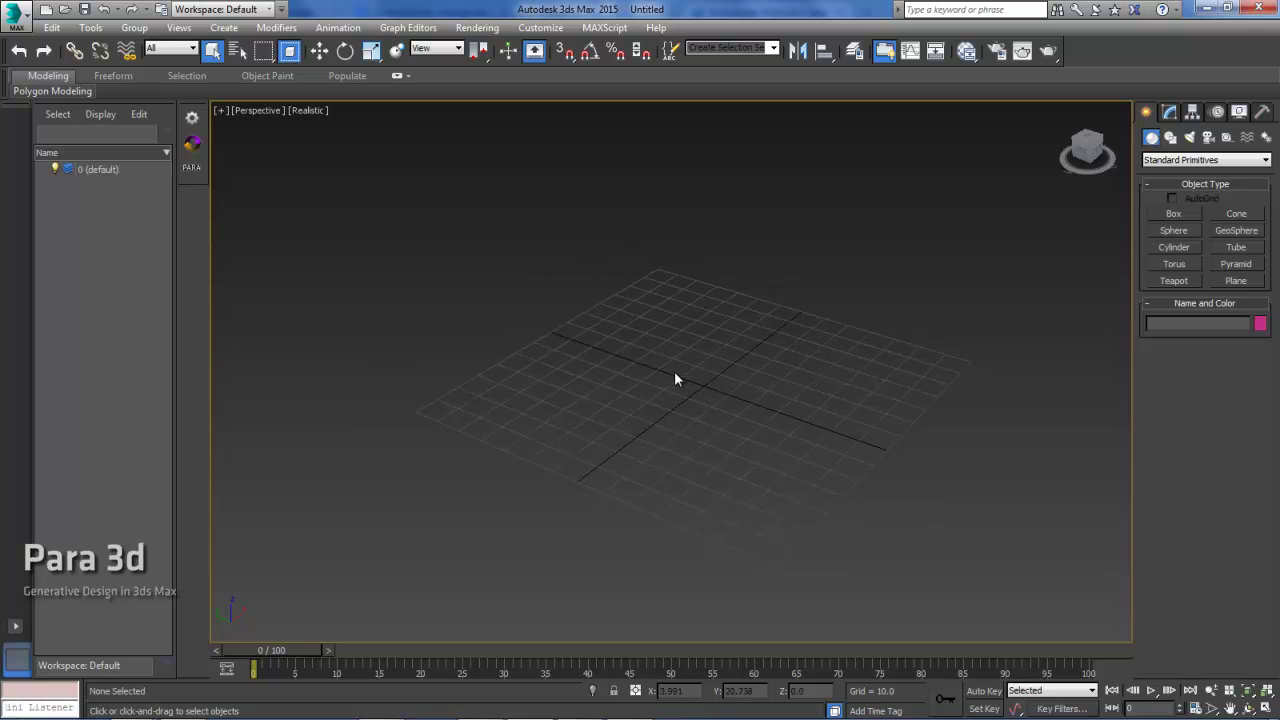
{"action": "left_click", "coordinate": [1173, 248]}
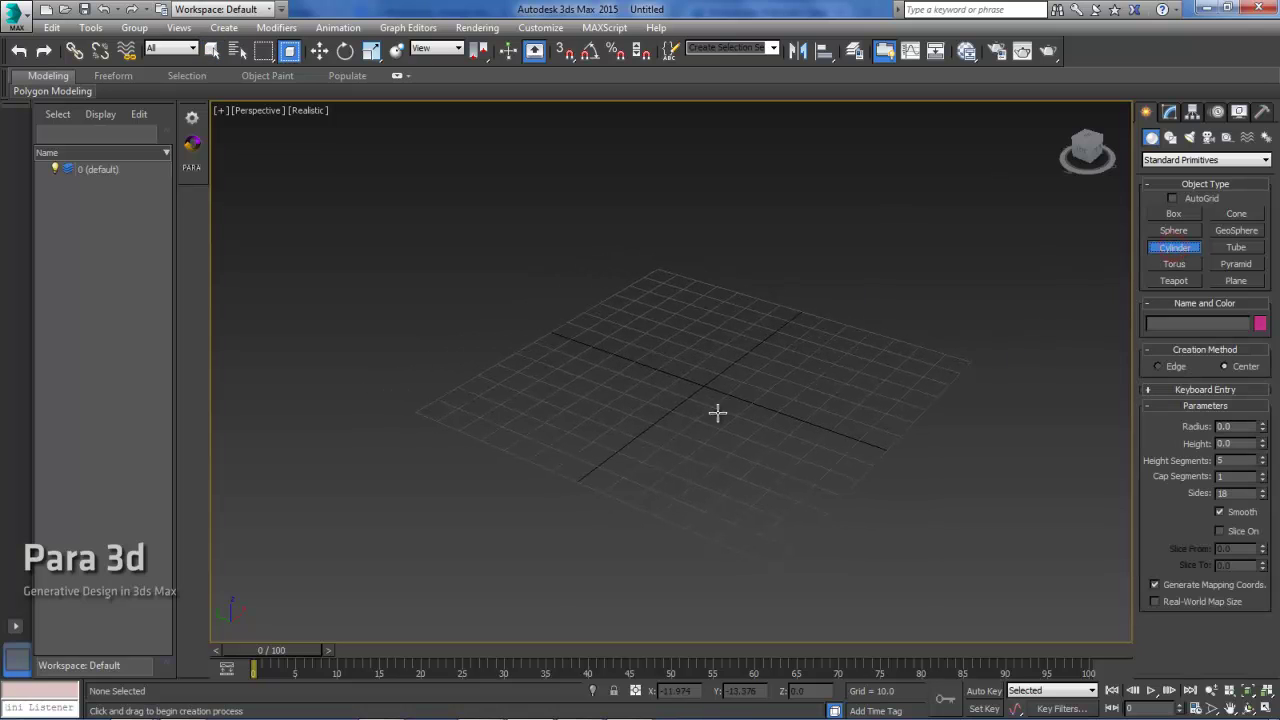
{"action": "left_click_drag", "start_coordinate": [679, 382], "coordinate": [723, 390]}
{"action": "scroll", "coordinate": [794, 397], "scroll_direction": "up", "scroll_amount": 5}
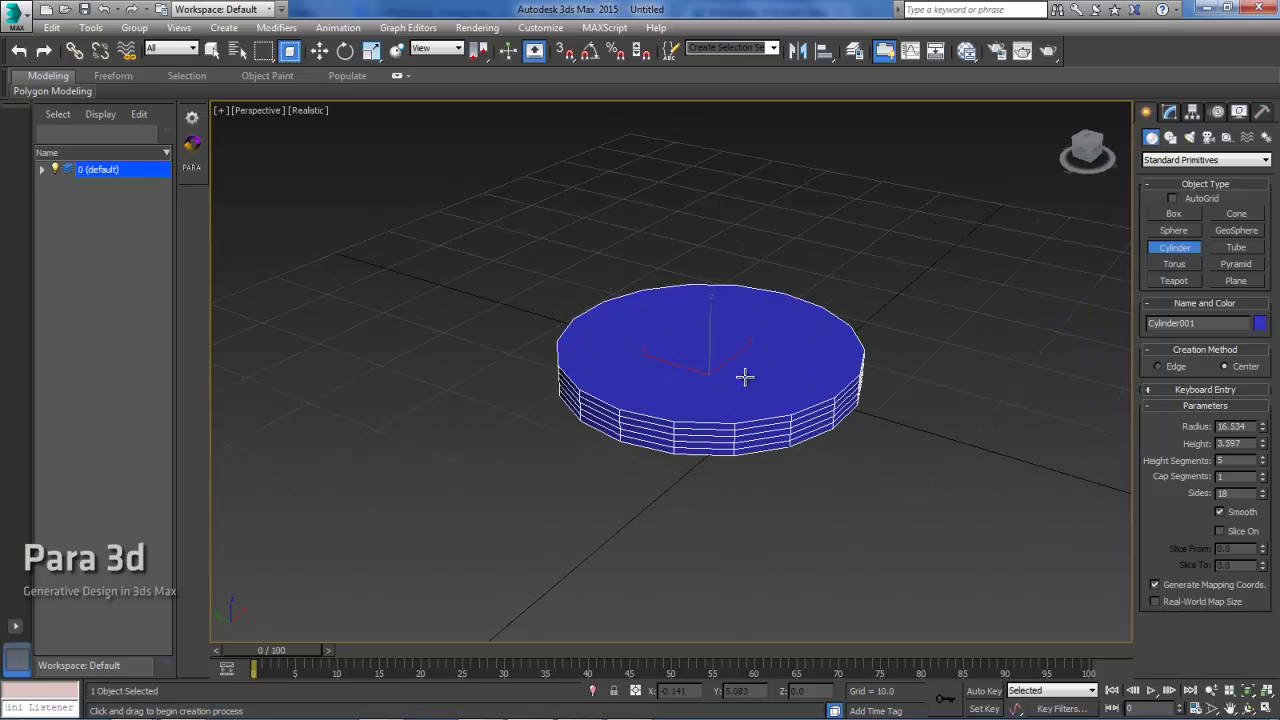
{"action": "left_click", "coordinate": [816, 285]}
{"action": "scroll", "coordinate": [714, 323], "scroll_direction": "down", "scroll_amount": 3}
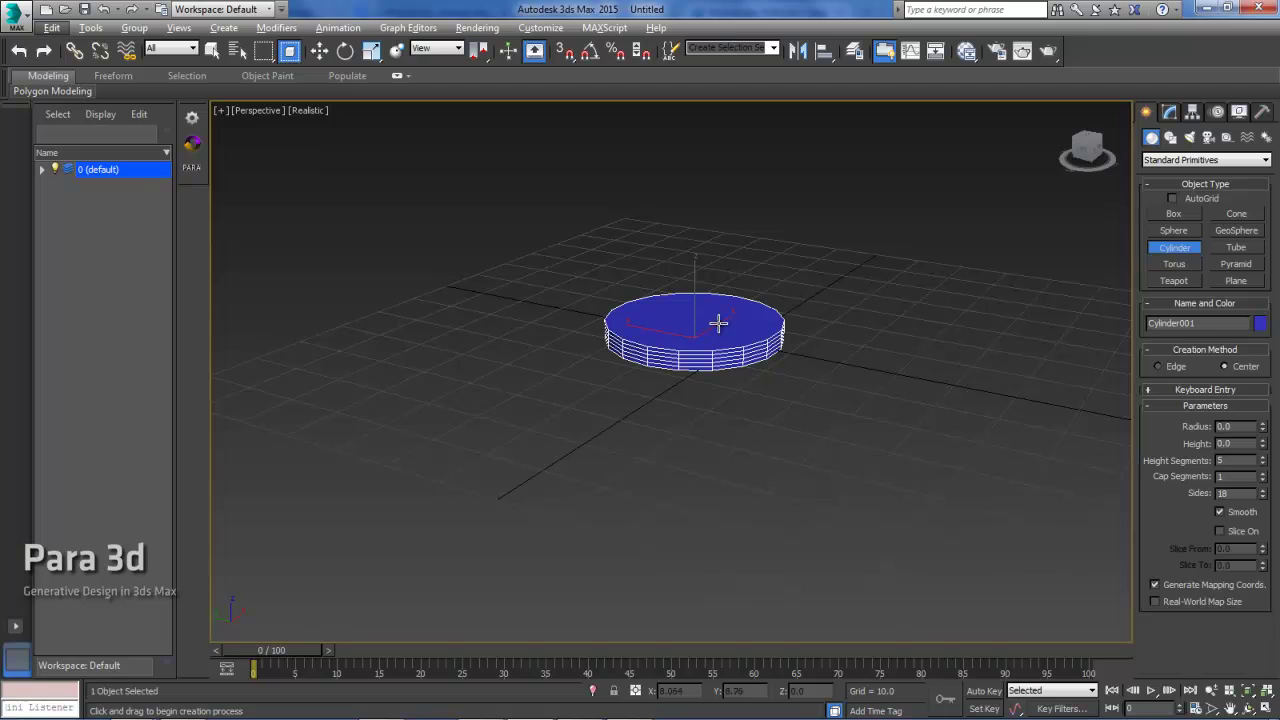
{"action": "right_click", "coordinate": [720, 323]}
{"action": "left_click", "coordinate": [576, 263]}
{"action": "left_click_drag", "start_coordinate": [541, 242], "coordinate": [865, 445]}
{"action": "scroll", "coordinate": [809, 380], "scroll_direction": "up", "scroll_amount": 3}
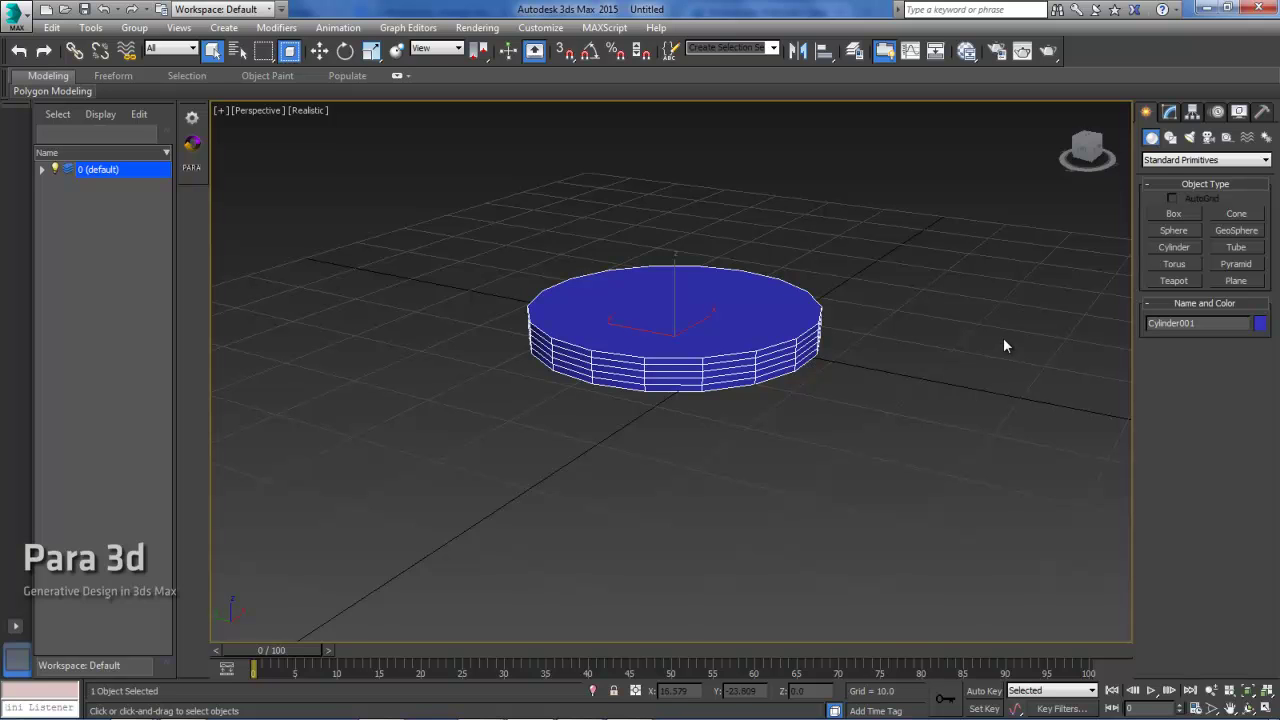
Step: Set the cylinder's radius to 15, height to 5 and height segments to 1
{"action": "left_click", "coordinate": [1168, 113]}
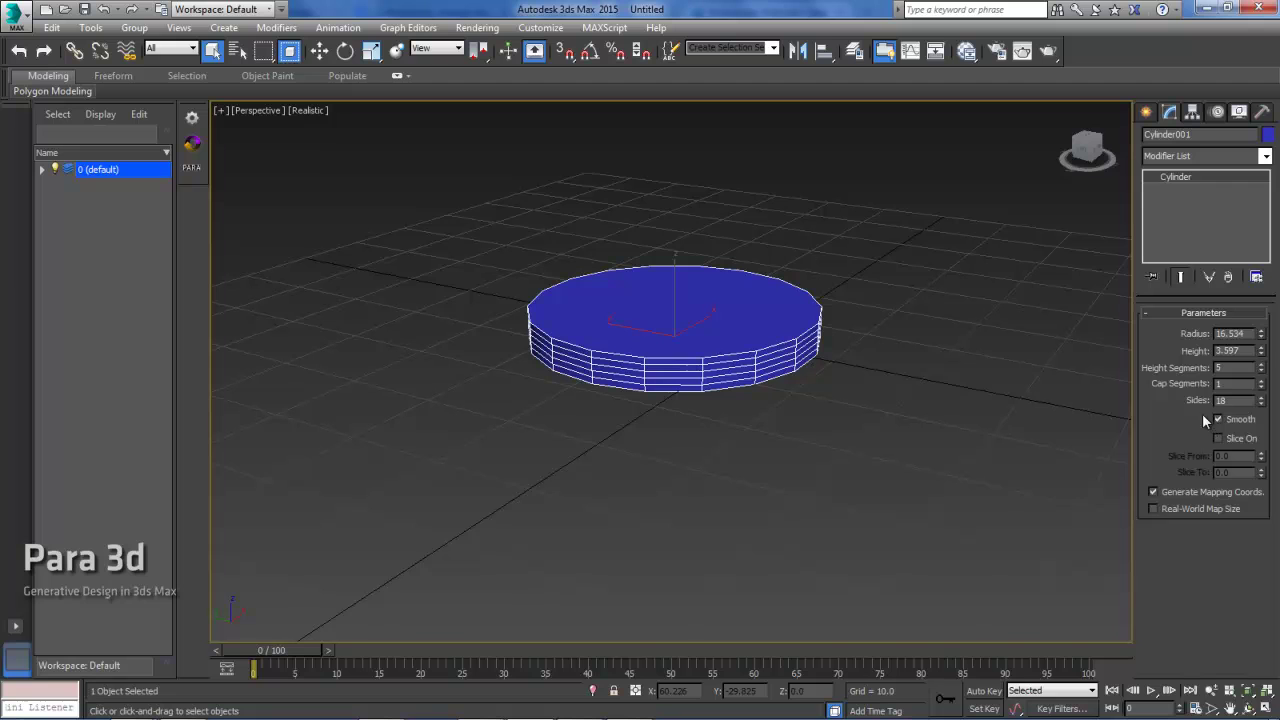
{"action": "right_click", "coordinate": [1262, 371]}
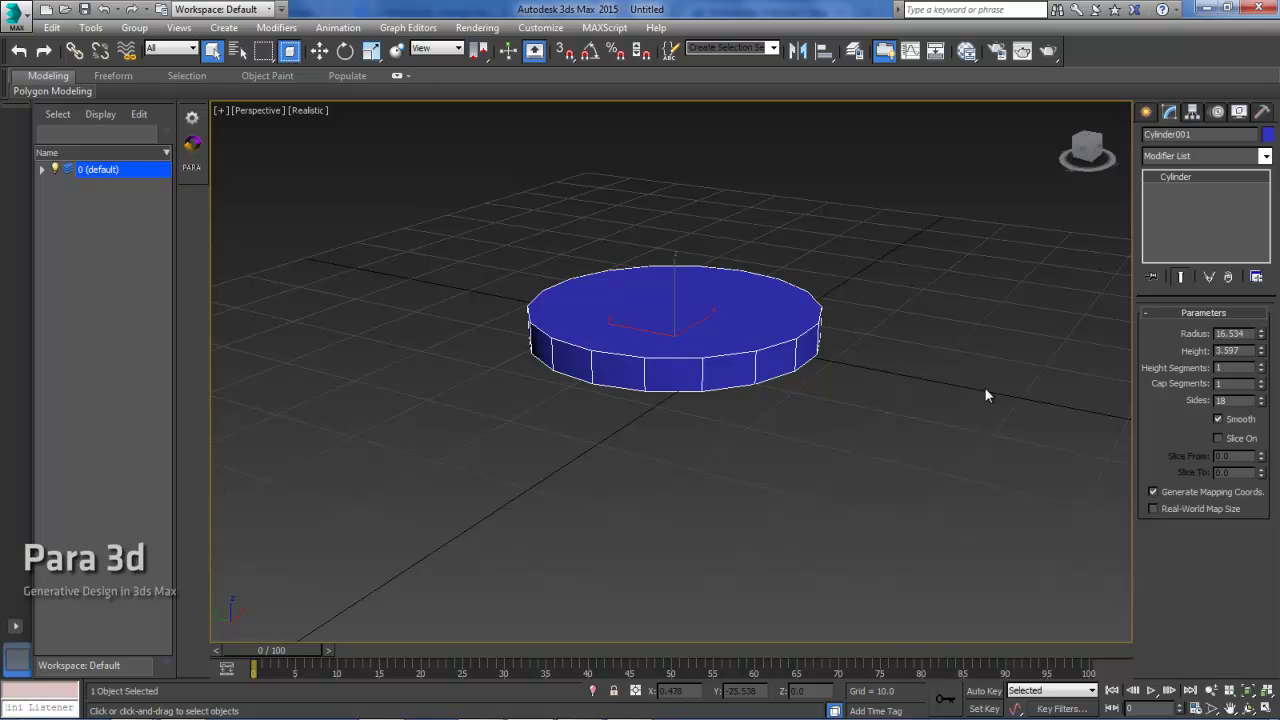
{"action": "double_click", "coordinate": [1245, 350]}
{"action": "type", "text": "5"}
{"action": "double_click", "coordinate": [1238, 333]}
{"action": "type", "text": "1"}
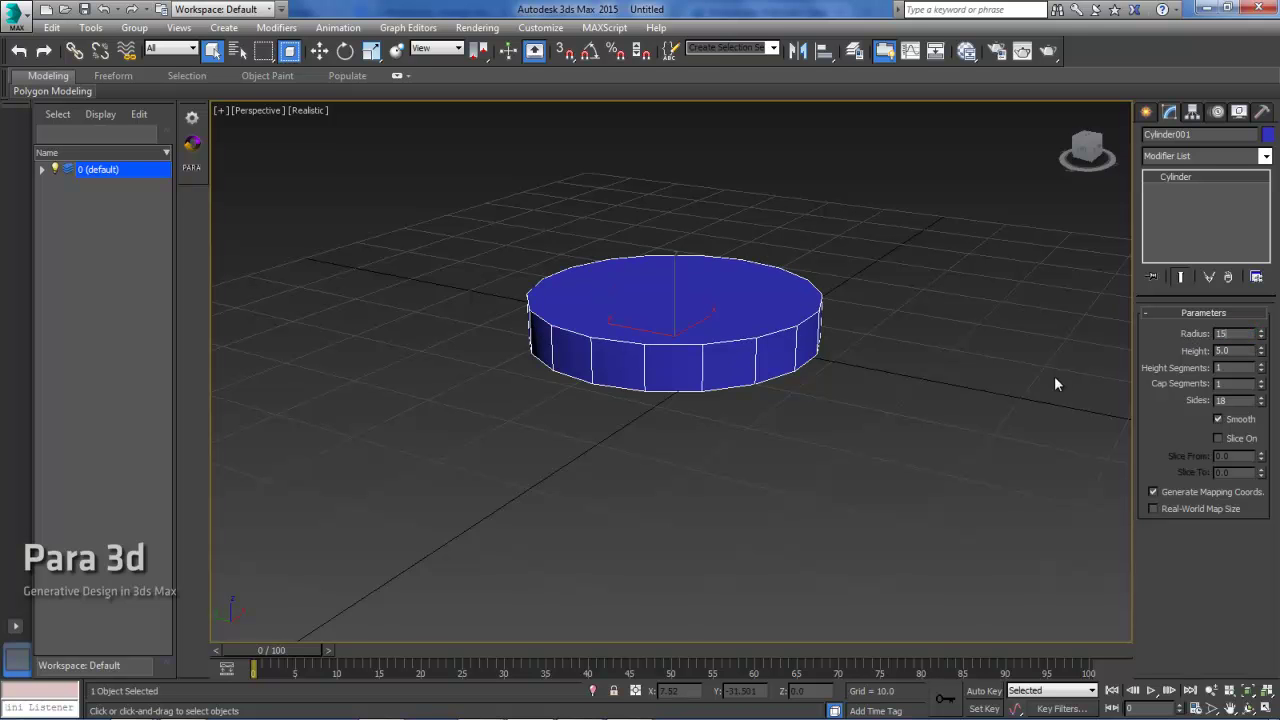
{"action": "left_click", "coordinate": [1048, 368]}
{"action": "left_click", "coordinate": [686, 317]}
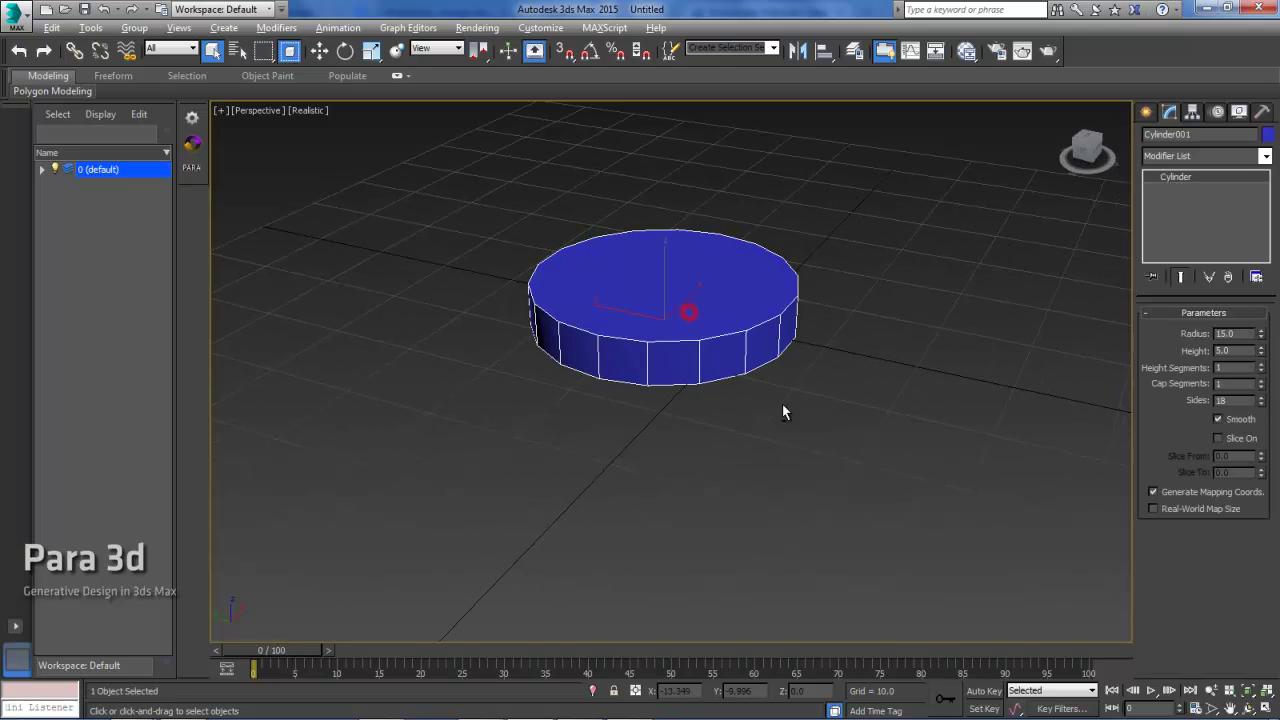
{"action": "middle_click_drag", "start_coordinate": [786, 386], "coordinate": [767, 361], "text": "alt"}
Step: Place a Point helper, Point001, on the grid beside the cylinder and exit creation mode
{"action": "scroll", "coordinate": [686, 349], "scroll_direction": "down", "scroll_amount": 6}
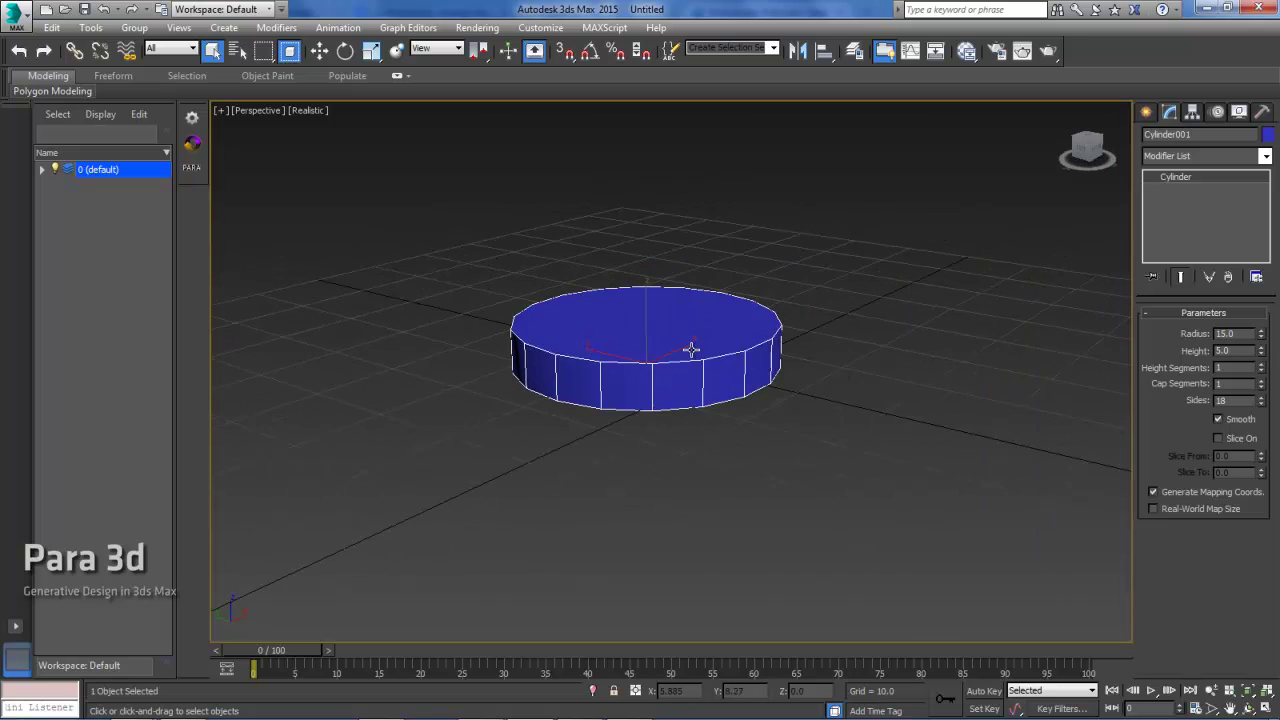
{"action": "left_click", "coordinate": [1146, 112]}
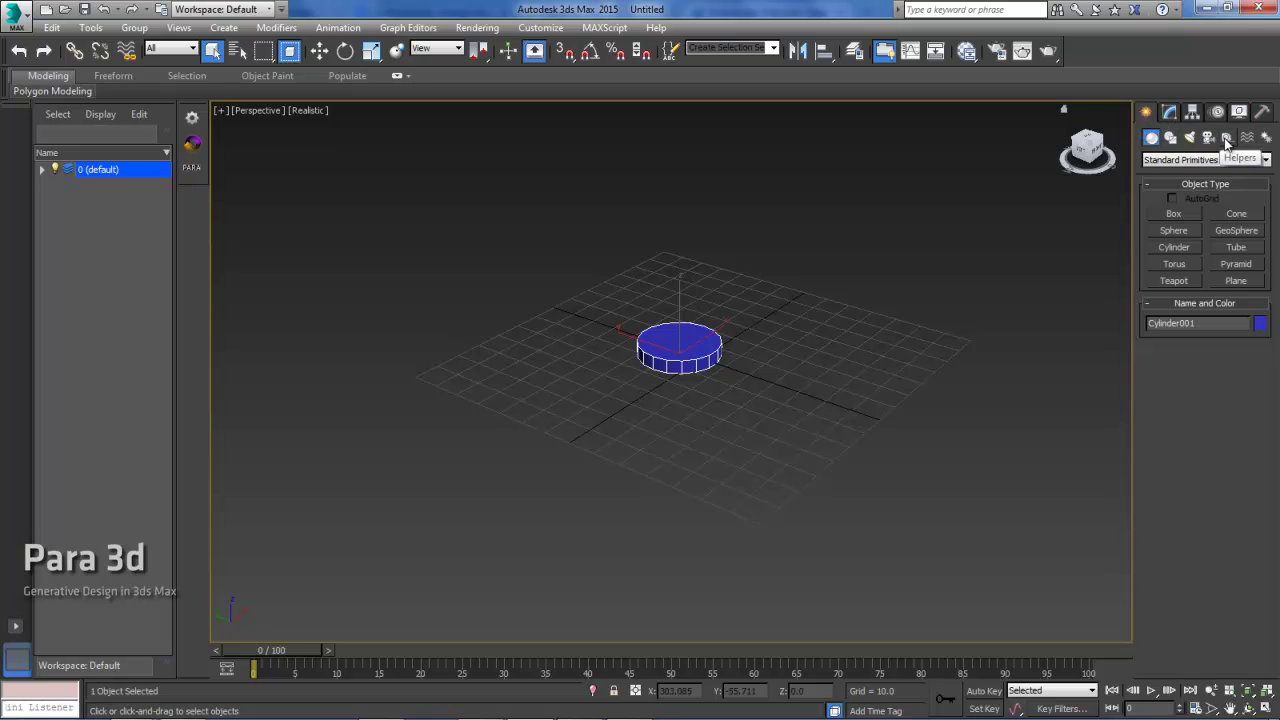
{"action": "left_click", "coordinate": [1225, 141]}
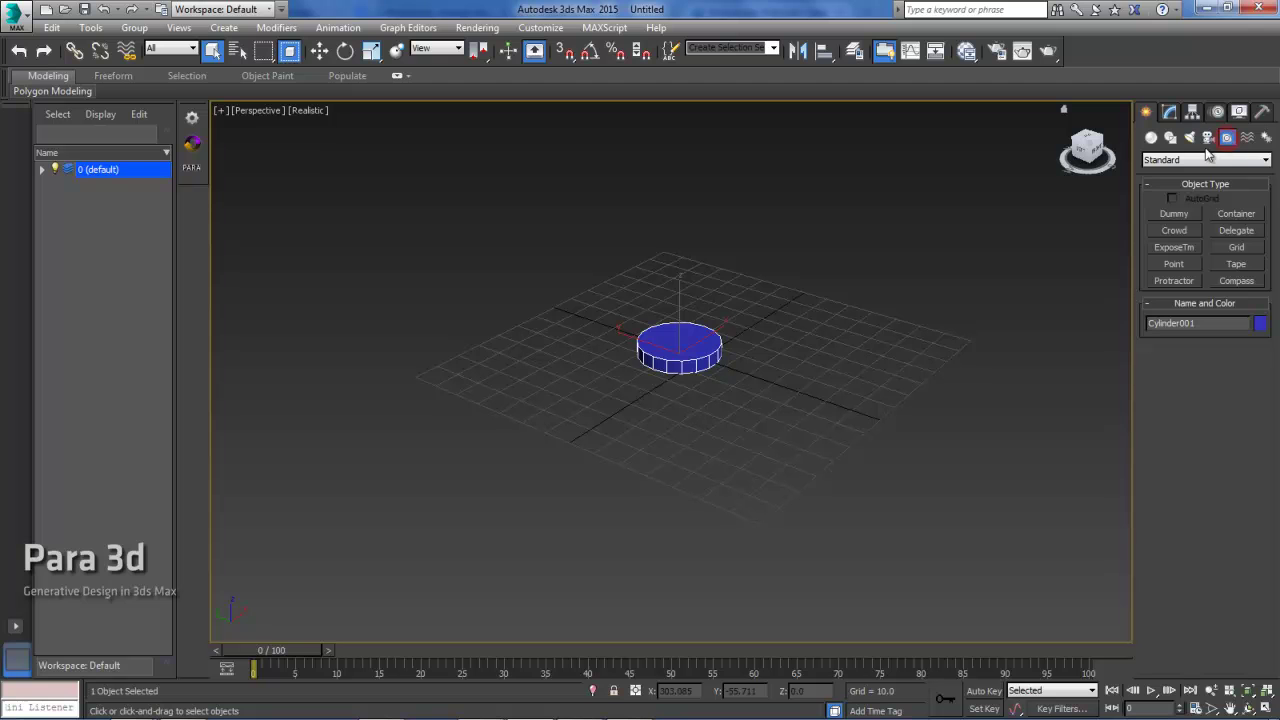
{"action": "left_click", "coordinate": [1174, 264]}
{"action": "left_click", "coordinate": [819, 326]}
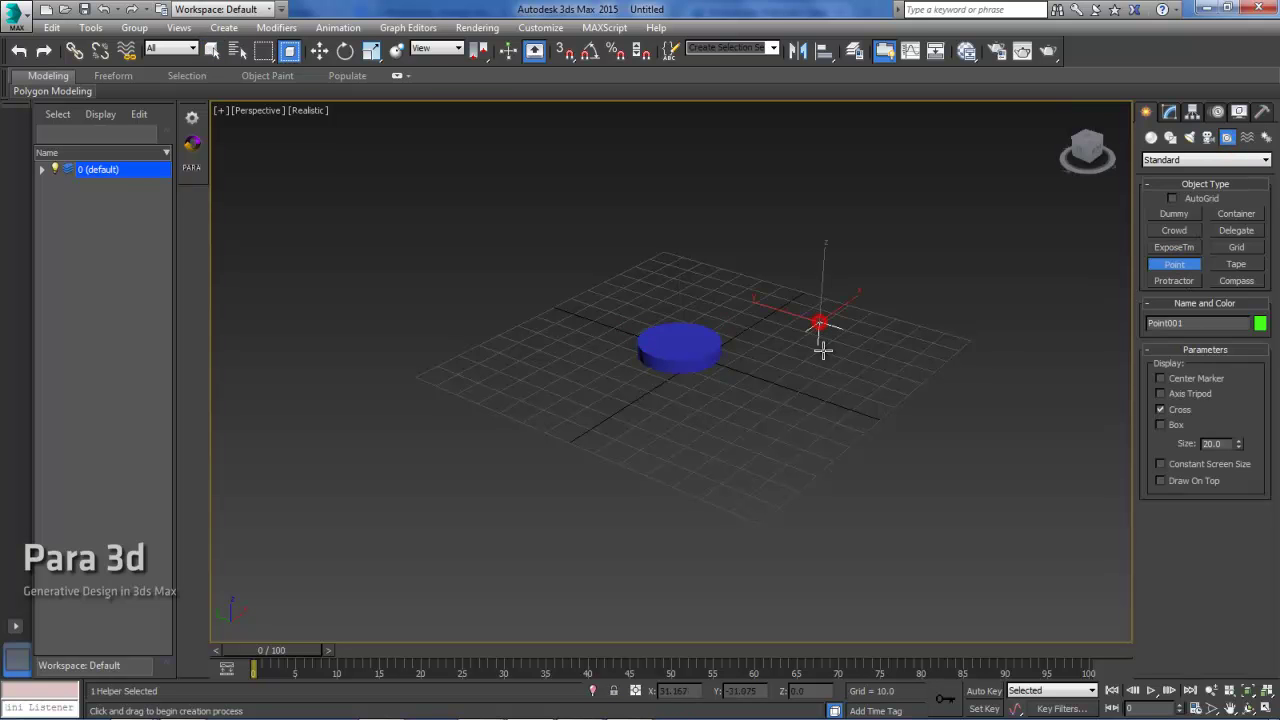
{"action": "mouse_move", "coordinate": [888, 365]}
{"action": "middle_mouse_down", "text": "alt"}
{"action": "mouse_move", "coordinate": [863, 389]}
{"action": "mouse_move", "coordinate": [883, 357]}
{"action": "mouse_move", "coordinate": [870, 369]}
{"action": "mouse_move", "coordinate": [885, 382]}
{"action": "middle_mouse_up", "text": "alt"}
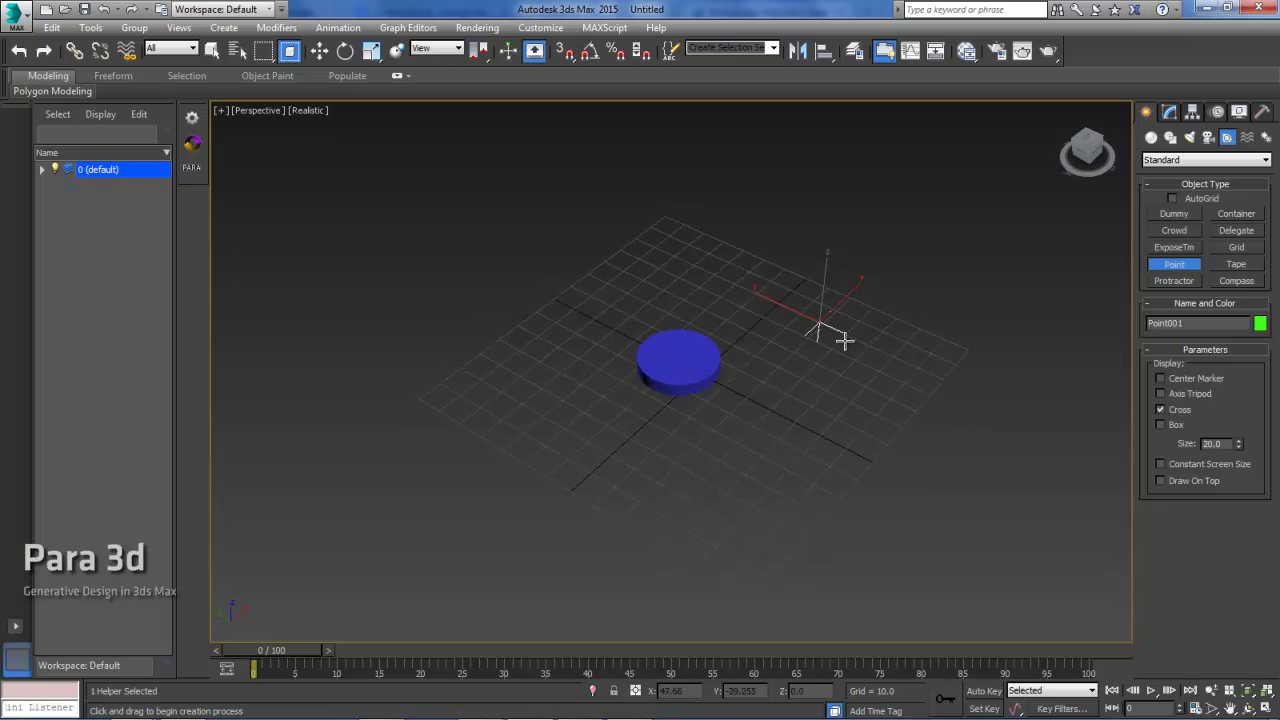
{"action": "mouse_move", "coordinate": [843, 354]}
{"action": "middle_mouse_down", "text": "alt"}
{"action": "mouse_move", "coordinate": [822, 325]}
{"action": "mouse_move", "coordinate": [821, 350]}
{"action": "middle_mouse_up", "text": "alt"}
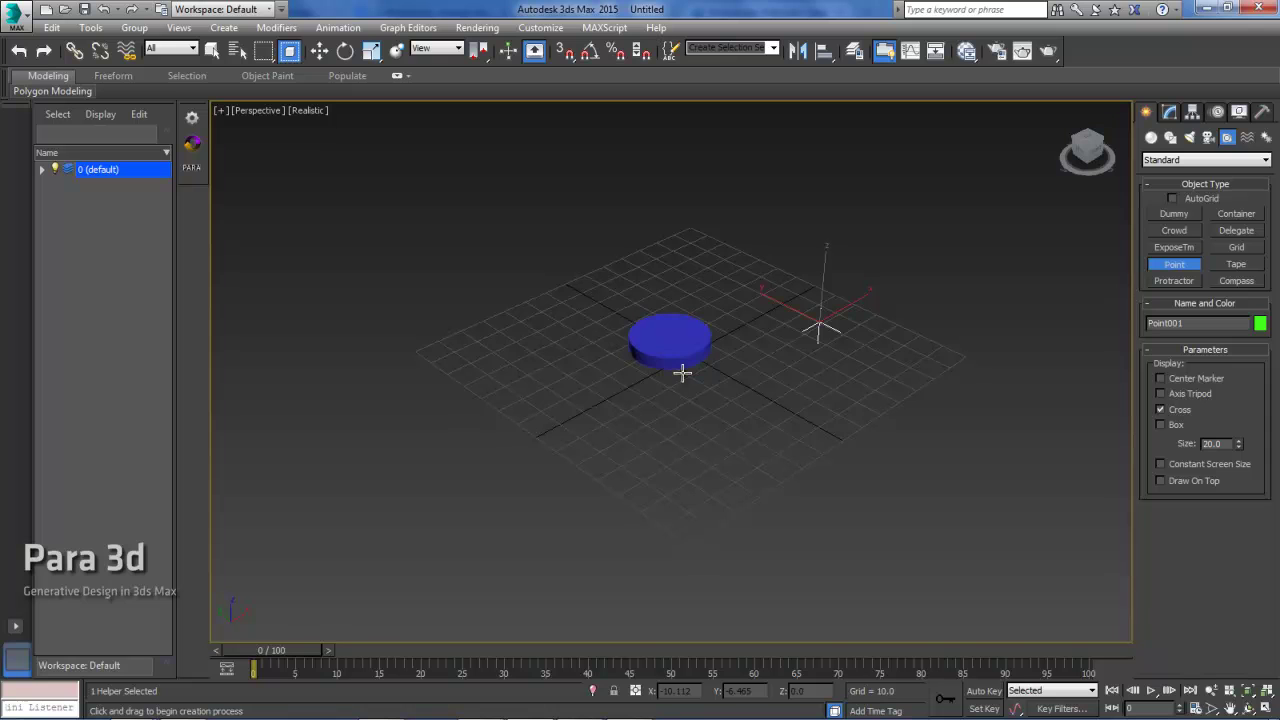
{"action": "right_click", "coordinate": [785, 382]}
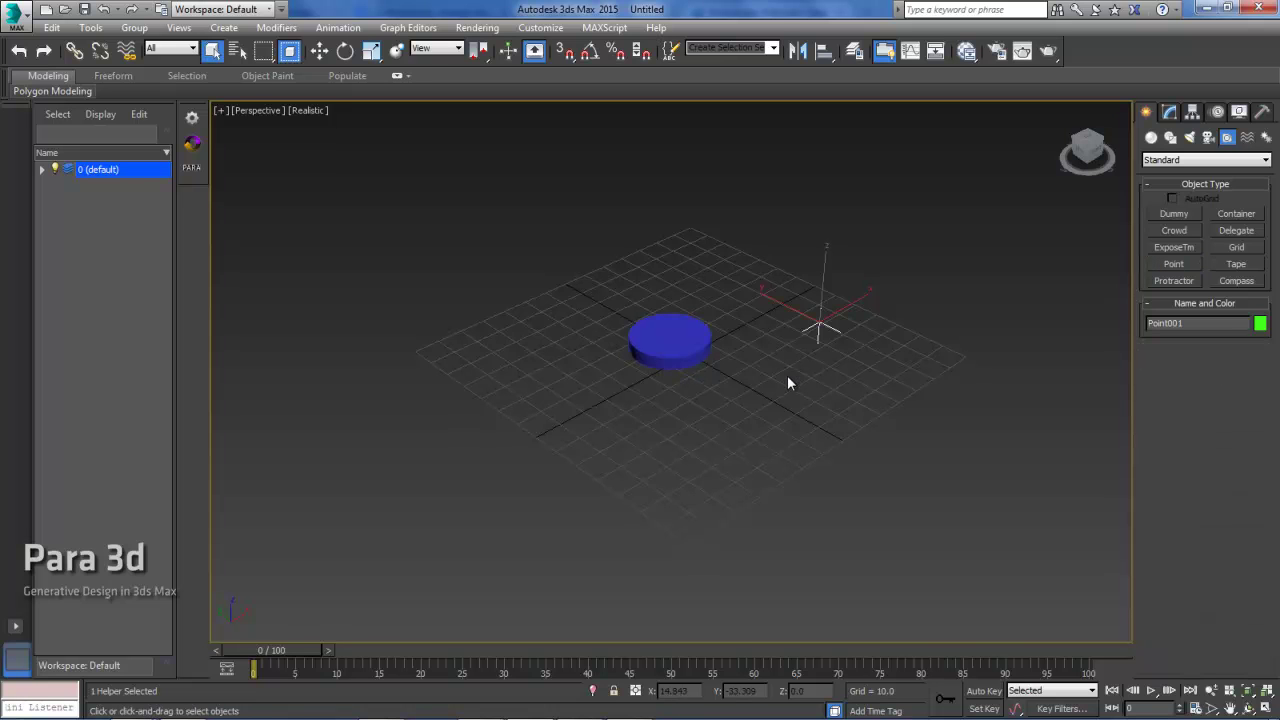
{"action": "left_click", "coordinate": [784, 391]}
{"action": "middle_click_drag", "start_coordinate": [784, 391], "coordinate": [832, 394], "text": "alt"}
Step: Start a Para 3d array from Cylinder001 with 30 copies, not keeping the original
{"action": "left_click", "coordinate": [723, 371]}
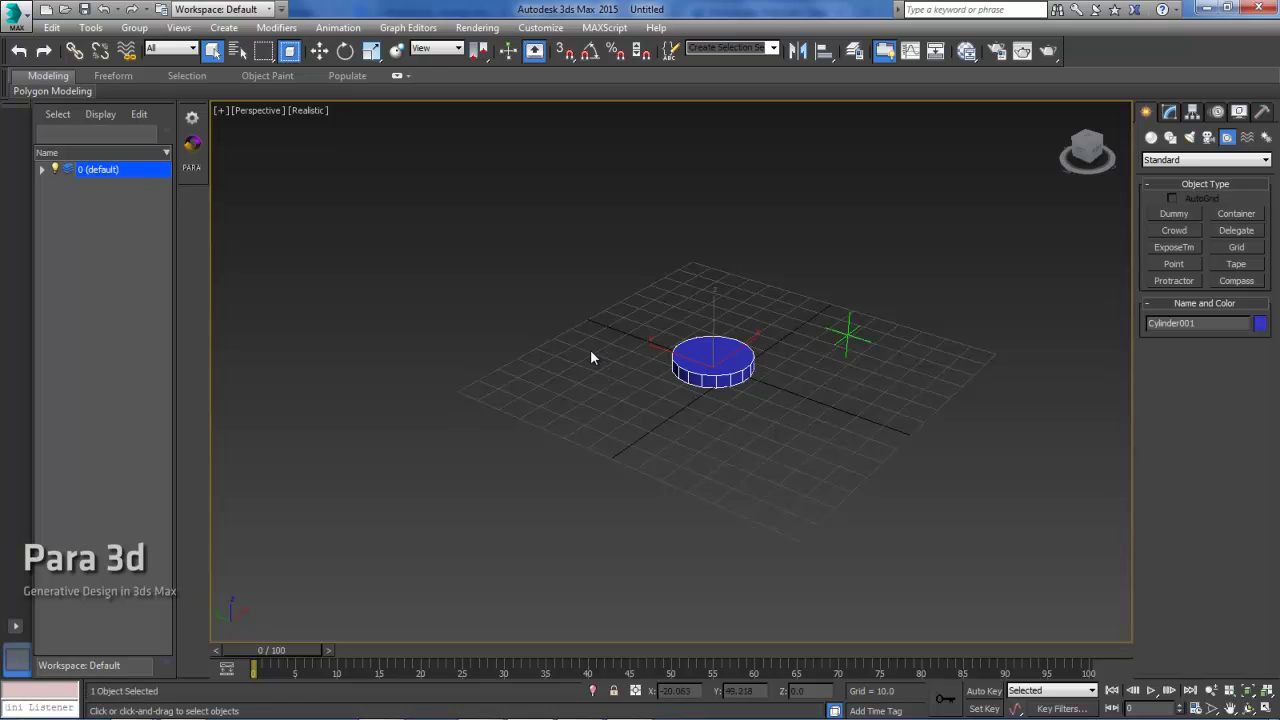
{"action": "left_click", "coordinate": [191, 143]}
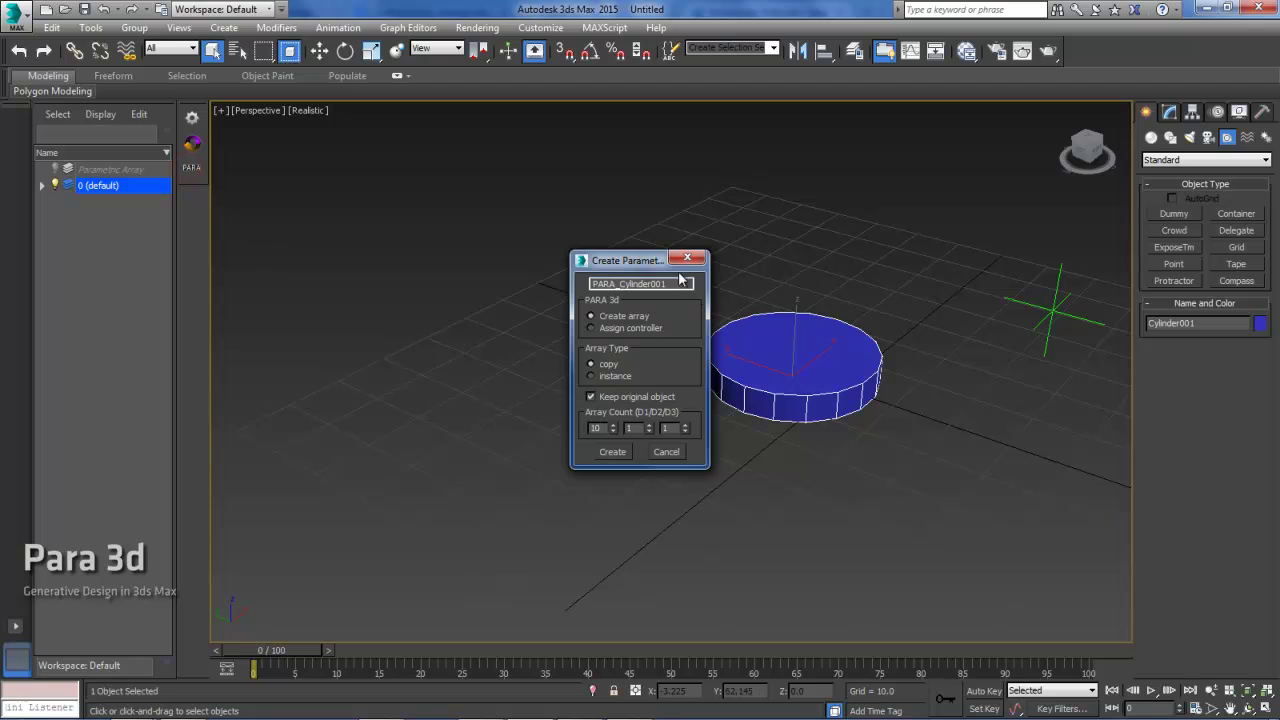
{"action": "left_click_drag", "start_coordinate": [627, 264], "coordinate": [535, 202]}
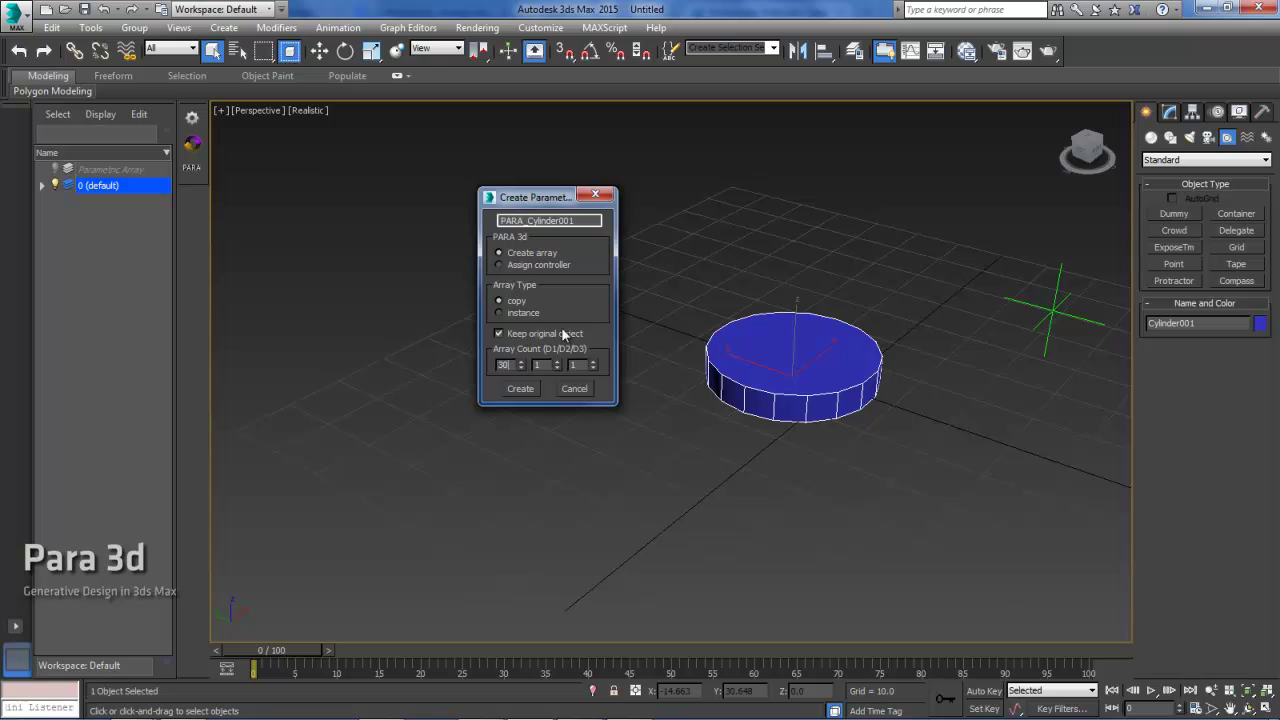
{"action": "left_click", "coordinate": [579, 295]}
{"action": "left_click", "coordinate": [498, 335]}
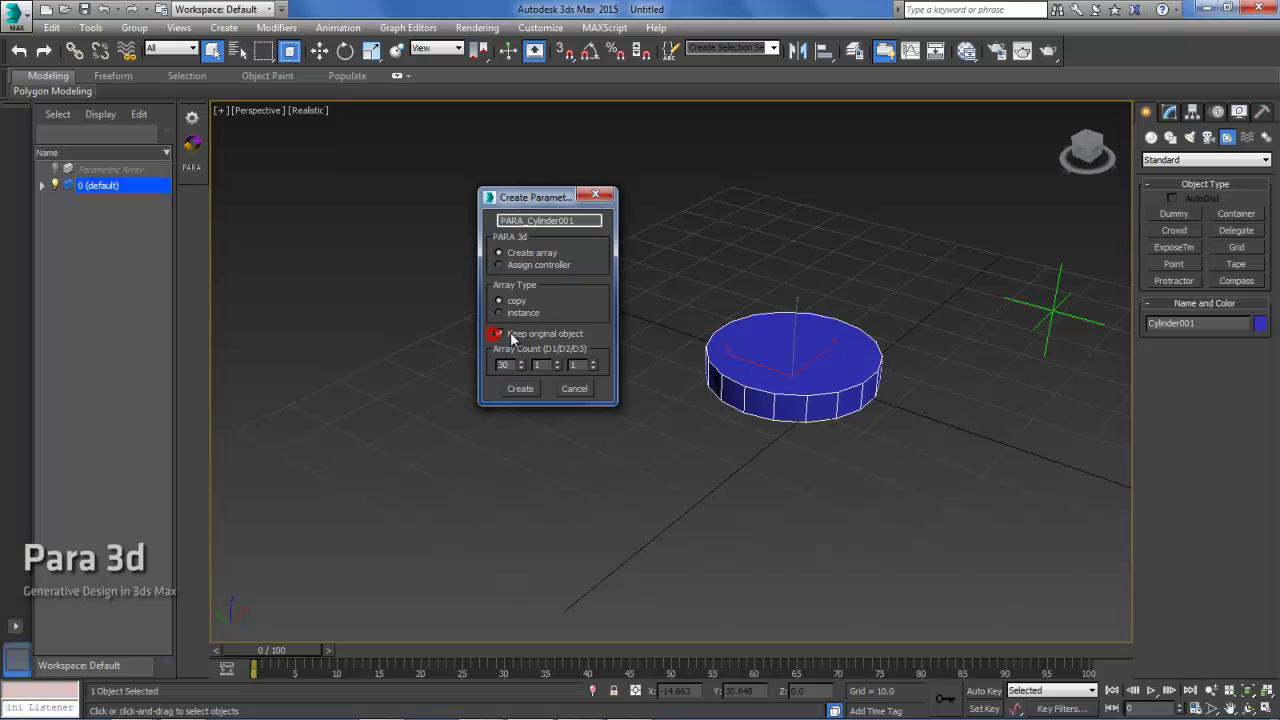
Step: Create the 30-copy cylinder array and arrange the Para 3d node graph window
{"action": "left_click", "coordinate": [519, 387]}
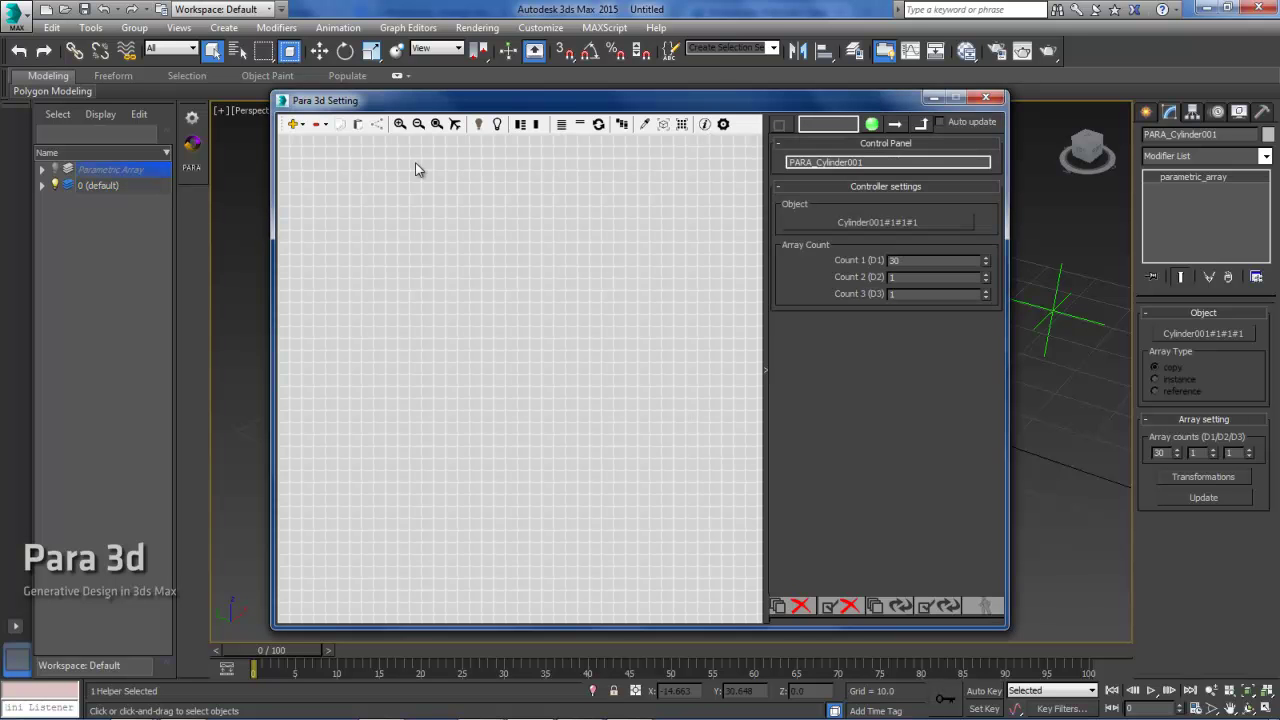
{"action": "left_click", "coordinate": [434, 124]}
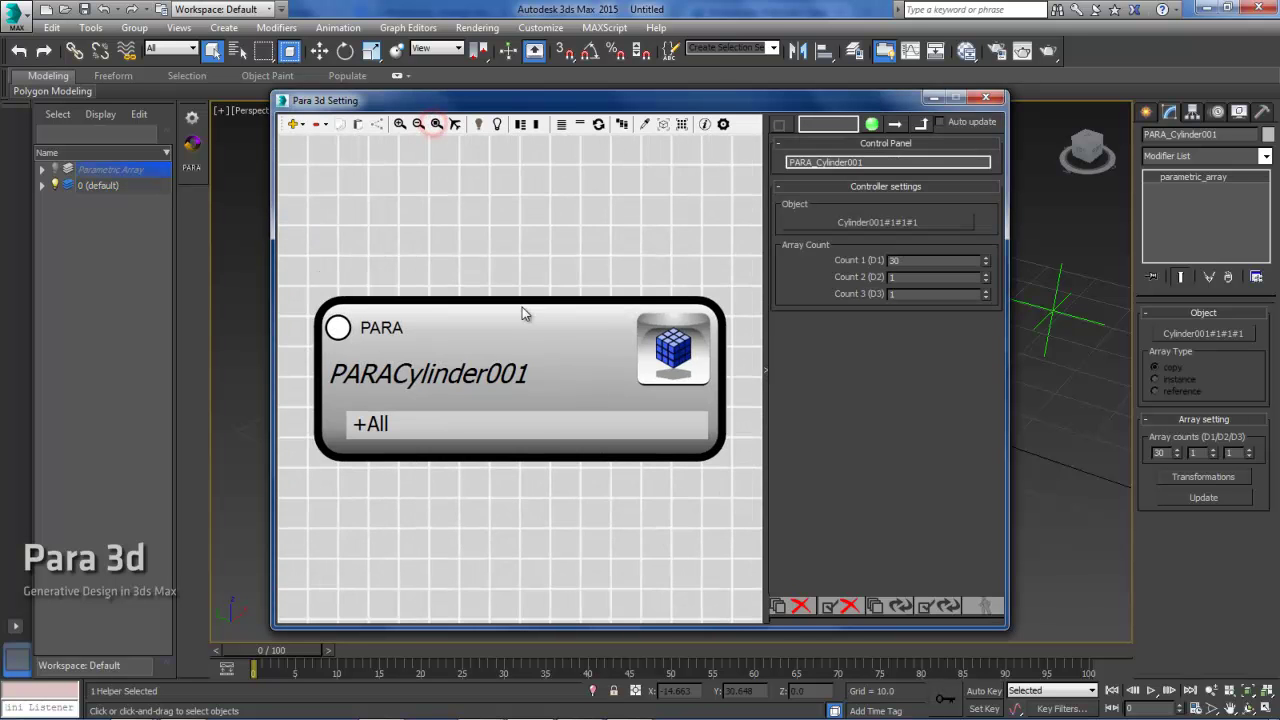
{"action": "middle_click_drag", "start_coordinate": [529, 300], "coordinate": [471, 286]}
{"action": "scroll", "coordinate": [571, 257], "scroll_direction": "down", "scroll_amount": 3}
{"action": "middle_click_drag", "start_coordinate": [560, 272], "coordinate": [528, 272]}
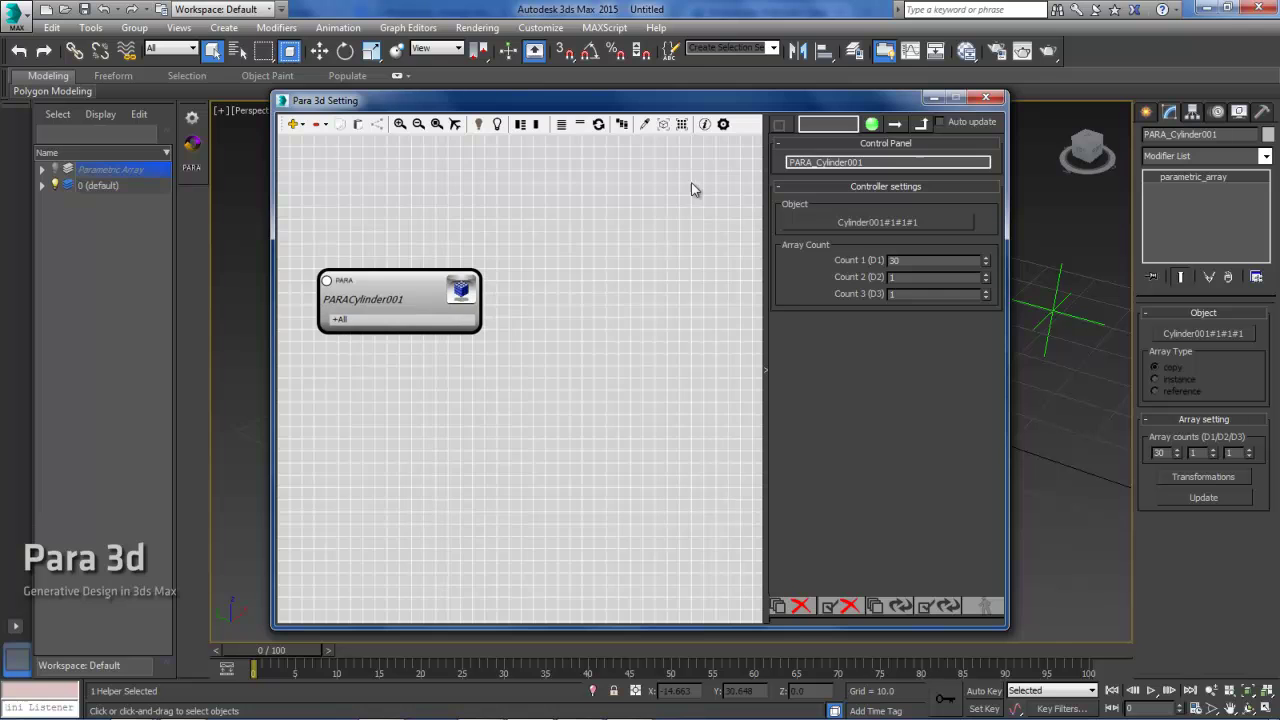
{"action": "left_click_drag", "start_coordinate": [640, 100], "coordinate": [434, 73]}
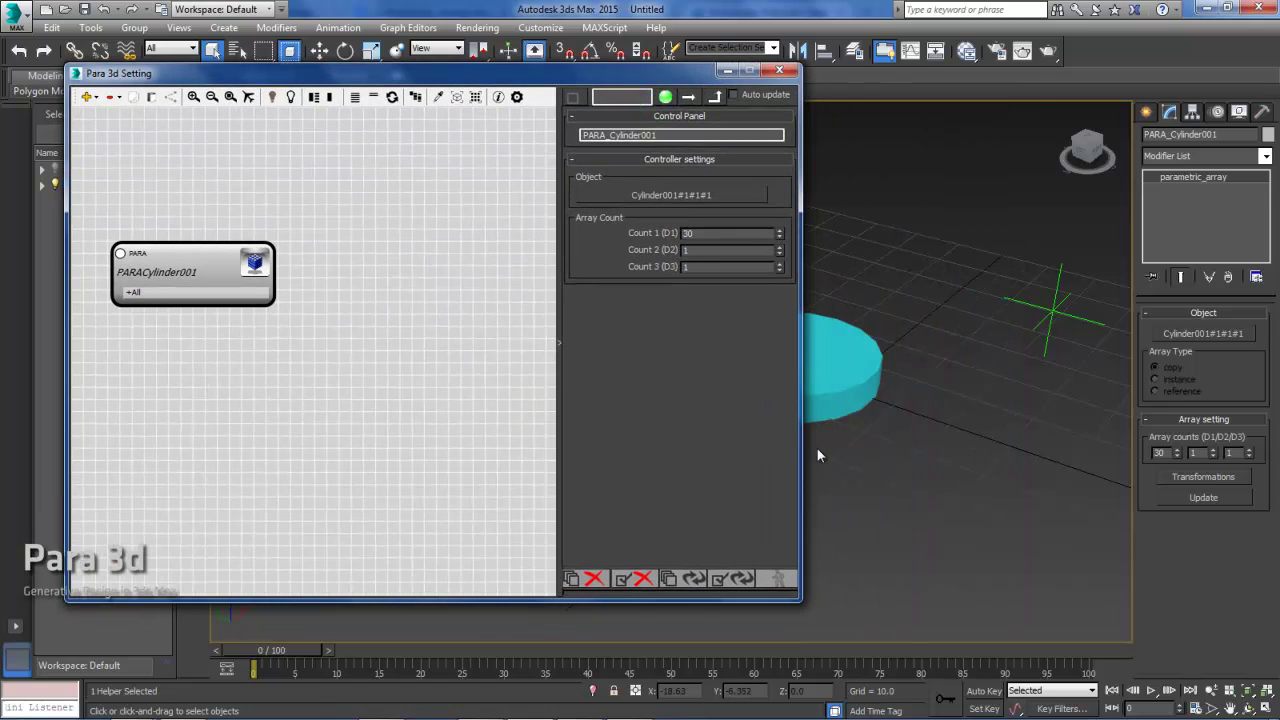
{"action": "left_click_drag", "start_coordinate": [802, 447], "coordinate": [737, 447]}
{"action": "left_click", "coordinate": [343, 434]}
{"action": "middle_click_drag", "start_coordinate": [193, 255], "coordinate": [213, 253]}
{"action": "left_click_drag", "start_coordinate": [213, 253], "coordinate": [225, 251]}
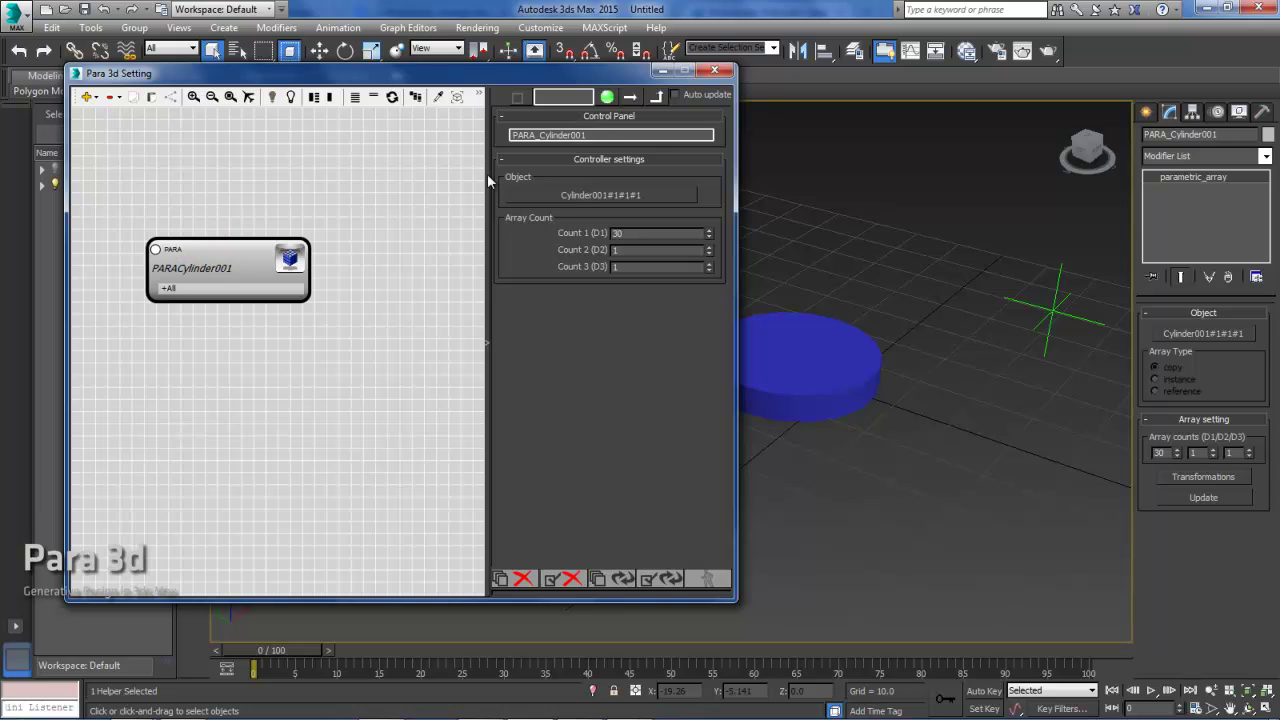
Step: Rename the array node from PARA_Cylinder001 to Cylinder and expand its parameters
{"action": "double_click", "coordinate": [598, 134]}
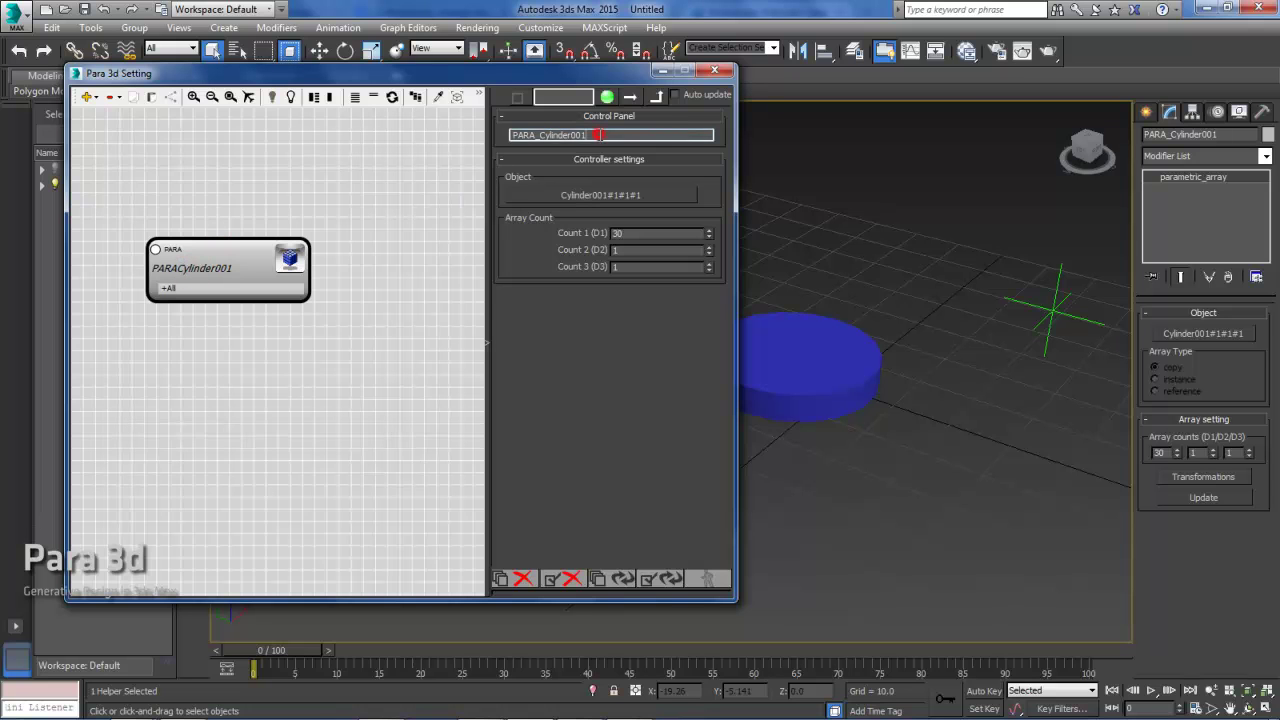
{"action": "left_click", "coordinate": [537, 134]}
{"action": "key", "text": "BackSpace"}
{"action": "key", "text": "BackSpace"}
{"action": "key", "text": "BackSpace"}
{"action": "key", "text": "BackSpace"}
{"action": "key", "text": "BackSpace"}
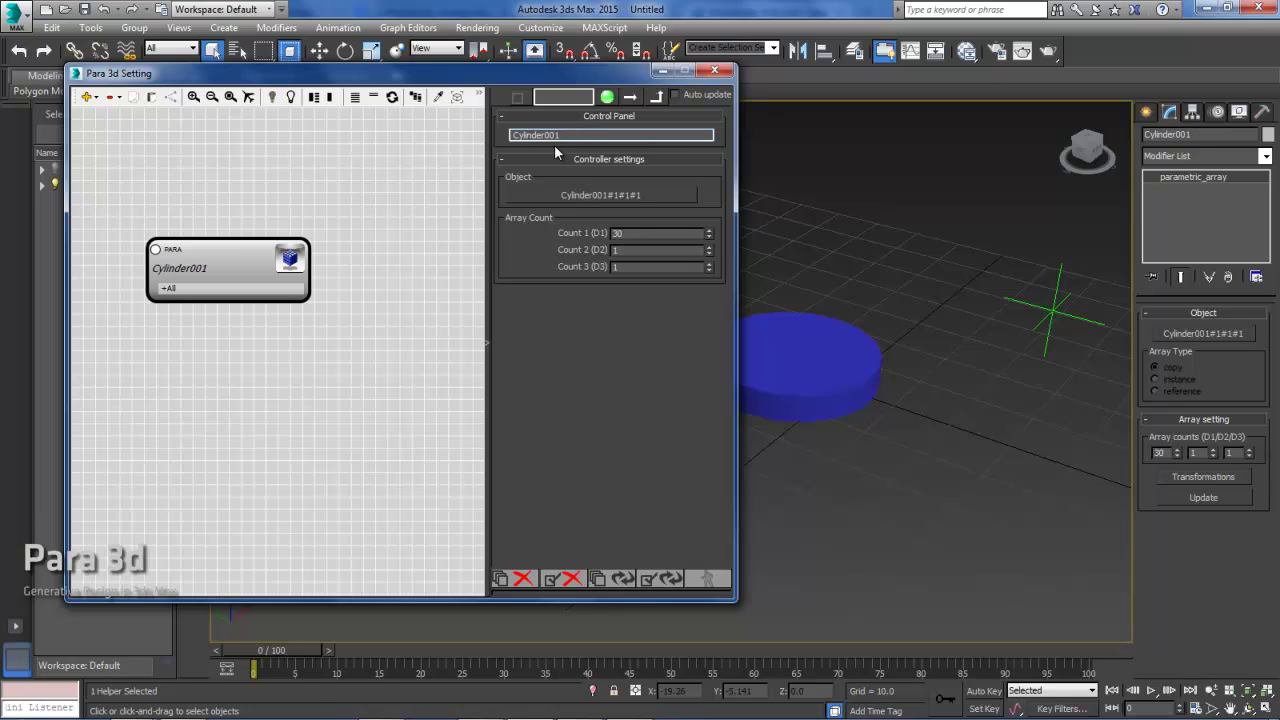
{"action": "left_click", "coordinate": [567, 134]}
{"action": "key", "text": "BackSpace"}
{"action": "key", "text": "BackSpace"}
{"action": "left_click", "coordinate": [214, 151]}
{"action": "left_click", "coordinate": [215, 212]}
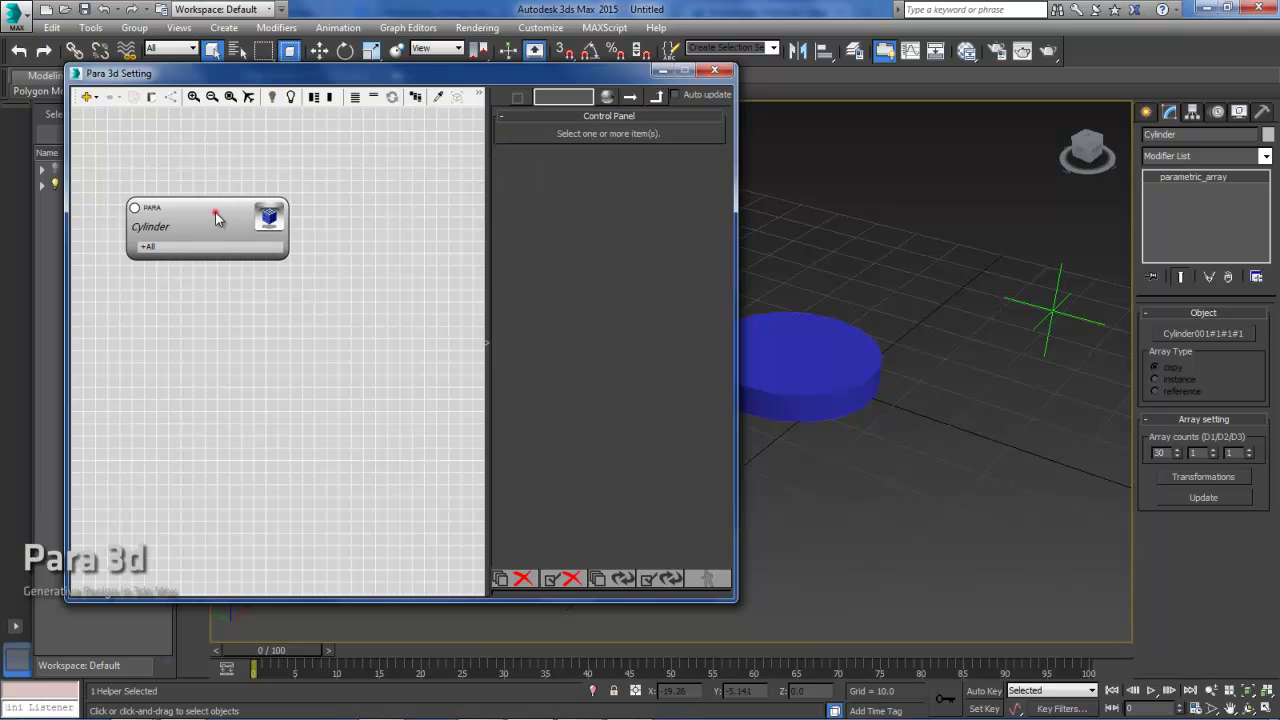
{"action": "left_click", "coordinate": [146, 249]}
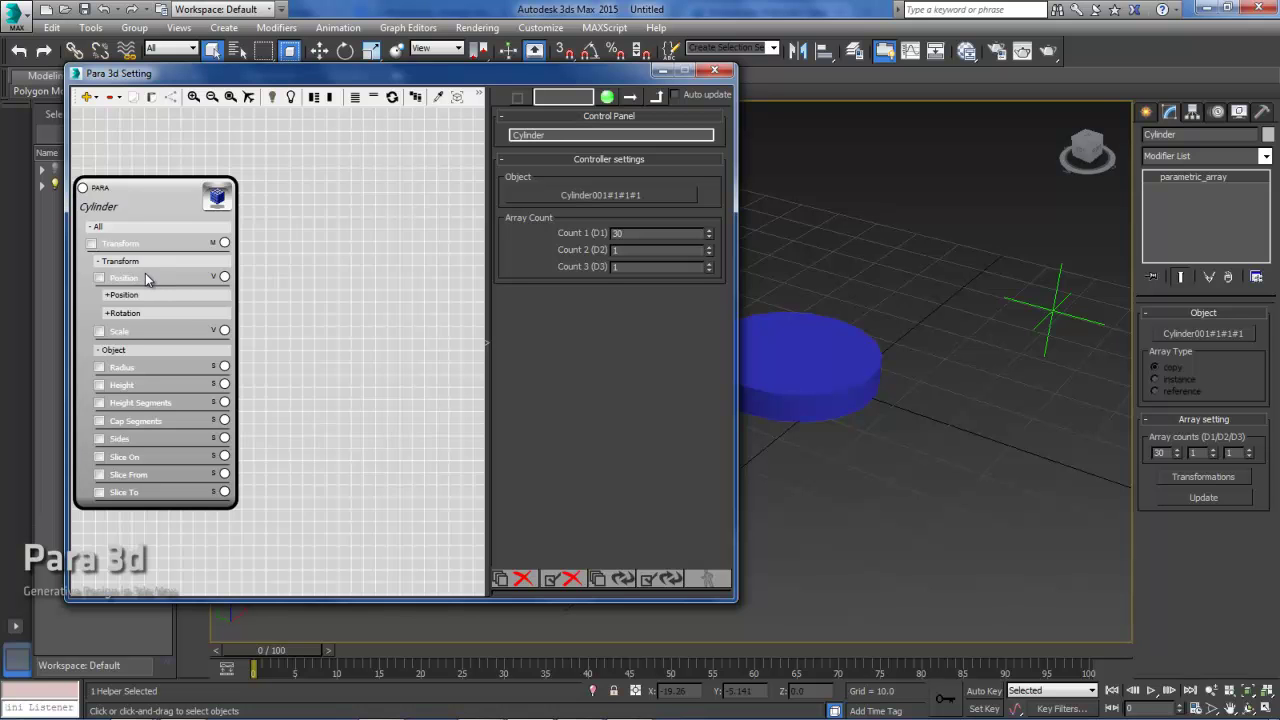
Step: Enable the array's Position parameter and attach a Link Controller to it
{"action": "left_click", "coordinate": [98, 277]}
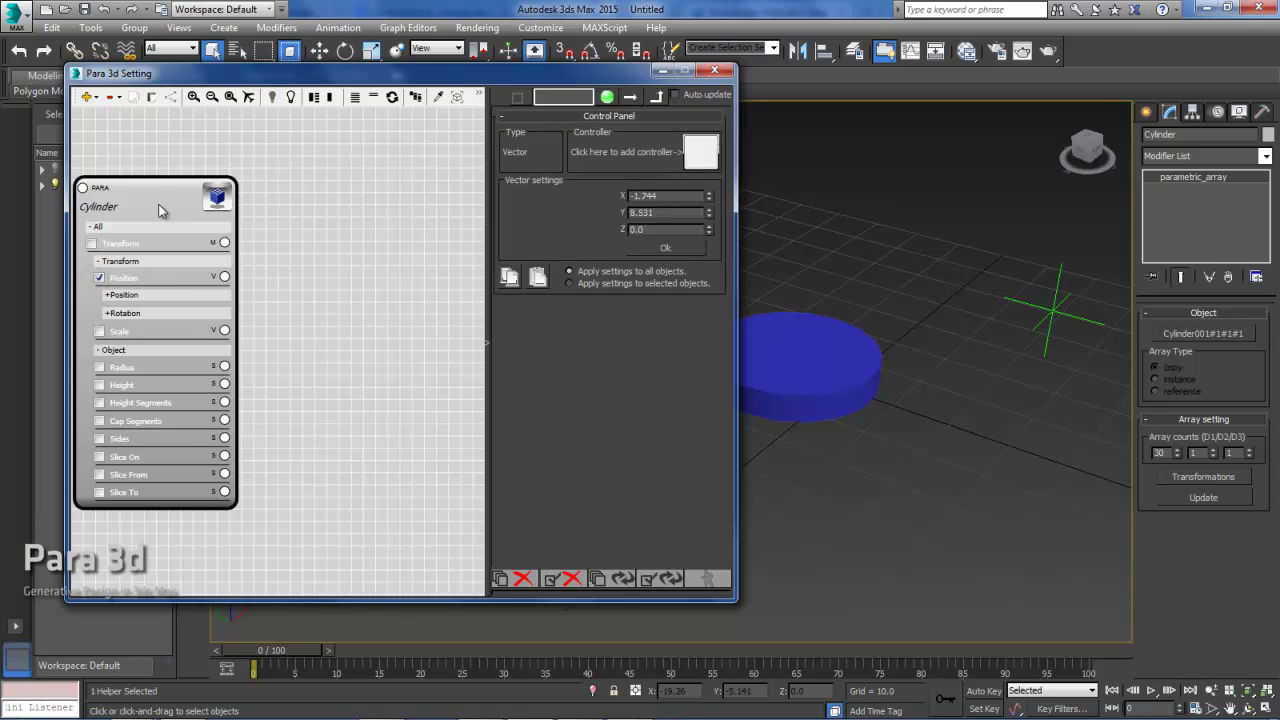
{"action": "left_click_drag", "start_coordinate": [248, 241], "coordinate": [345, 255]}
{"action": "left_click_drag", "start_coordinate": [505, 238], "coordinate": [528, 179]}
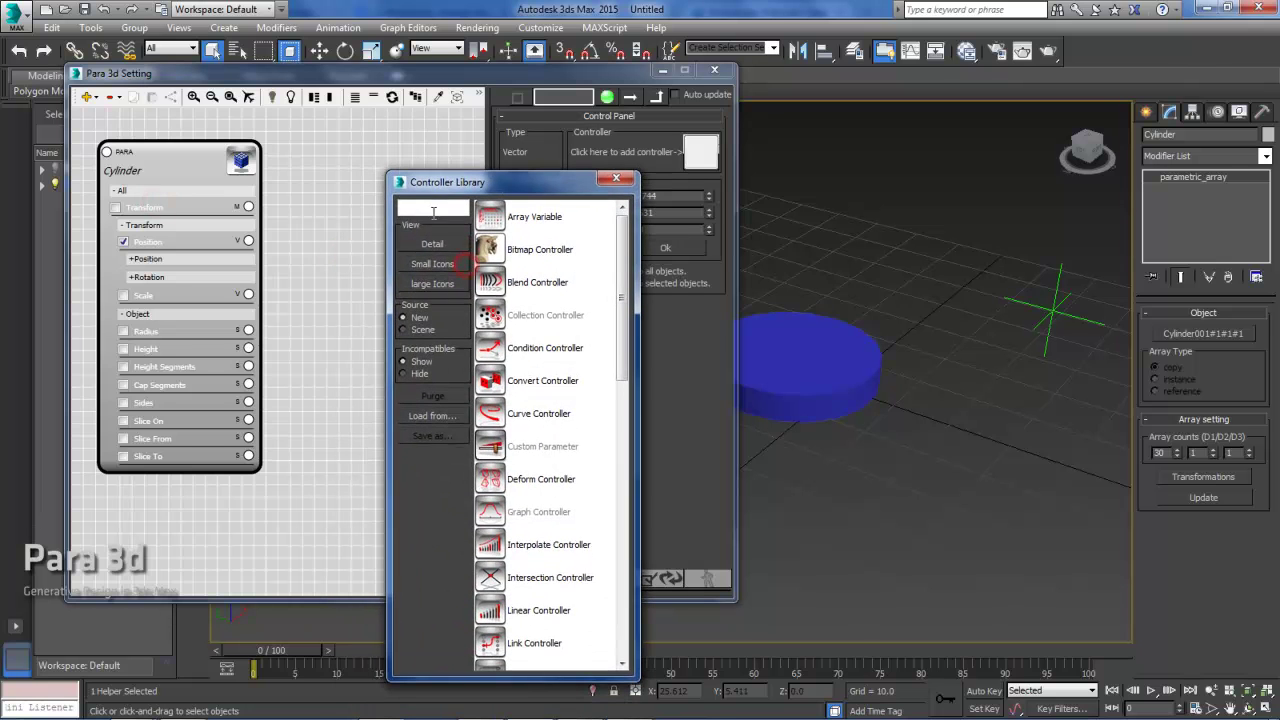
{"action": "left_click", "coordinate": [432, 208]}
{"action": "type", "text": "link"}
{"action": "double_click", "coordinate": [492, 216]}
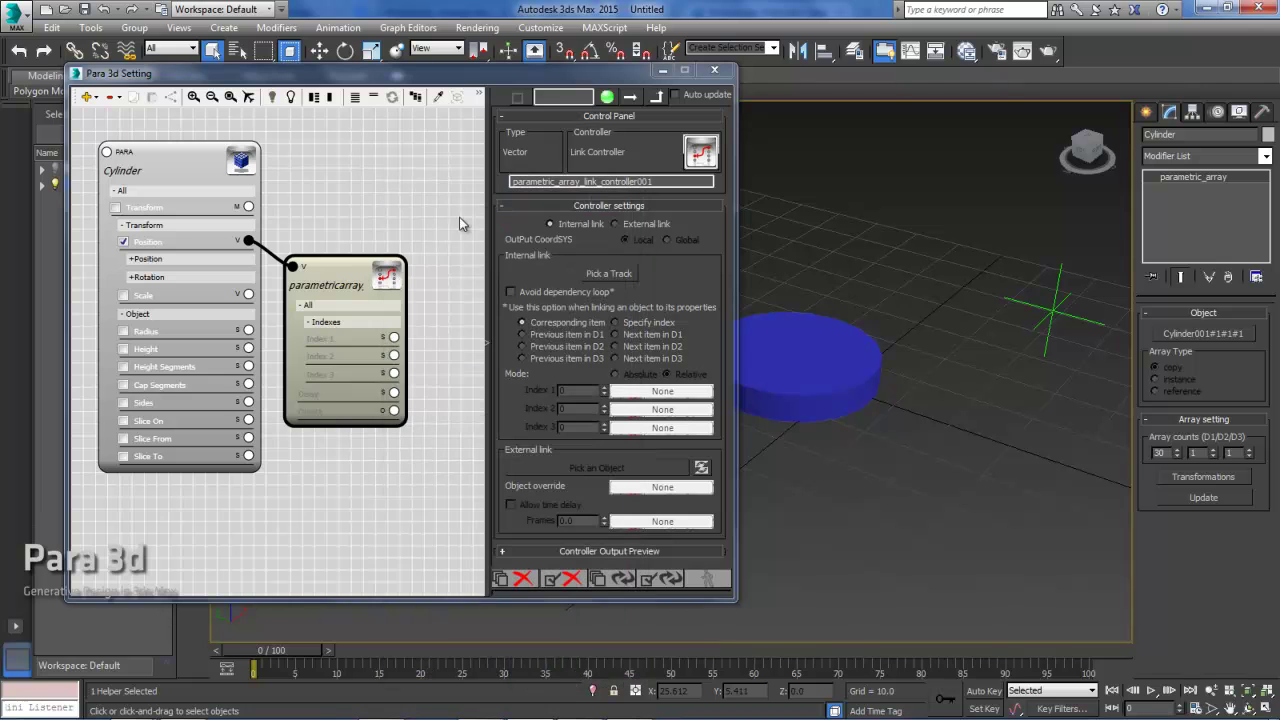
{"action": "left_click_drag", "start_coordinate": [340, 275], "coordinate": [365, 215]}
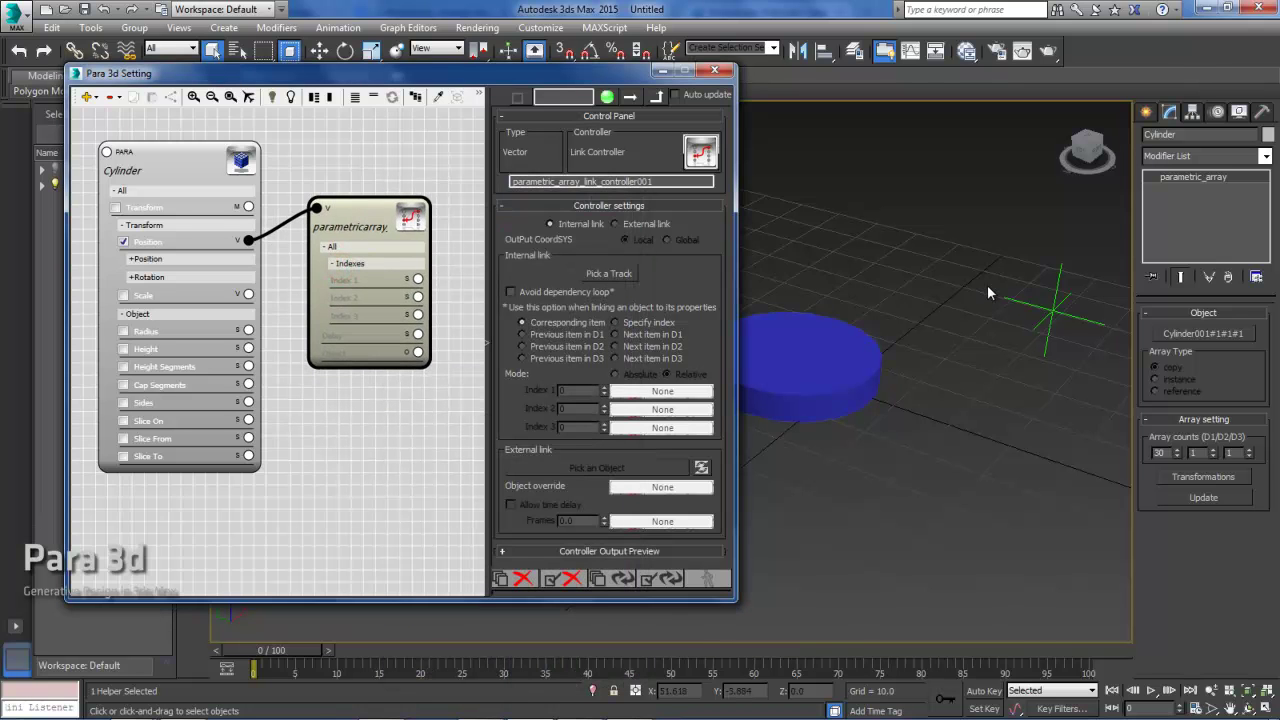
Step: Rename the link controller Ref. Point and set it to link an external object
{"action": "double_click", "coordinate": [665, 182]}
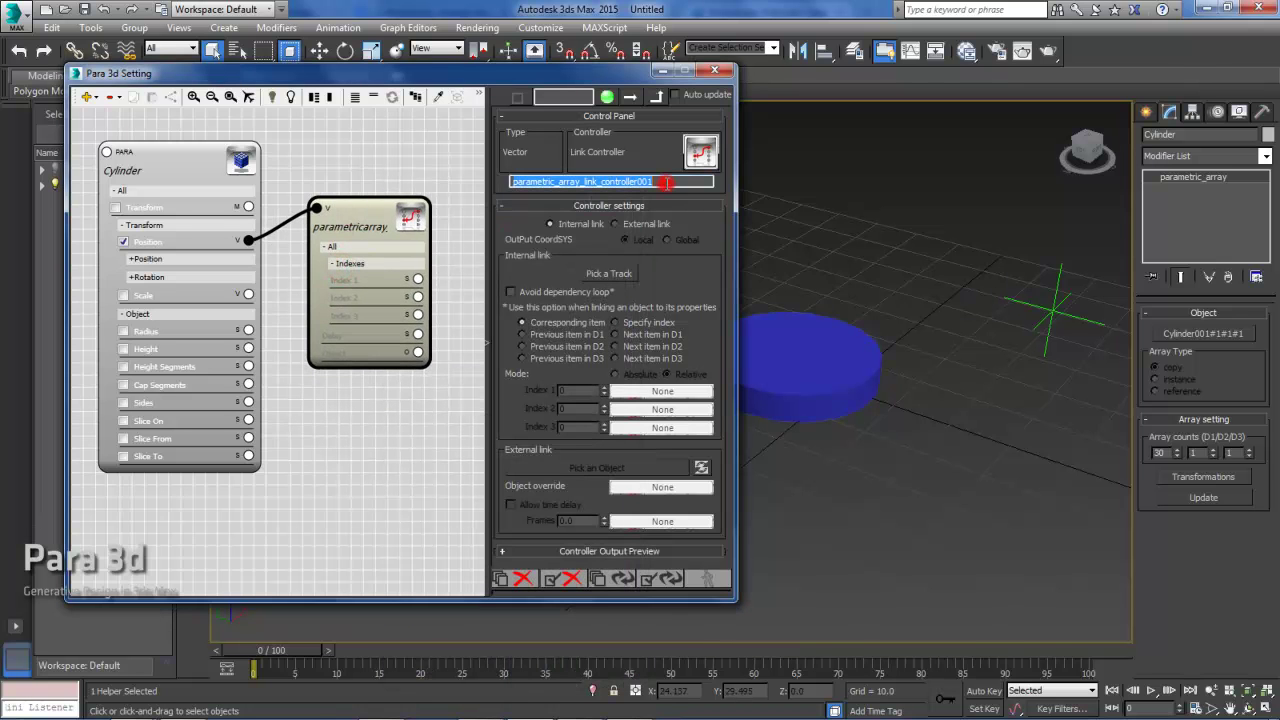
{"action": "type", "text": "Ref. Point"}
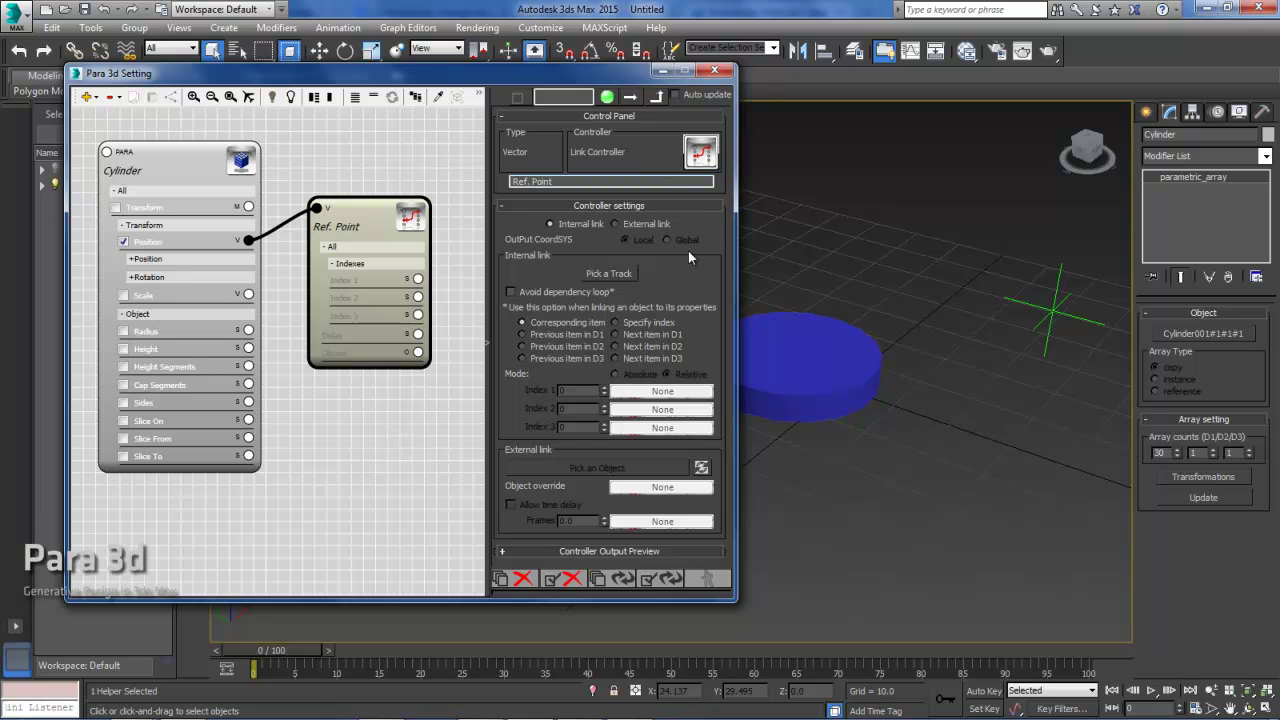
{"action": "left_click_drag", "start_coordinate": [366, 215], "coordinate": [353, 209]}
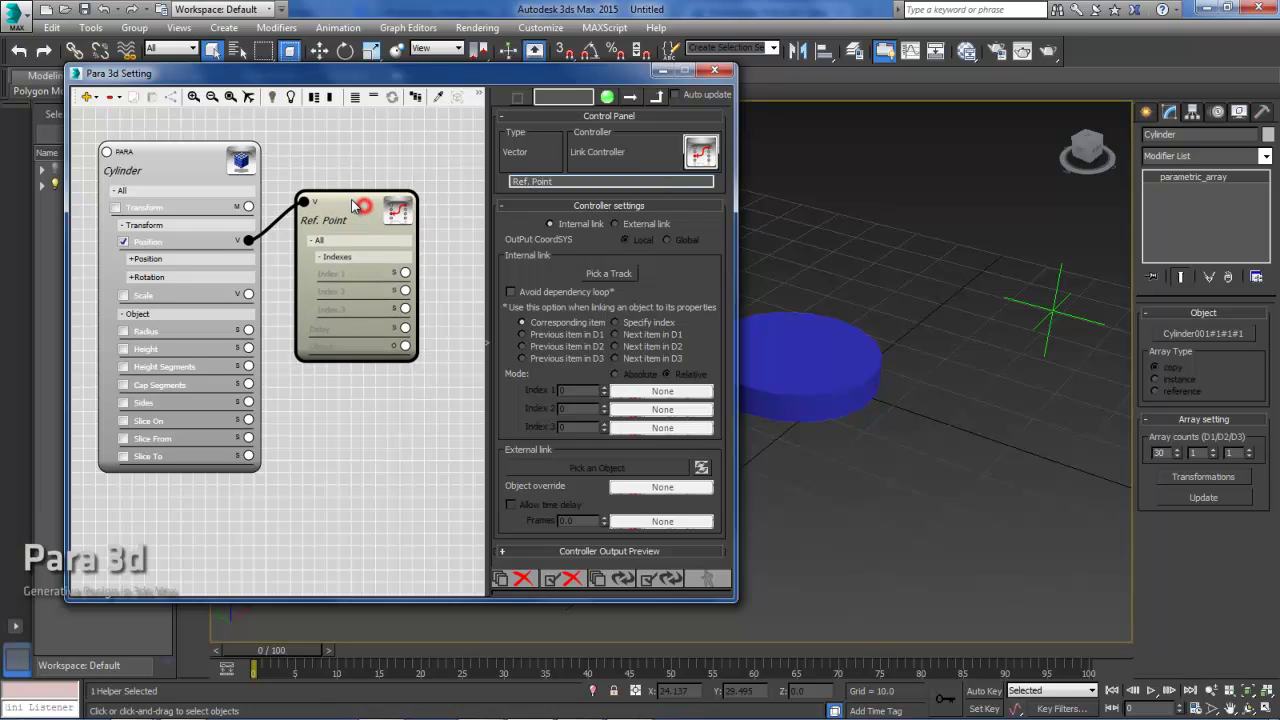
{"action": "left_click", "coordinate": [615, 224]}
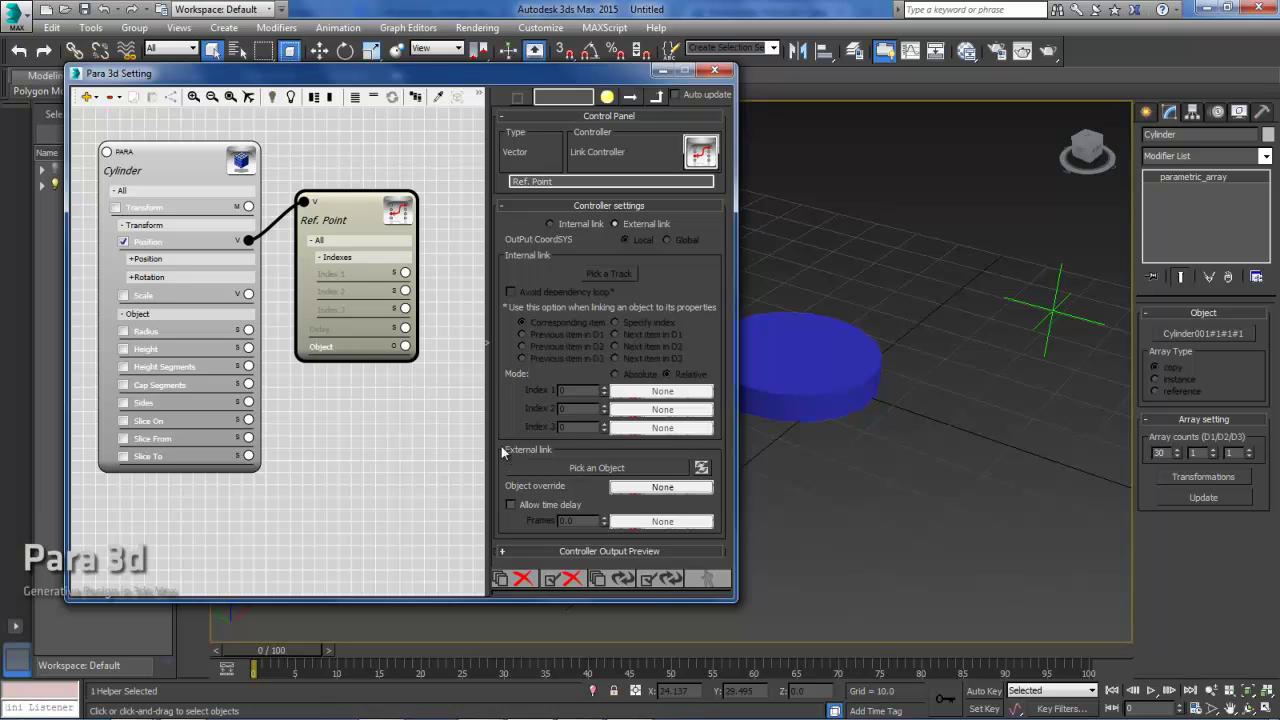
{"action": "left_click", "coordinate": [576, 464]}
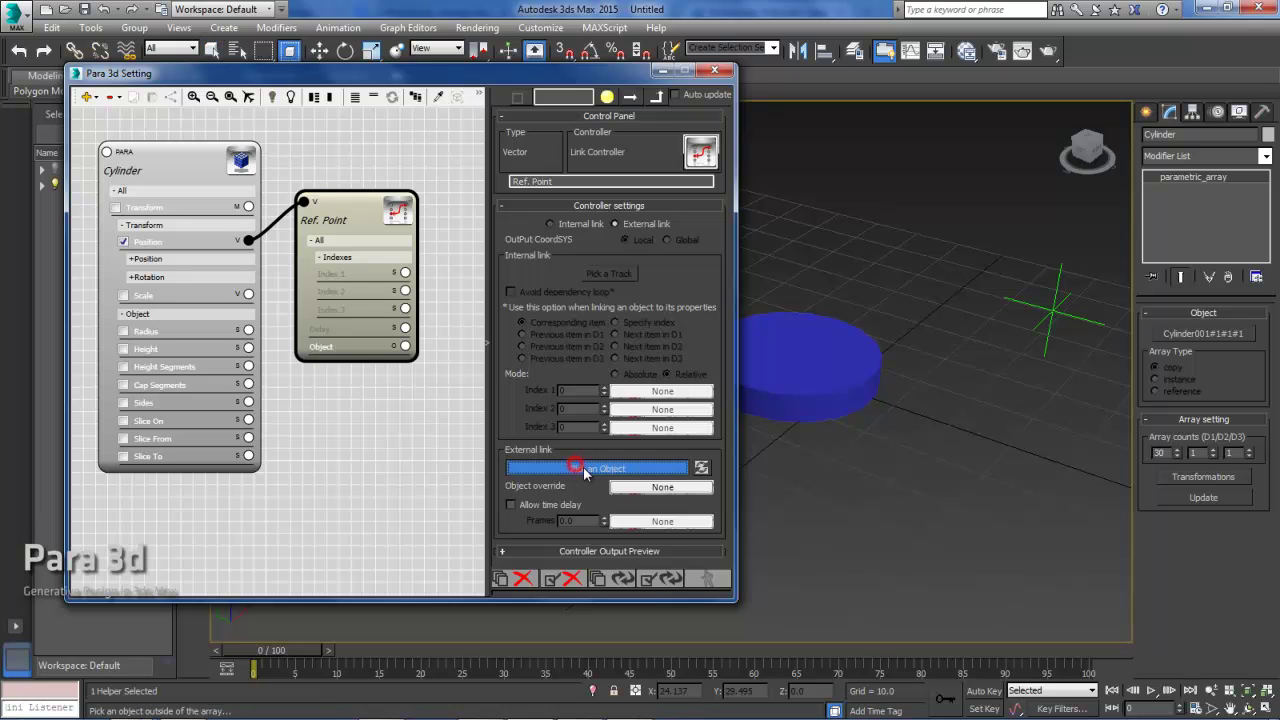
Step: Link Ref. Point to Point001's Transform > Position : Position XYZ track
{"action": "left_click", "coordinate": [1053, 315]}
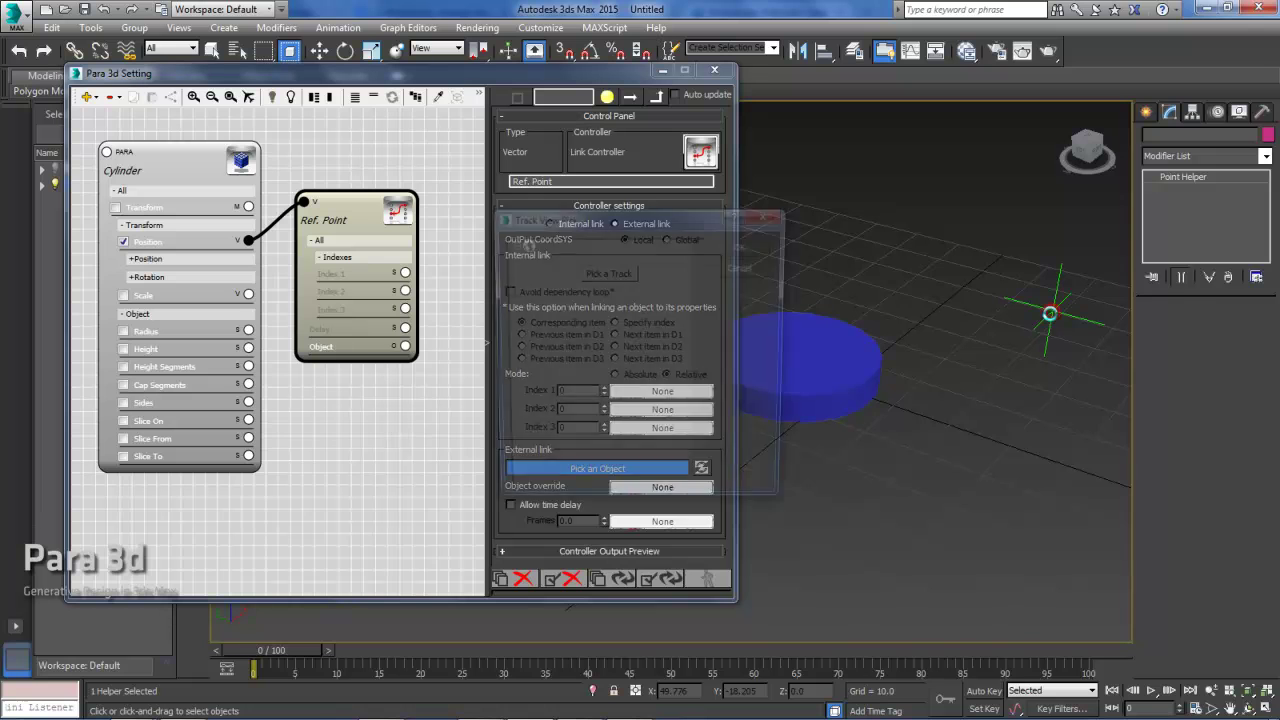
{"action": "left_click_drag", "start_coordinate": [632, 229], "coordinate": [622, 178]}
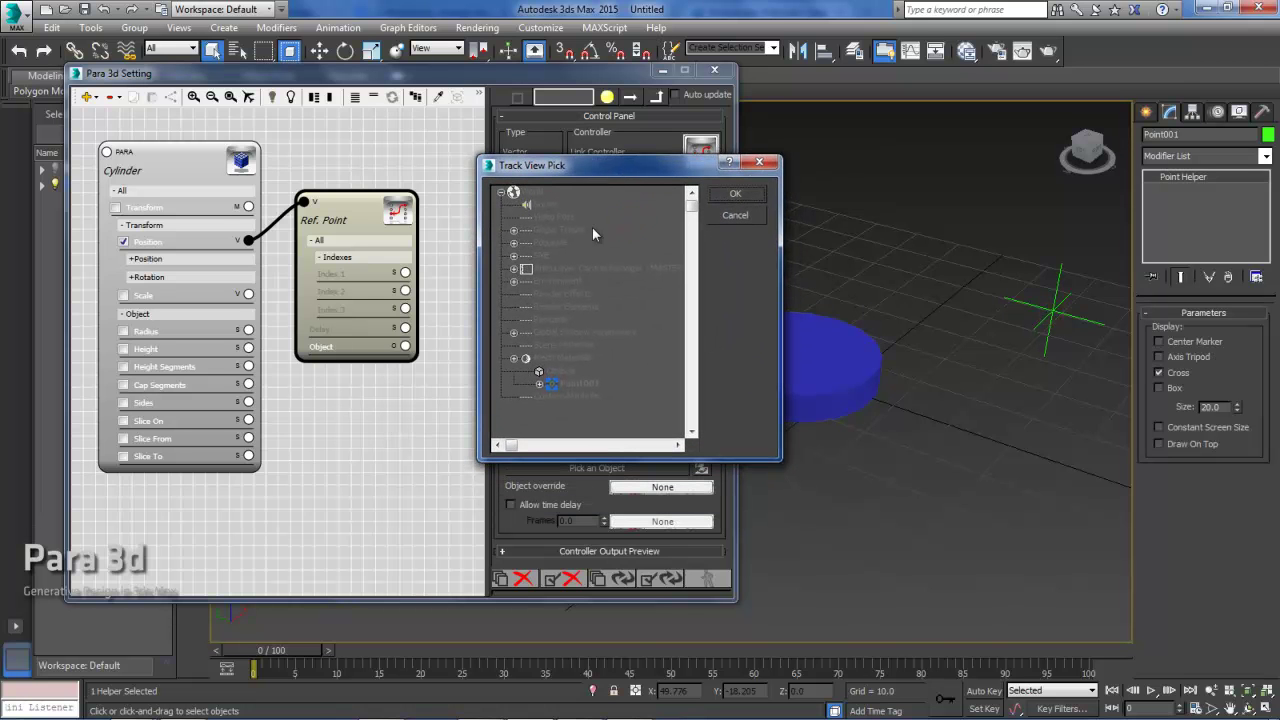
{"action": "left_click", "coordinate": [540, 384]}
{"action": "left_click_drag", "start_coordinate": [647, 173], "coordinate": [642, 126]}
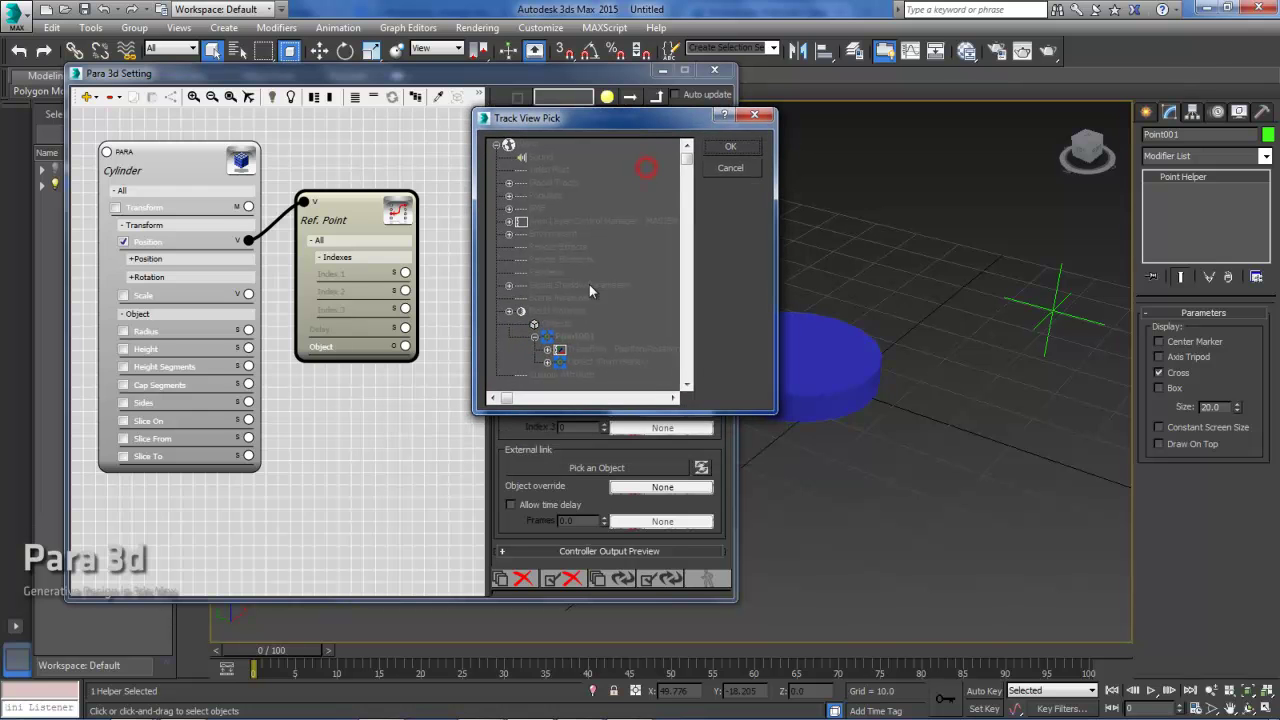
{"action": "left_click", "coordinate": [560, 349]}
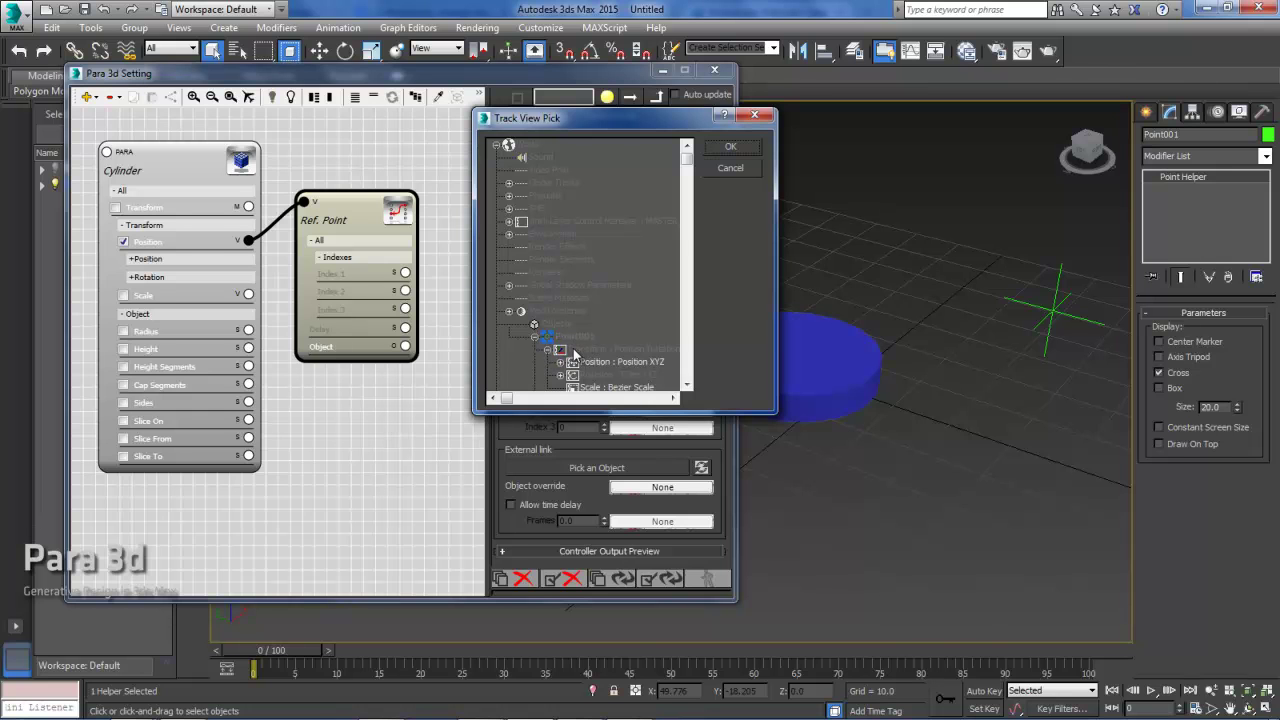
{"action": "left_click", "coordinate": [591, 365]}
{"action": "left_click", "coordinate": [725, 147]}
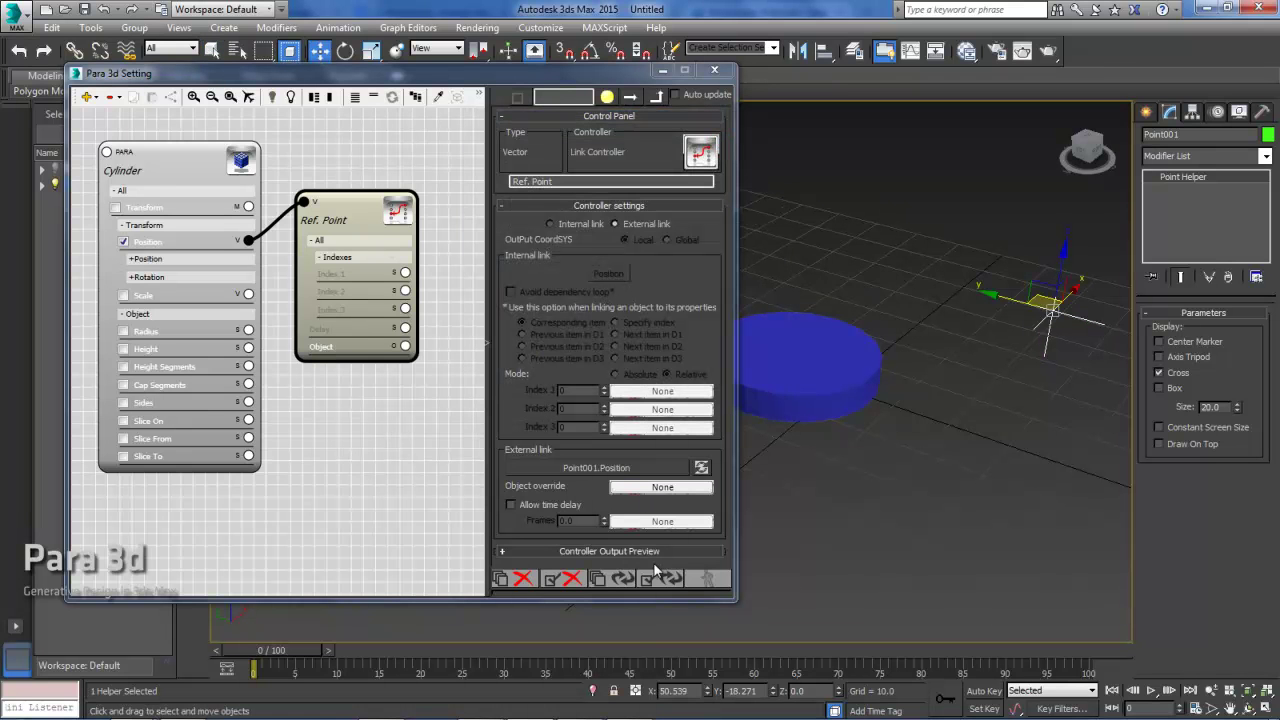
Step: Update the array so the cylinder moves onto the point helper, then reopen the Controller Library
{"action": "left_click", "coordinate": [660, 577]}
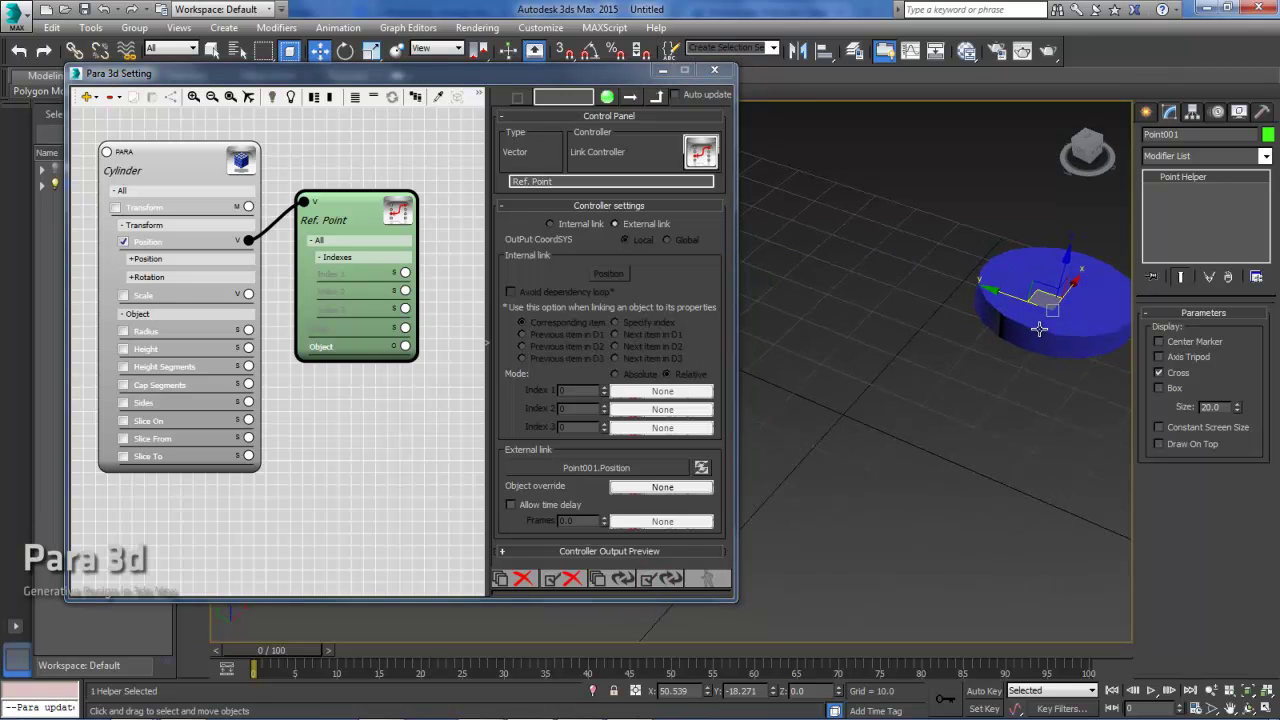
{"action": "middle_click_drag", "start_coordinate": [1023, 330], "coordinate": [934, 316]}
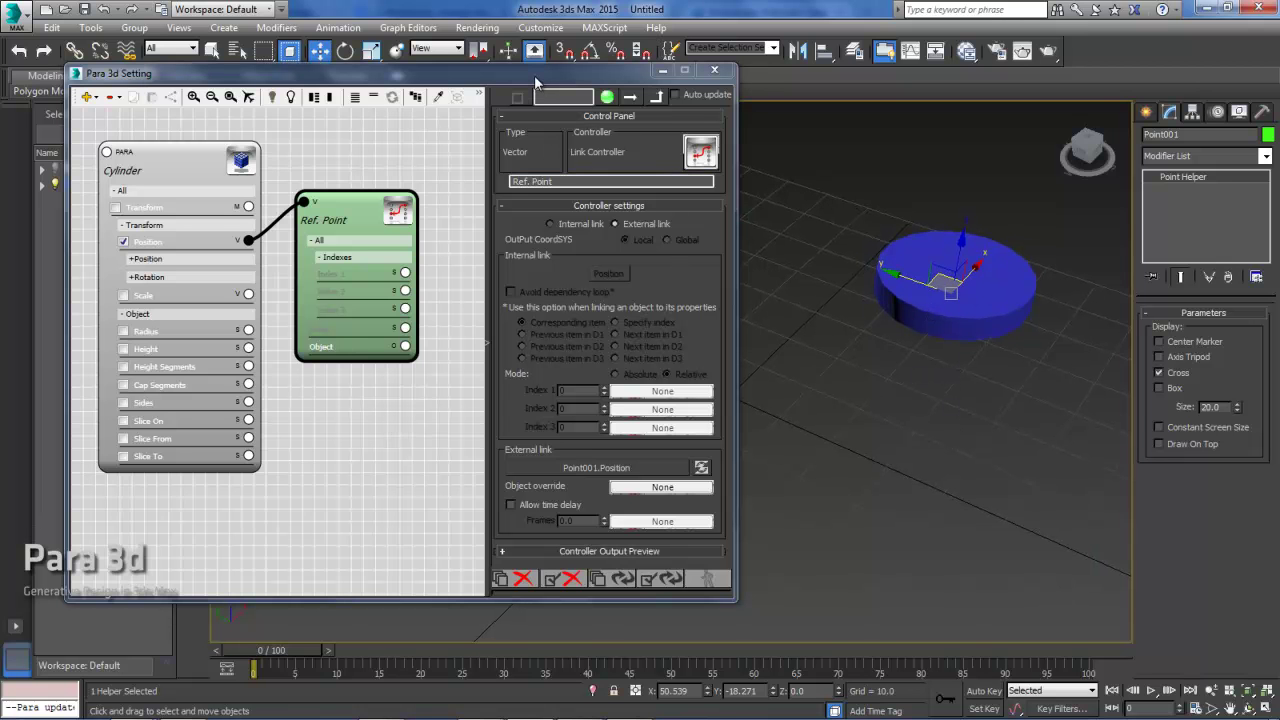
{"action": "left_click_drag", "start_coordinate": [534, 75], "coordinate": [491, 46]}
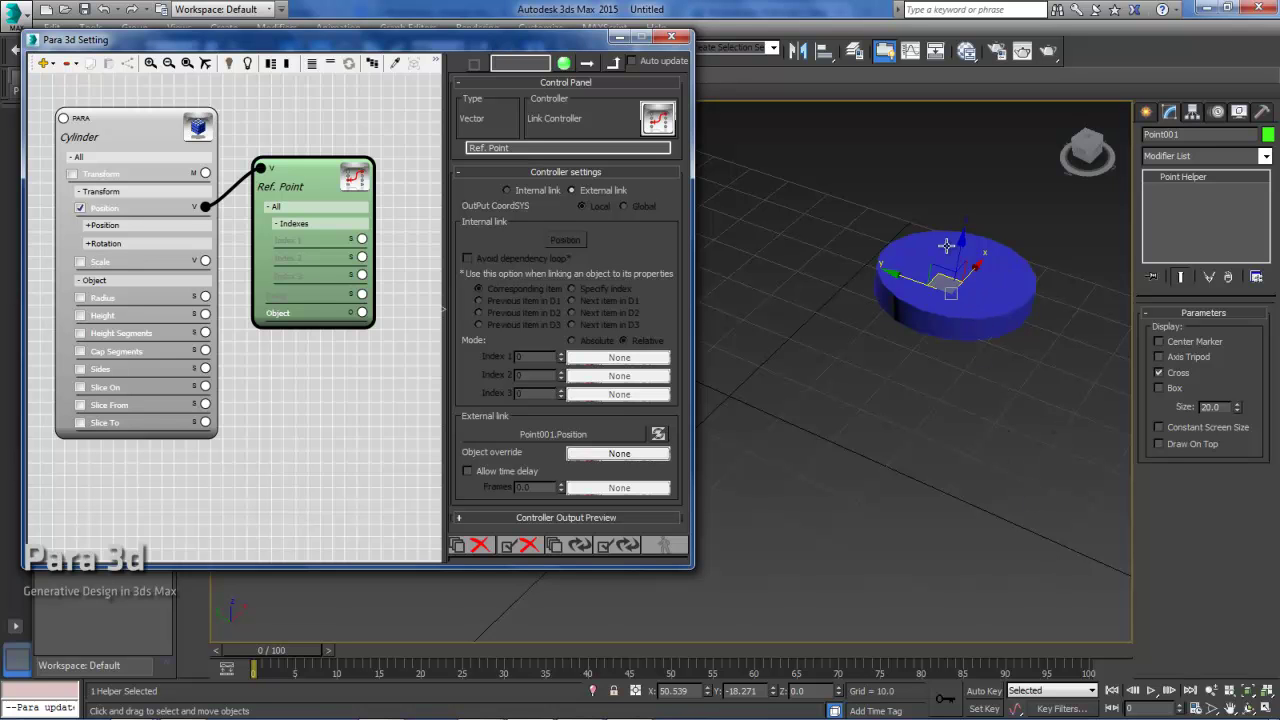
{"action": "left_click_drag", "start_coordinate": [393, 35], "coordinate": [384, 29]}
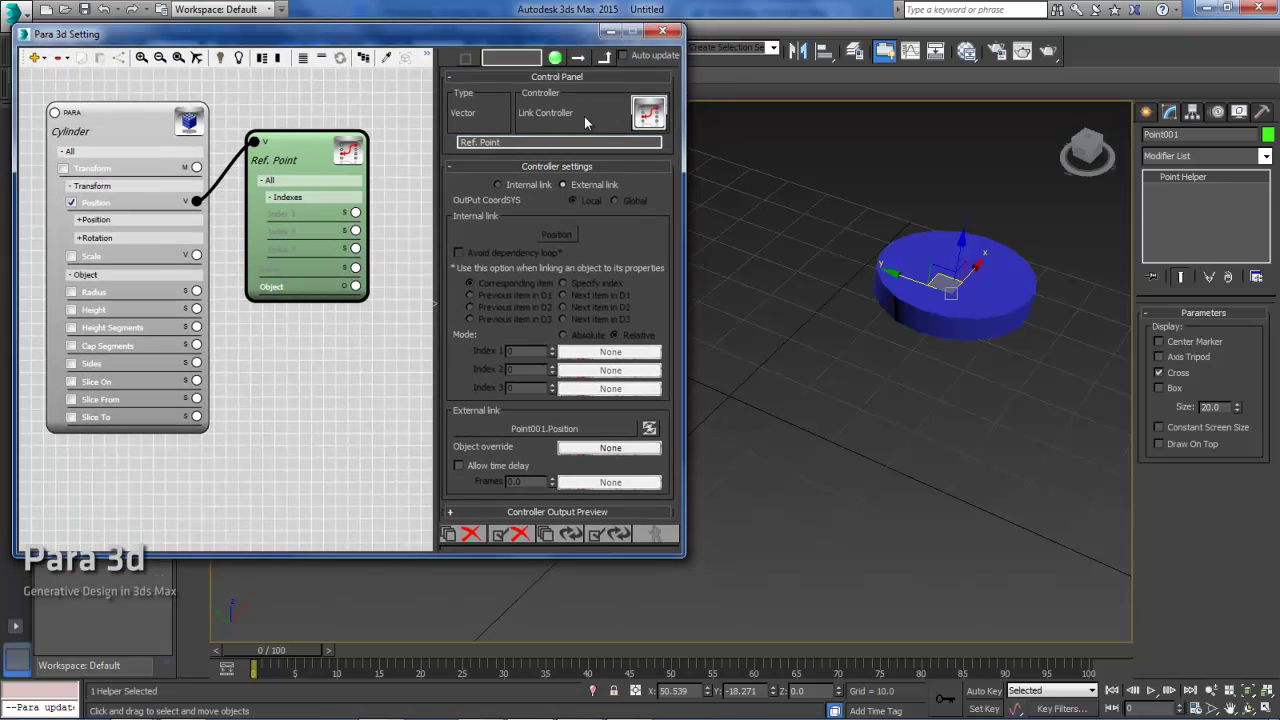
{"action": "left_click_drag", "start_coordinate": [290, 150], "coordinate": [296, 157]}
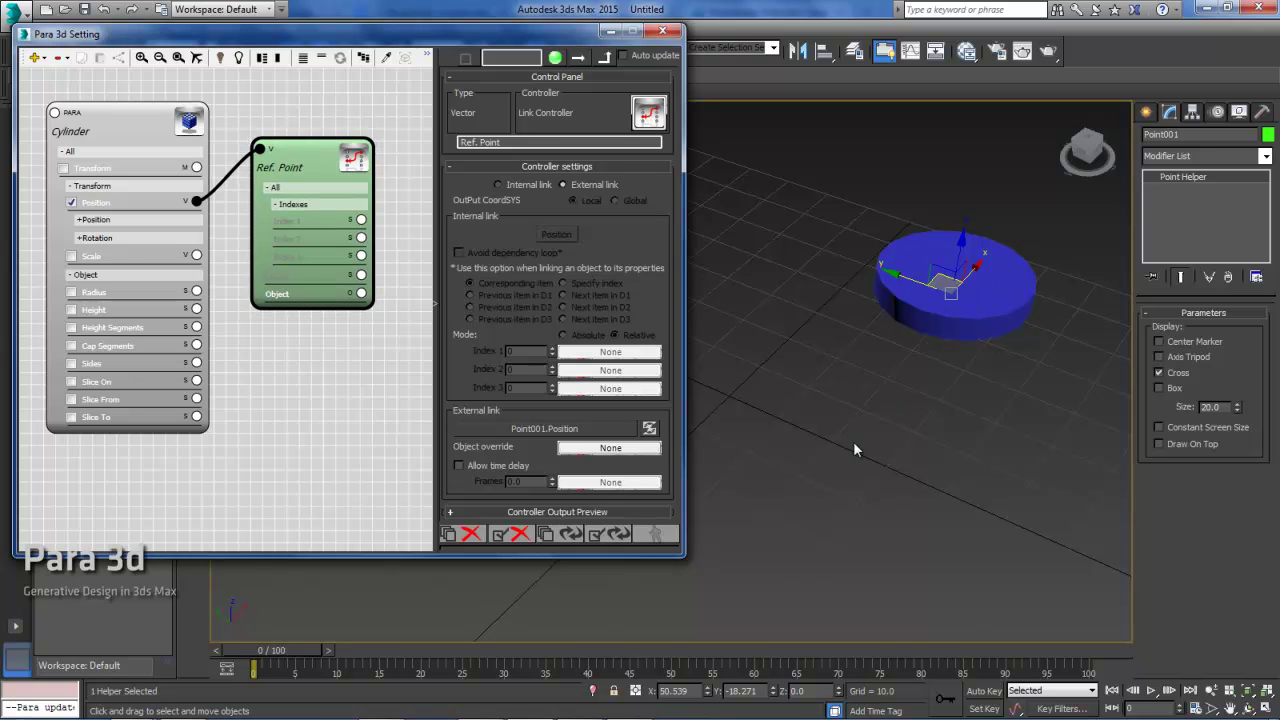
{"action": "middle_click_drag", "start_coordinate": [955, 337], "coordinate": [985, 300], "text": "alt"}
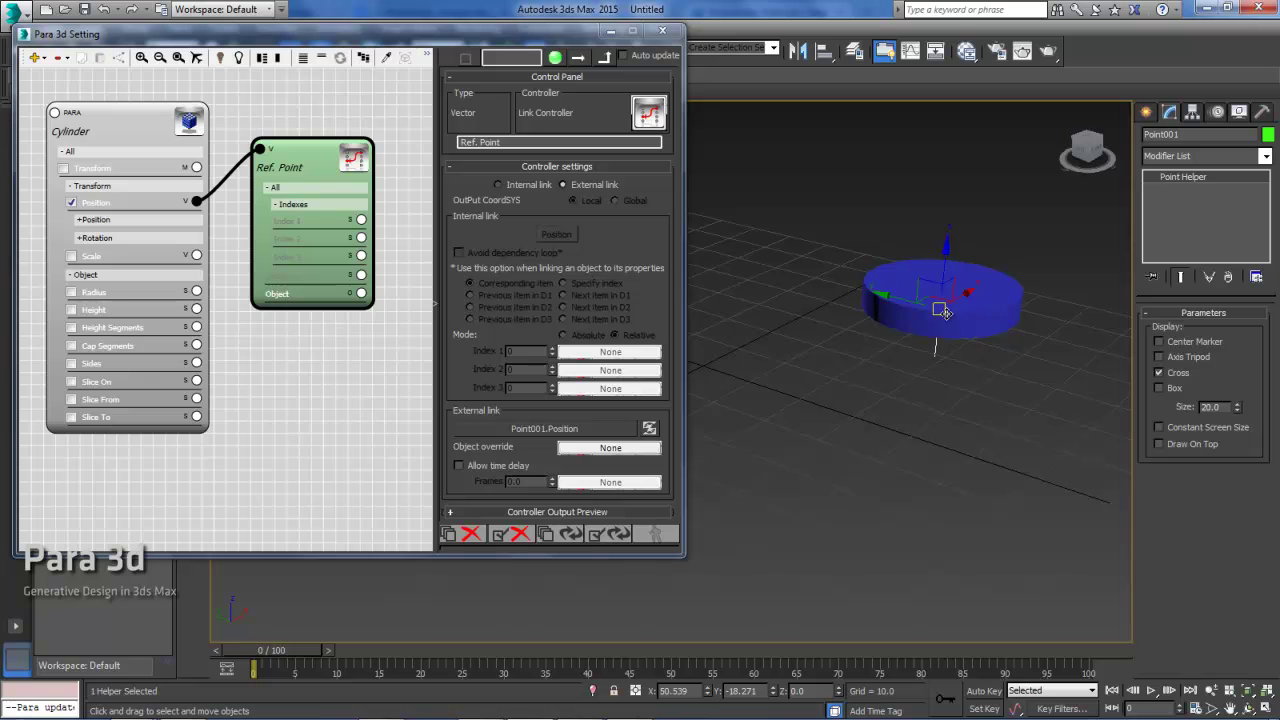
{"action": "middle_click_drag", "start_coordinate": [945, 346], "coordinate": [940, 350], "text": "alt"}
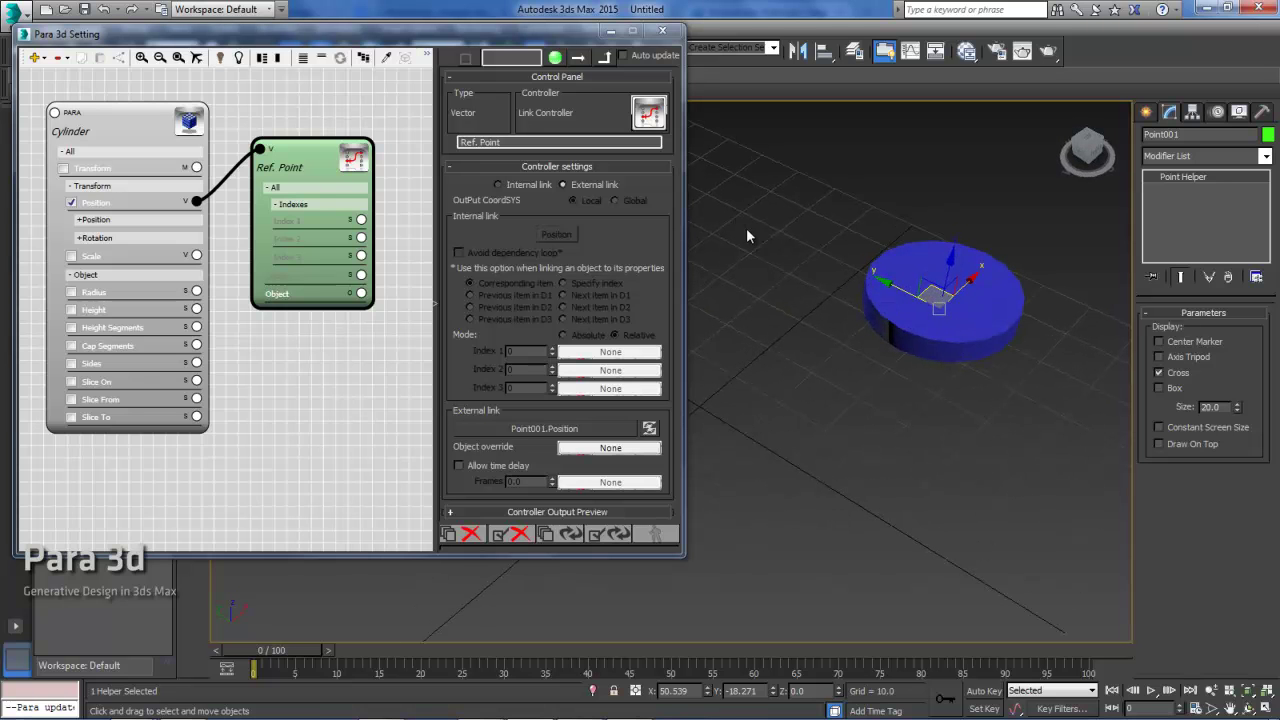
{"action": "left_click", "coordinate": [648, 117]}
{"action": "left_click_drag", "start_coordinate": [716, 35], "coordinate": [740, 47]}
Step: Apply a Transform Controller to Position, keeping Ref. Point as its sub-controller
{"action": "left_click", "coordinate": [746, 76]}
{"action": "type", "text": "trans"}
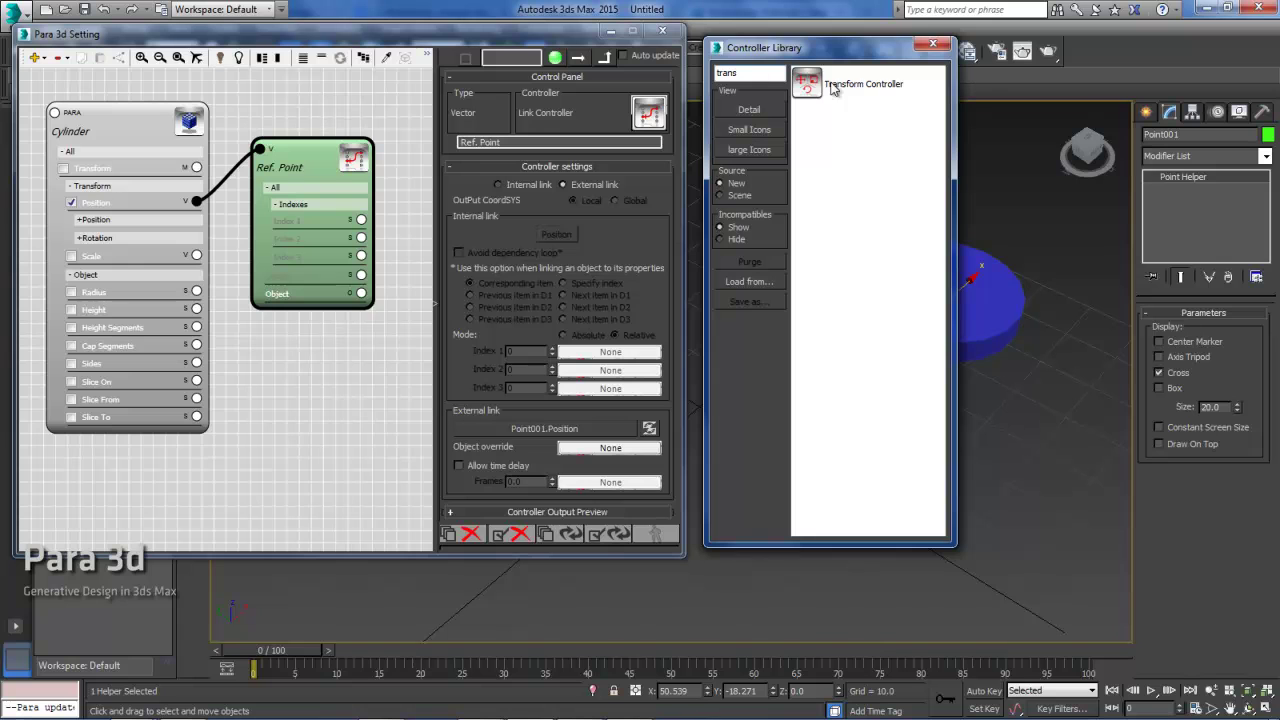
{"action": "left_click", "coordinate": [843, 86]}
{"action": "double_click", "coordinate": [843, 86]}
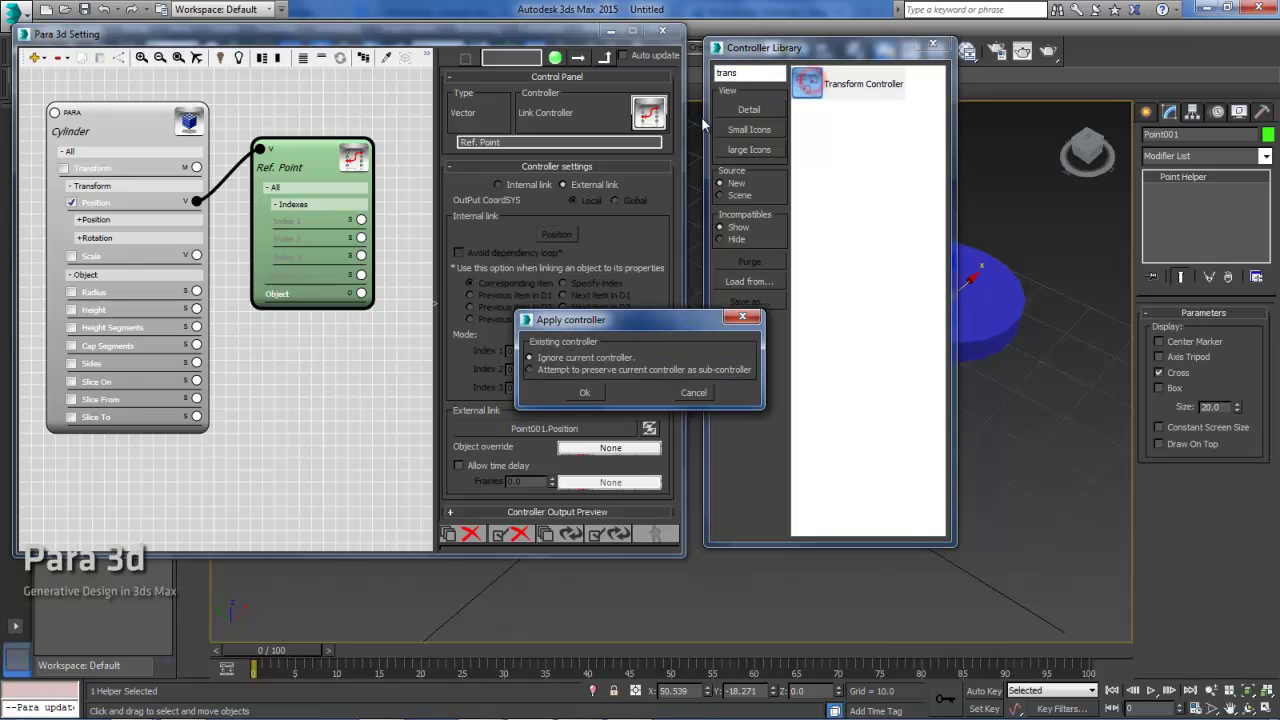
{"action": "left_click", "coordinate": [530, 370]}
{"action": "left_click", "coordinate": [585, 393]}
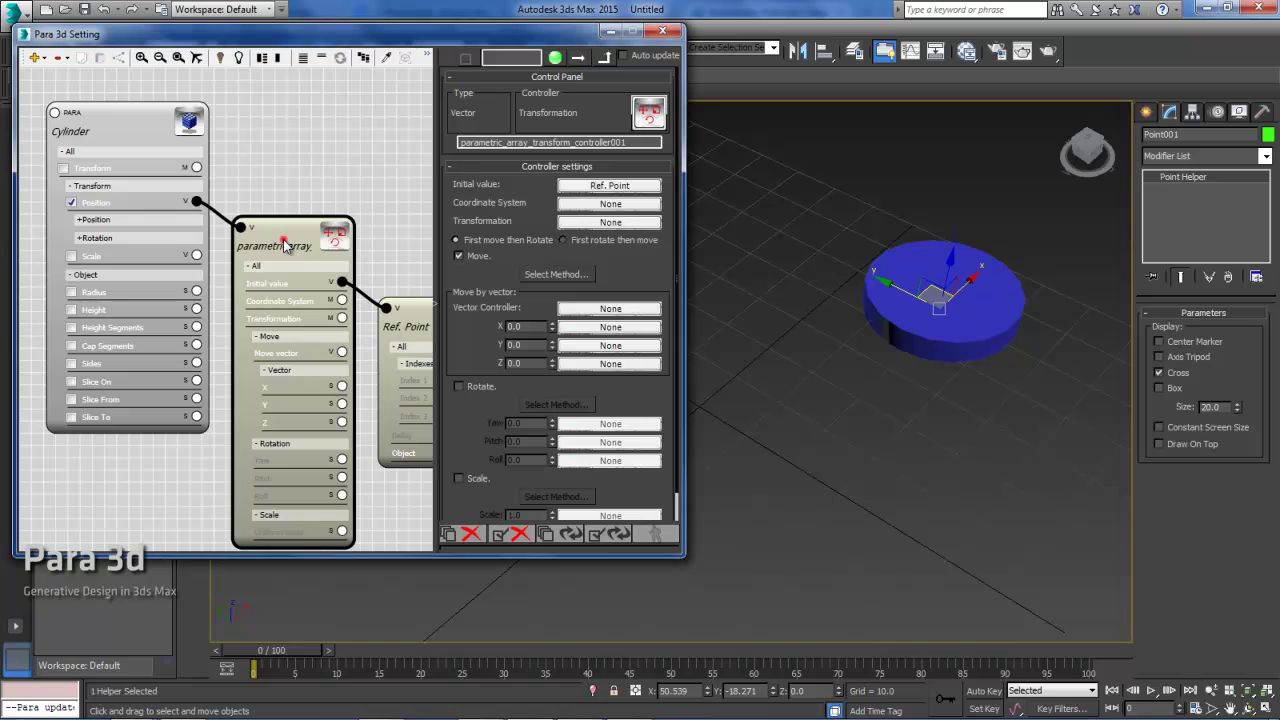
Step: Rename the new transform node to Transform and center it in the graph
{"action": "mouse_move", "coordinate": [290, 235]}
{"action": "middle_mouse_down"}
{"action": "mouse_move", "coordinate": [302, 183]}
{"action": "mouse_move", "coordinate": [288, 211]}
{"action": "middle_mouse_up"}
{"action": "left_click", "coordinate": [286, 197]}
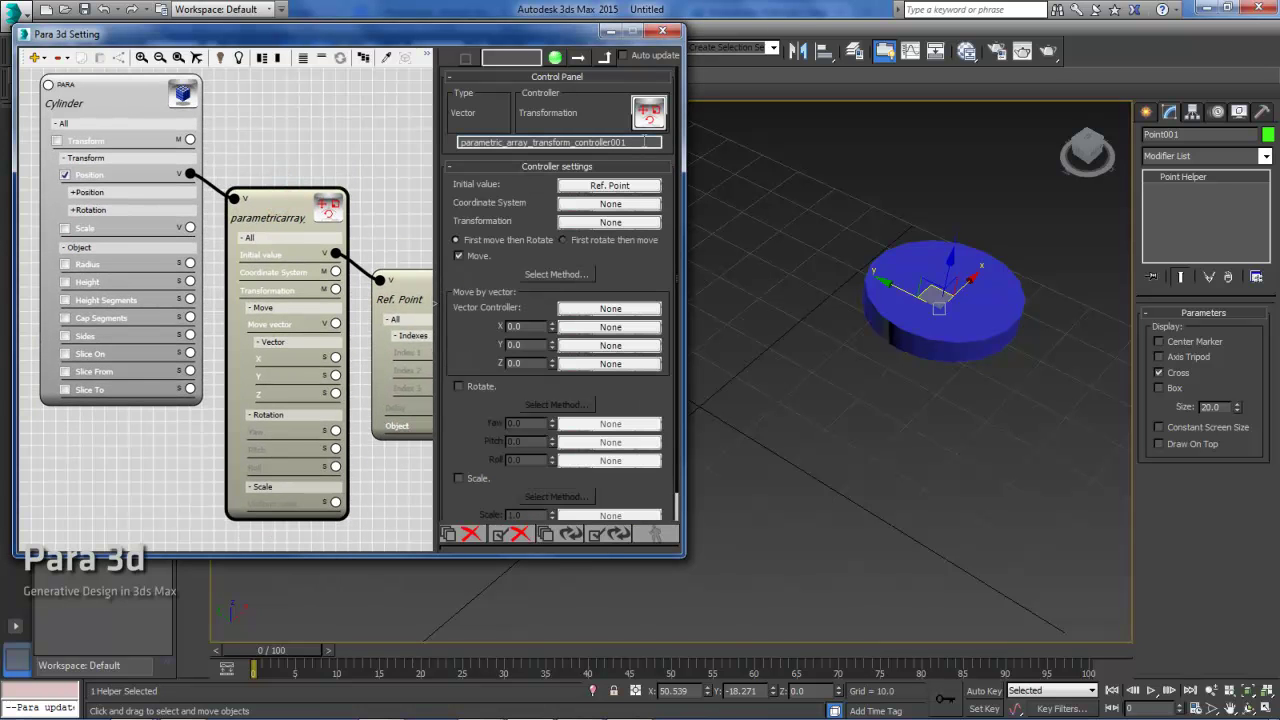
{"action": "double_click", "coordinate": [643, 141]}
{"action": "type", "text": "Transform"}
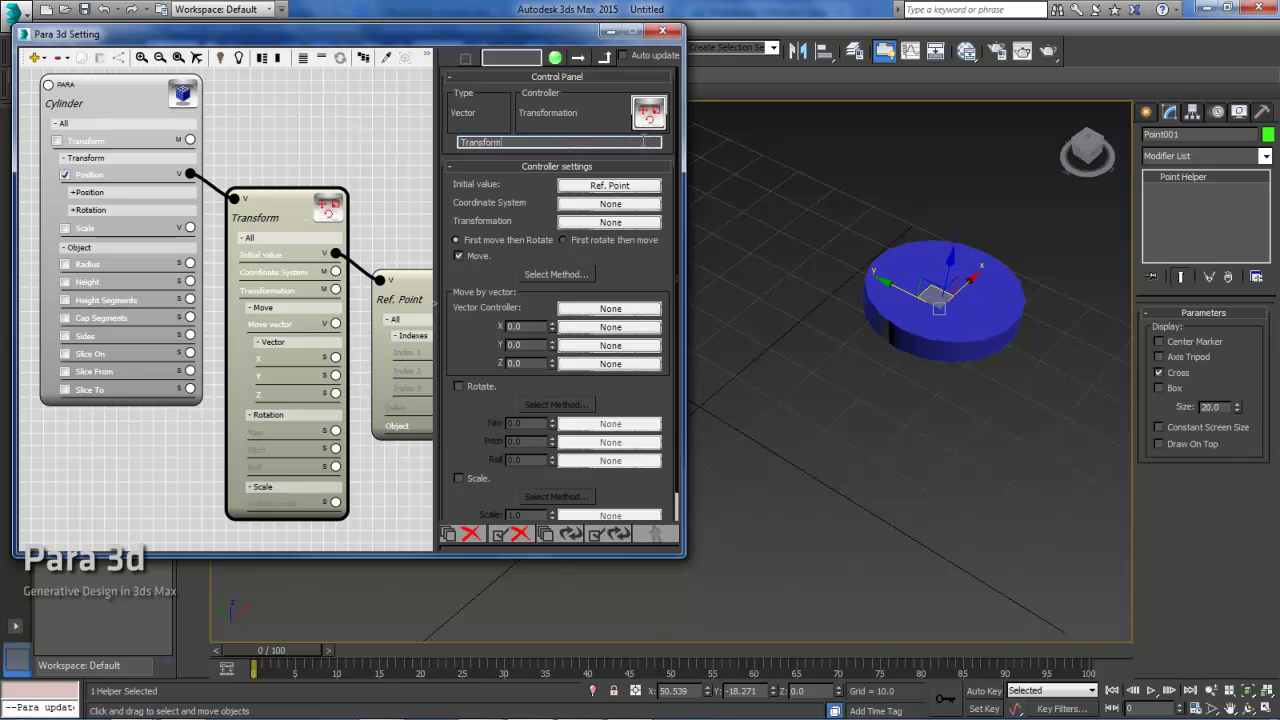
{"action": "left_click", "coordinate": [293, 199]}
{"action": "scroll", "coordinate": [294, 326], "scroll_direction": "down", "scroll_amount": 2}
{"action": "scroll", "coordinate": [220, 235], "scroll_direction": "up", "scroll_amount": 4}
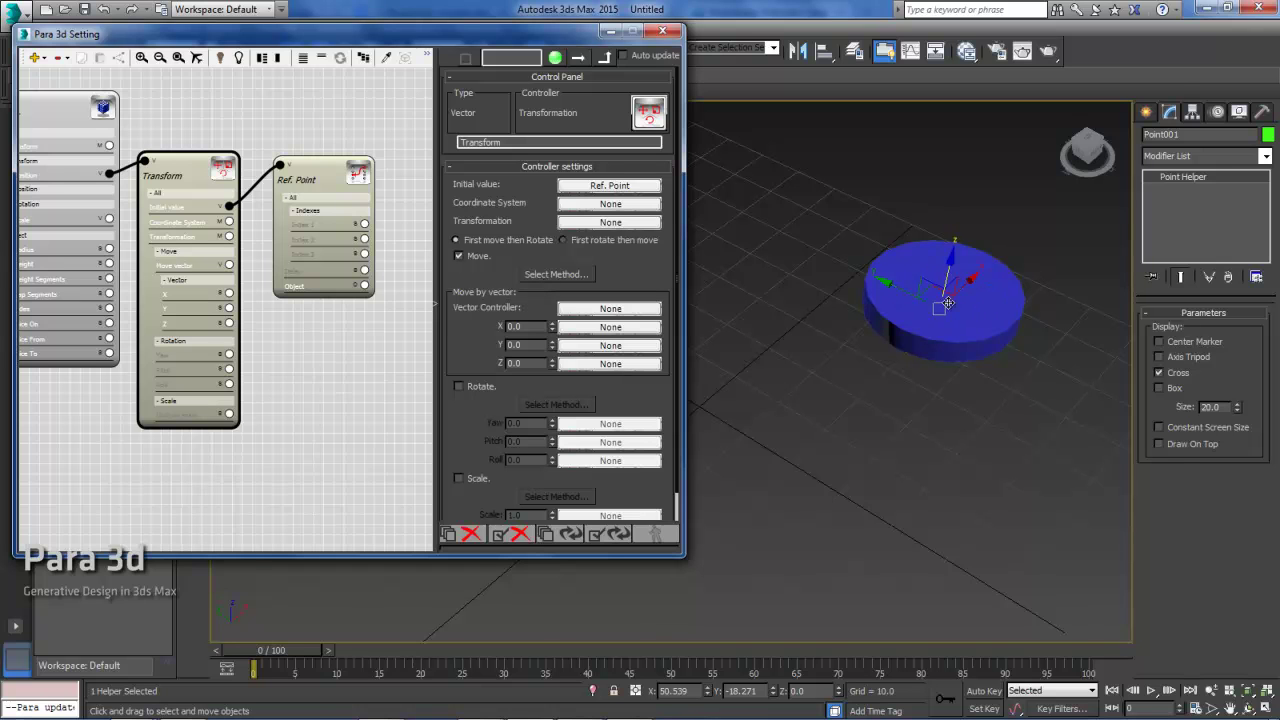
{"action": "middle_click_drag", "start_coordinate": [255, 316], "coordinate": [254, 251]}
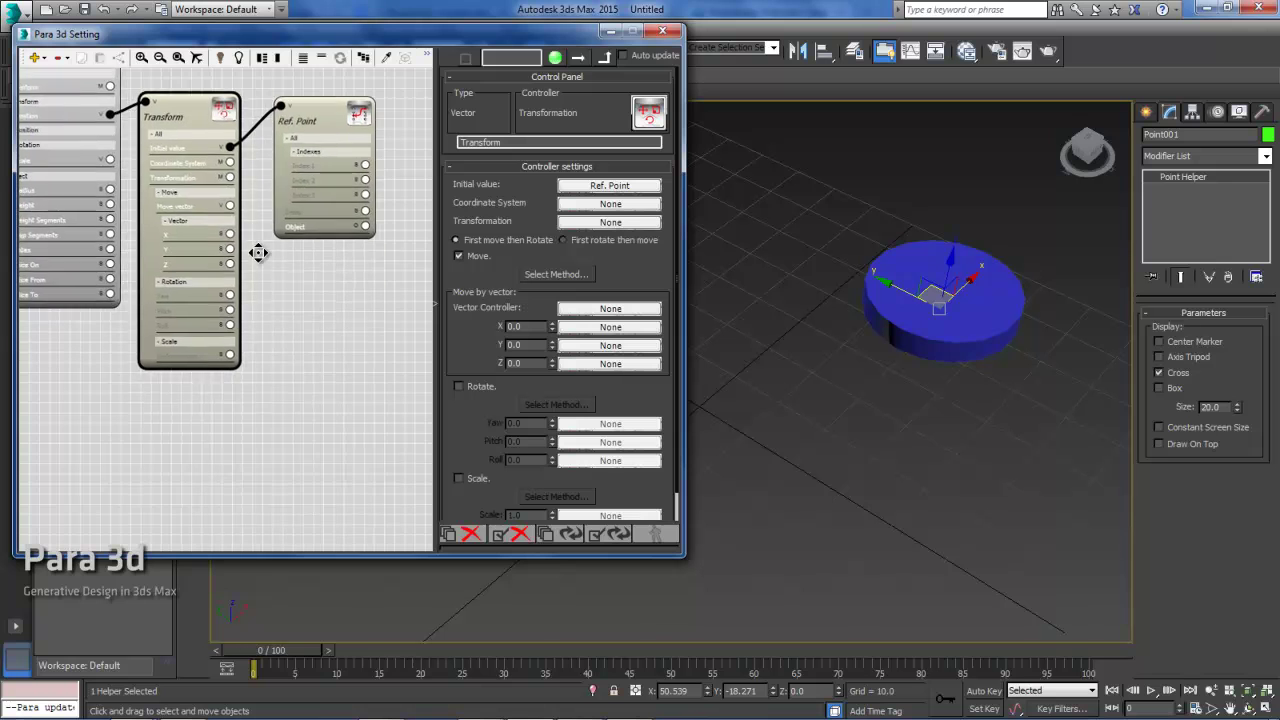
{"action": "scroll", "coordinate": [230, 248], "scroll_direction": "up", "scroll_amount": 2}
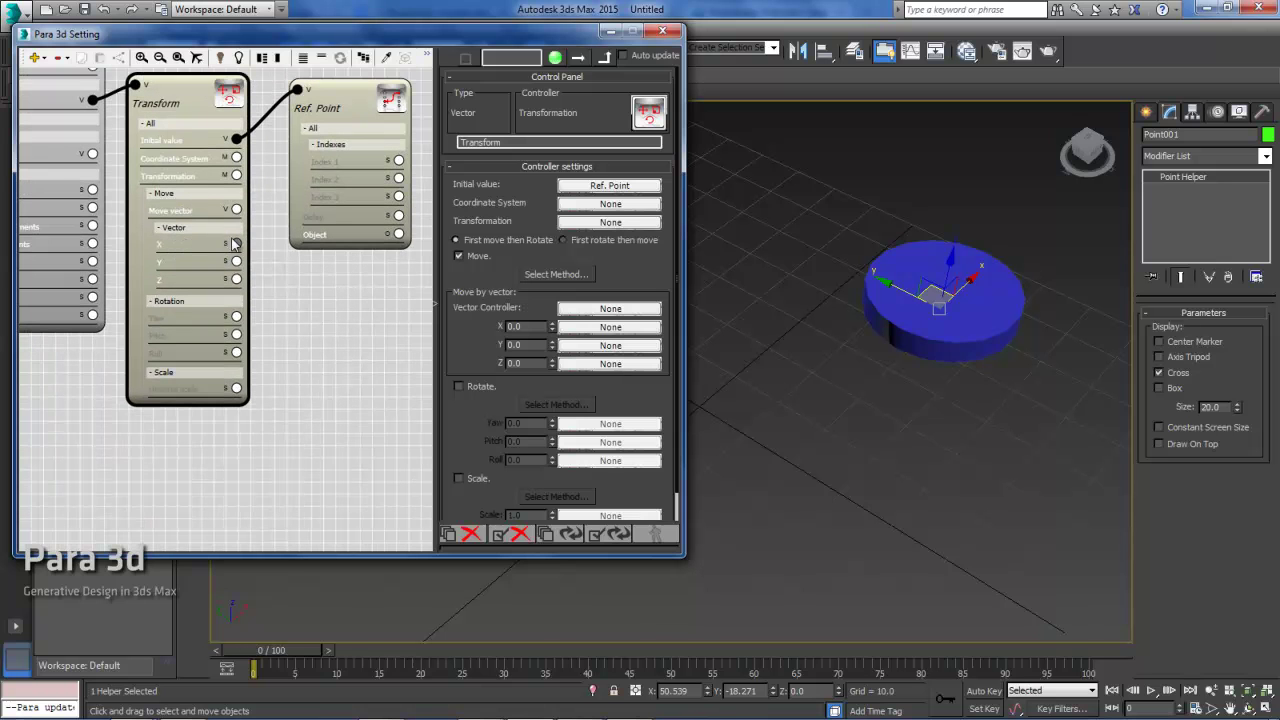
Step: Wire a Random Controller into the Transform node's X move input
{"action": "mouse_move", "coordinate": [178, 100]}
{"action": "left_mouse_down"}
{"action": "mouse_move", "coordinate": [182, 128]}
{"action": "mouse_move", "coordinate": [175, 80]}
{"action": "left_mouse_up"}
{"action": "left_click_drag", "start_coordinate": [233, 235], "coordinate": [315, 289]}
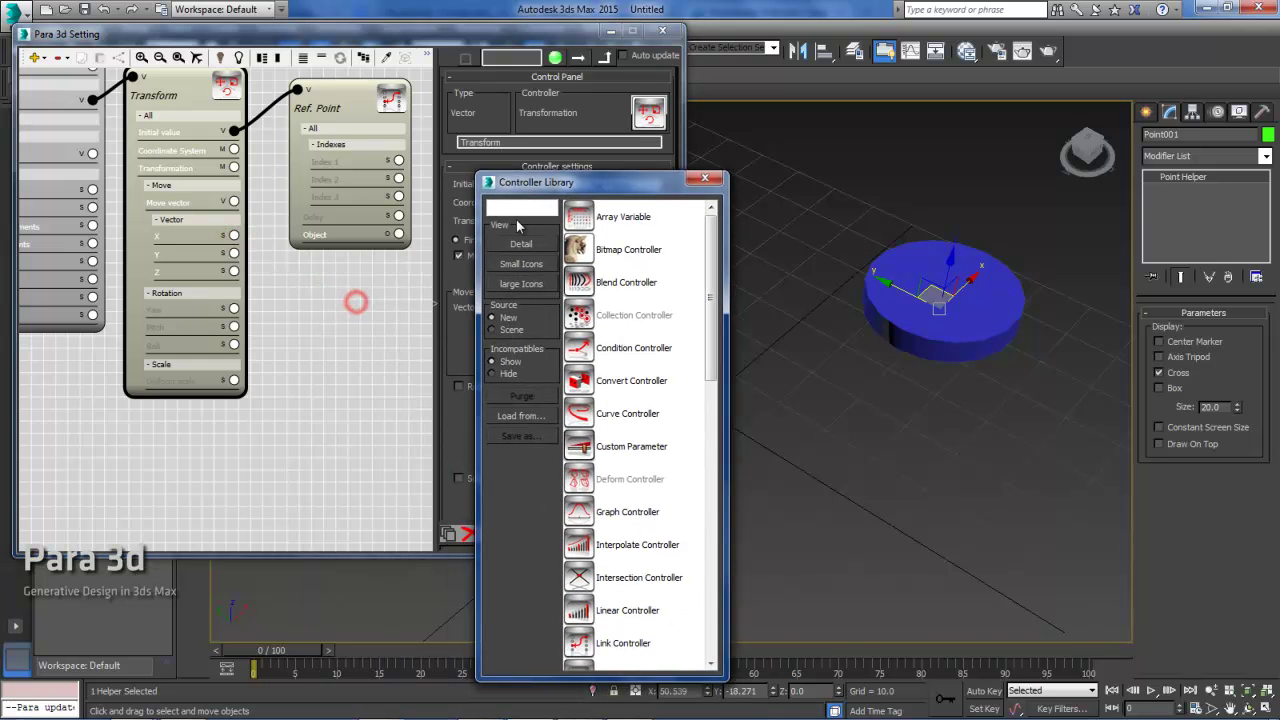
{"action": "left_click", "coordinate": [512, 210]}
{"action": "type", "text": "random"}
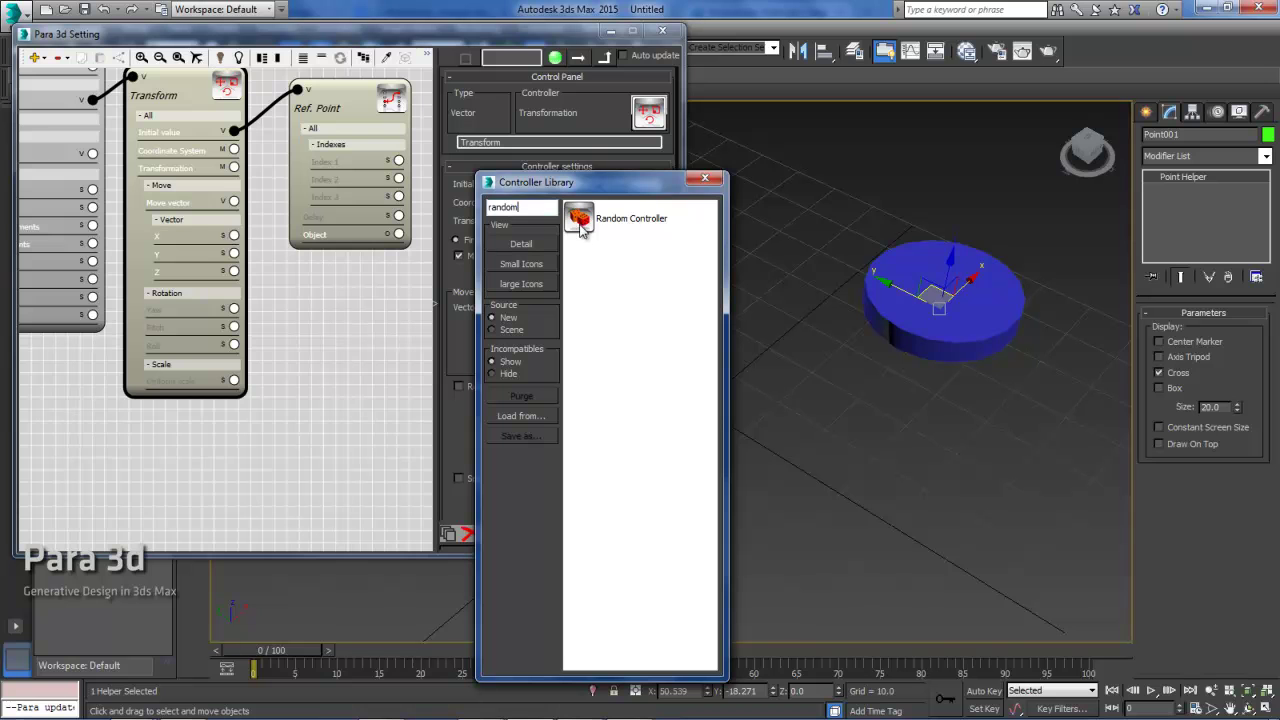
{"action": "left_click", "coordinate": [588, 224]}
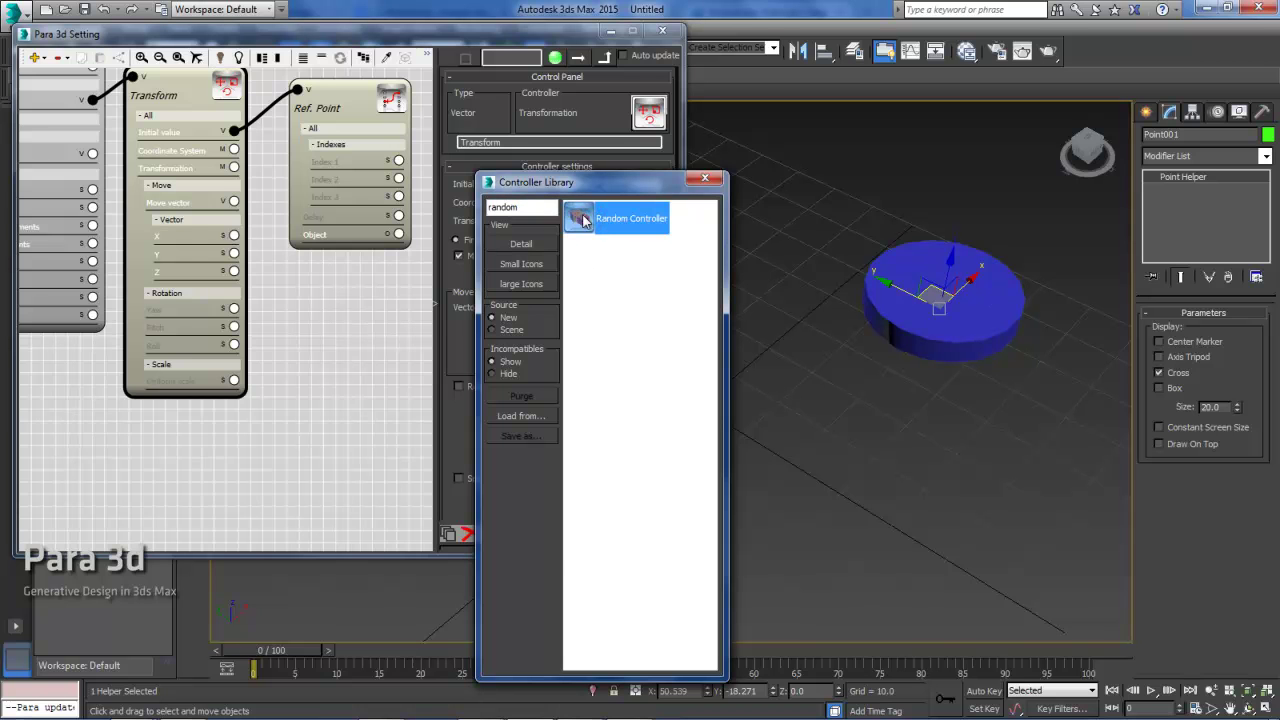
{"action": "double_click", "coordinate": [583, 222]}
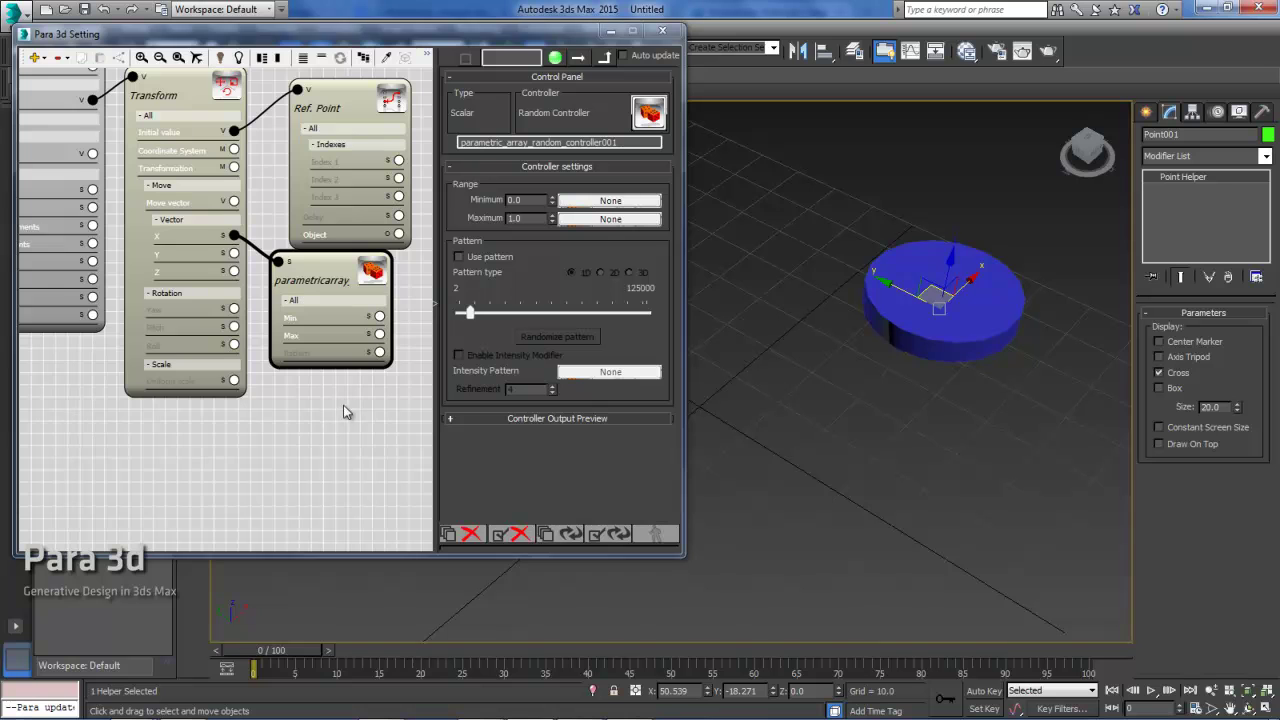
{"action": "middle_click_drag", "start_coordinate": [343, 406], "coordinate": [309, 417]}
{"action": "left_click_drag", "start_coordinate": [279, 277], "coordinate": [303, 290]}
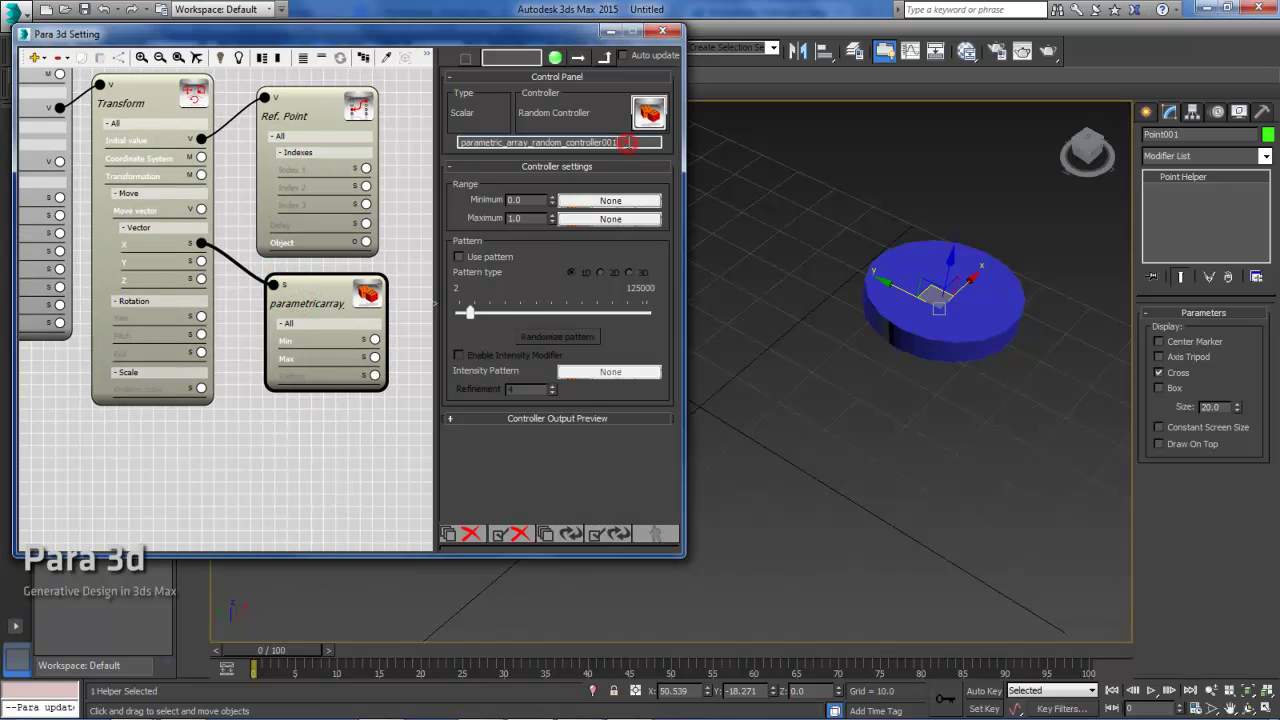
Step: Rename the random controller to Random X
{"action": "double_click", "coordinate": [628, 142]}
{"action": "type", "text": "Random X"}
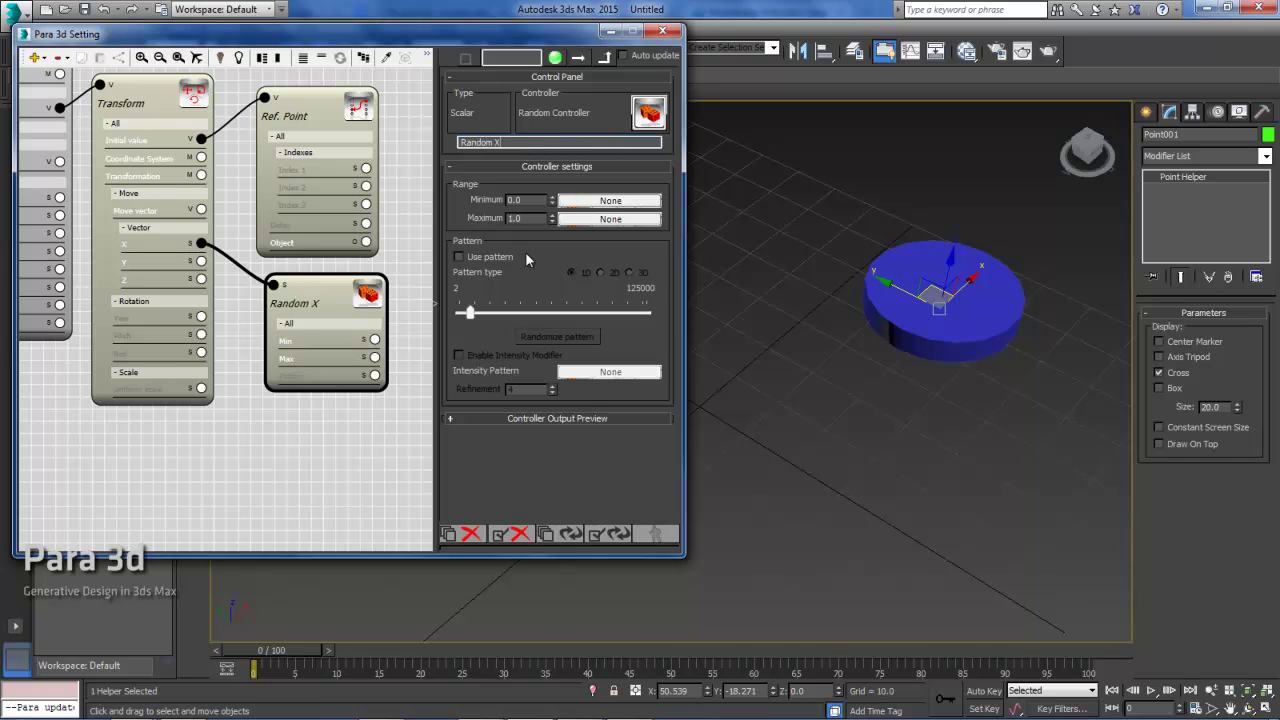
{"action": "left_click", "coordinate": [140, 253]}
{"action": "left_click_drag", "start_coordinate": [323, 286], "coordinate": [309, 281]}
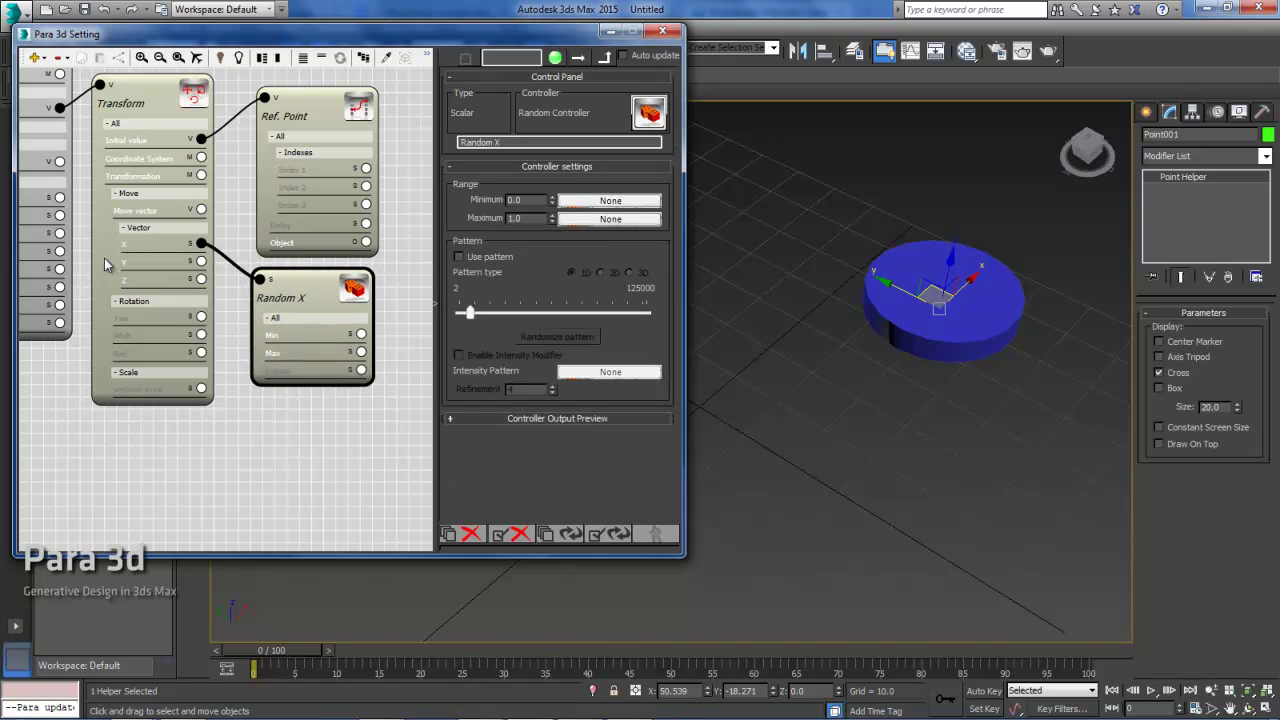
Step: Copy the Random X controller onto the Transform's Y input
{"action": "left_click_drag", "start_coordinate": [102, 262], "coordinate": [108, 244]}
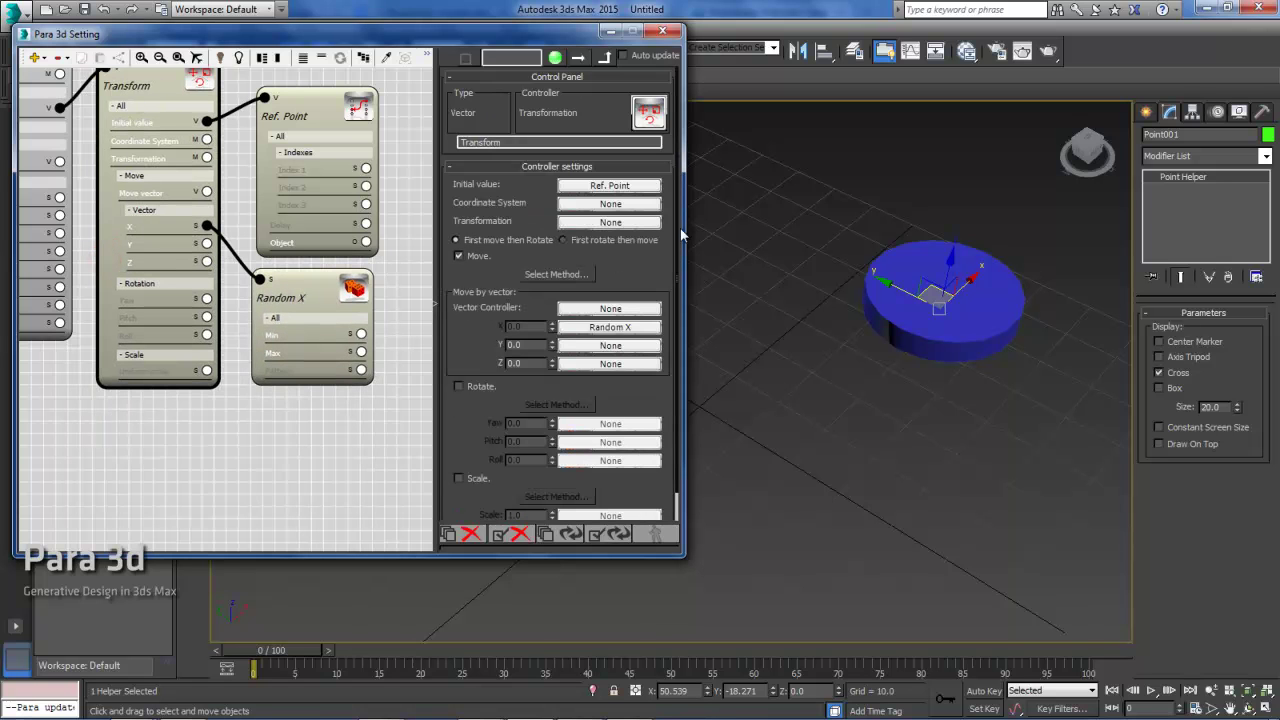
{"action": "left_click", "coordinate": [606, 330]}
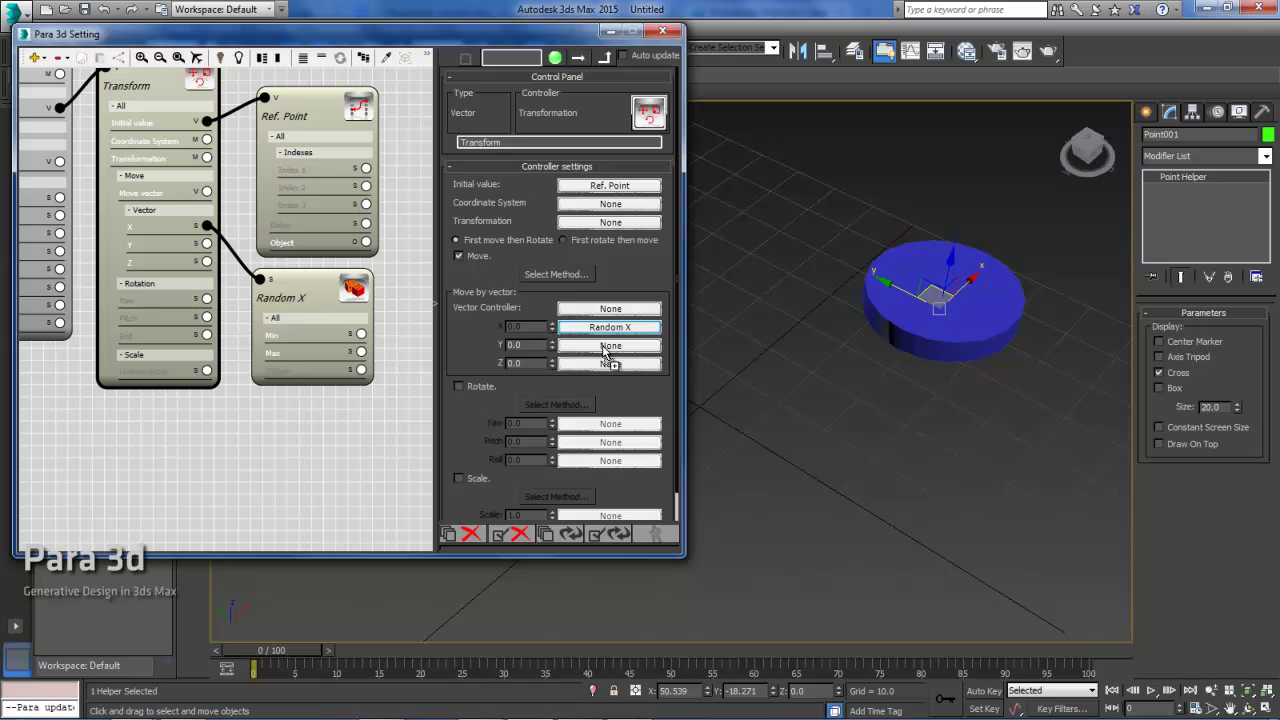
{"action": "left_click_drag", "start_coordinate": [604, 351], "coordinate": [604, 350]}
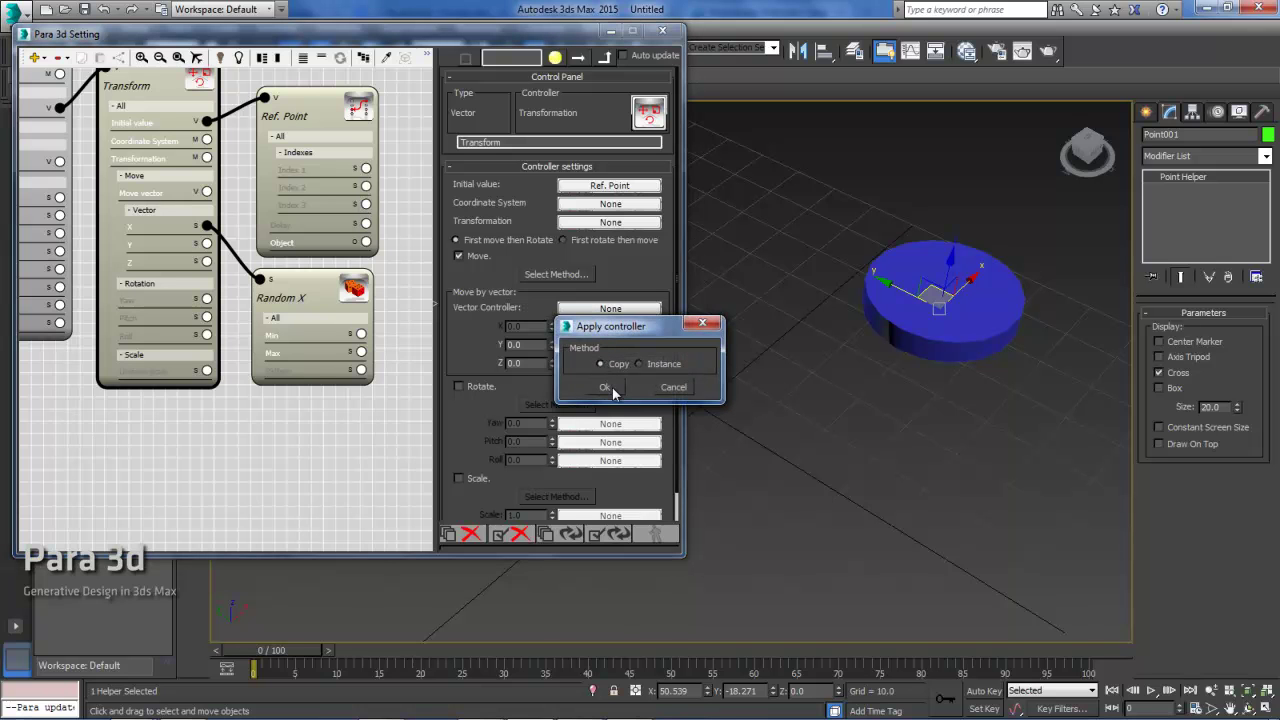
{"action": "left_click", "coordinate": [605, 389]}
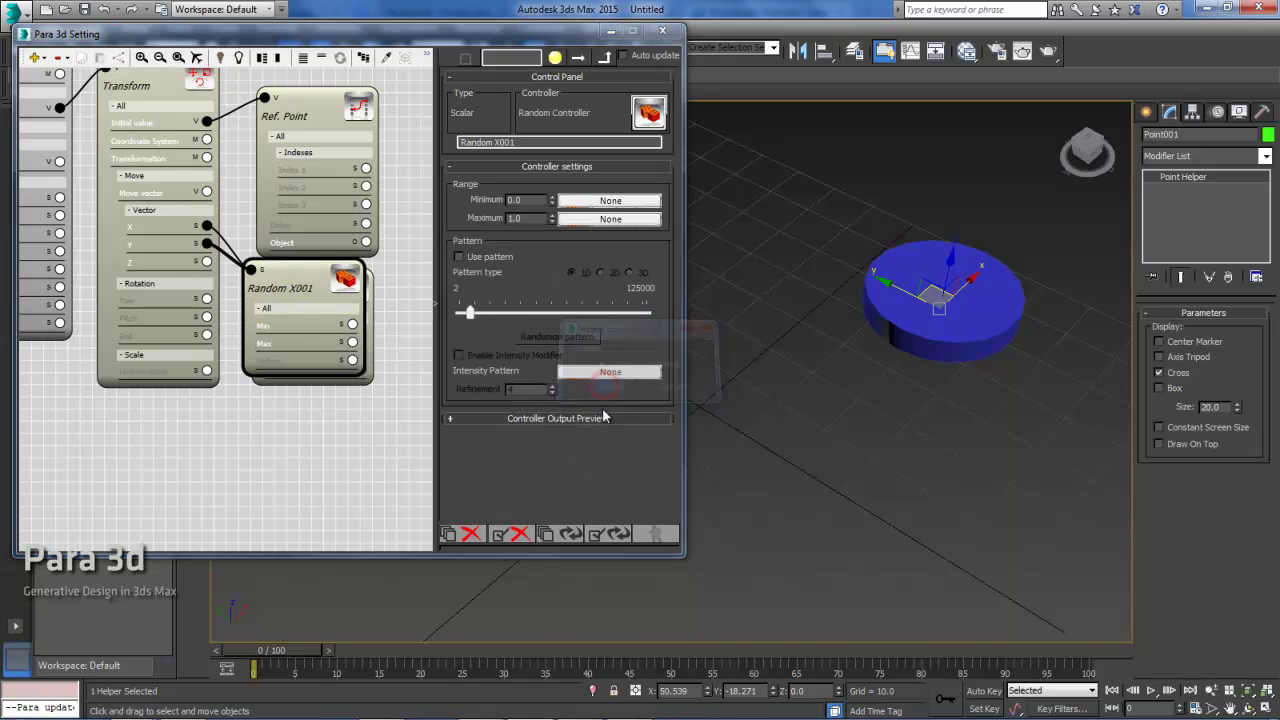
{"action": "left_click_drag", "start_coordinate": [298, 286], "coordinate": [305, 445]}
Step: Rename the copy to Random Y and box-select both random nodes
{"action": "left_click", "coordinate": [519, 142]}
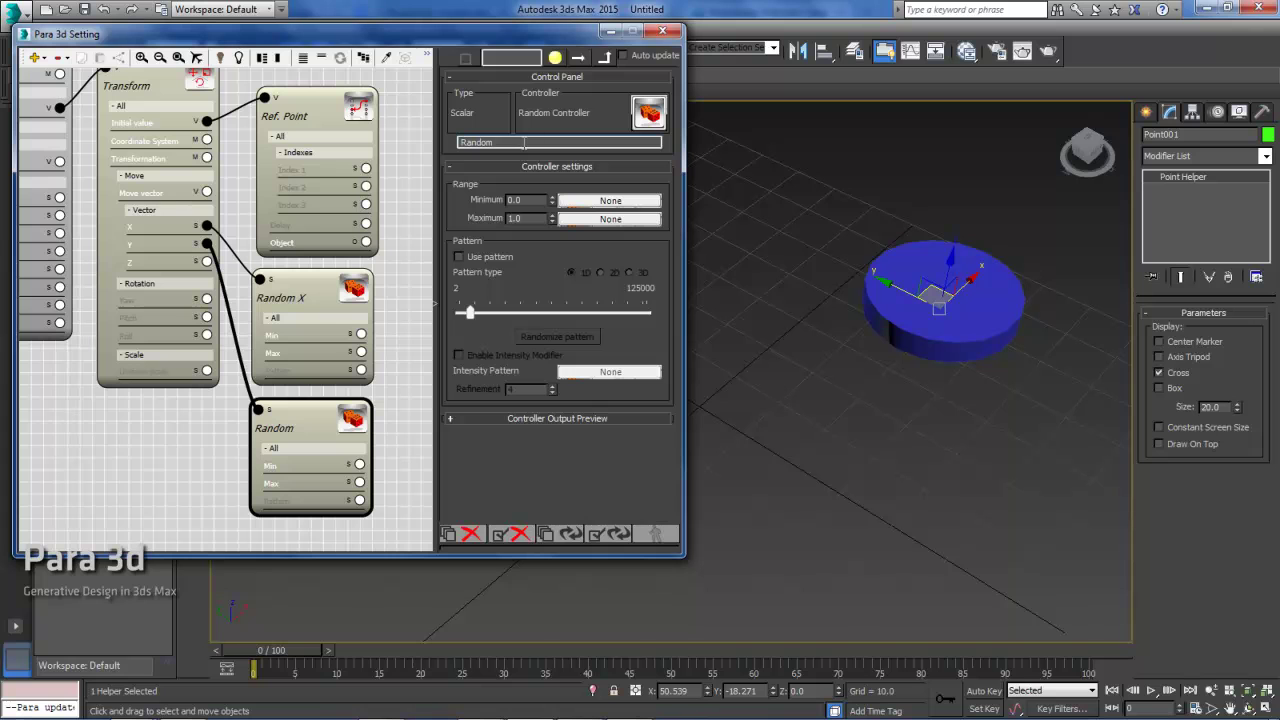
{"action": "left_click", "coordinate": [205, 450]}
{"action": "left_click", "coordinate": [322, 320]}
{"action": "left_click", "coordinate": [394, 418]}
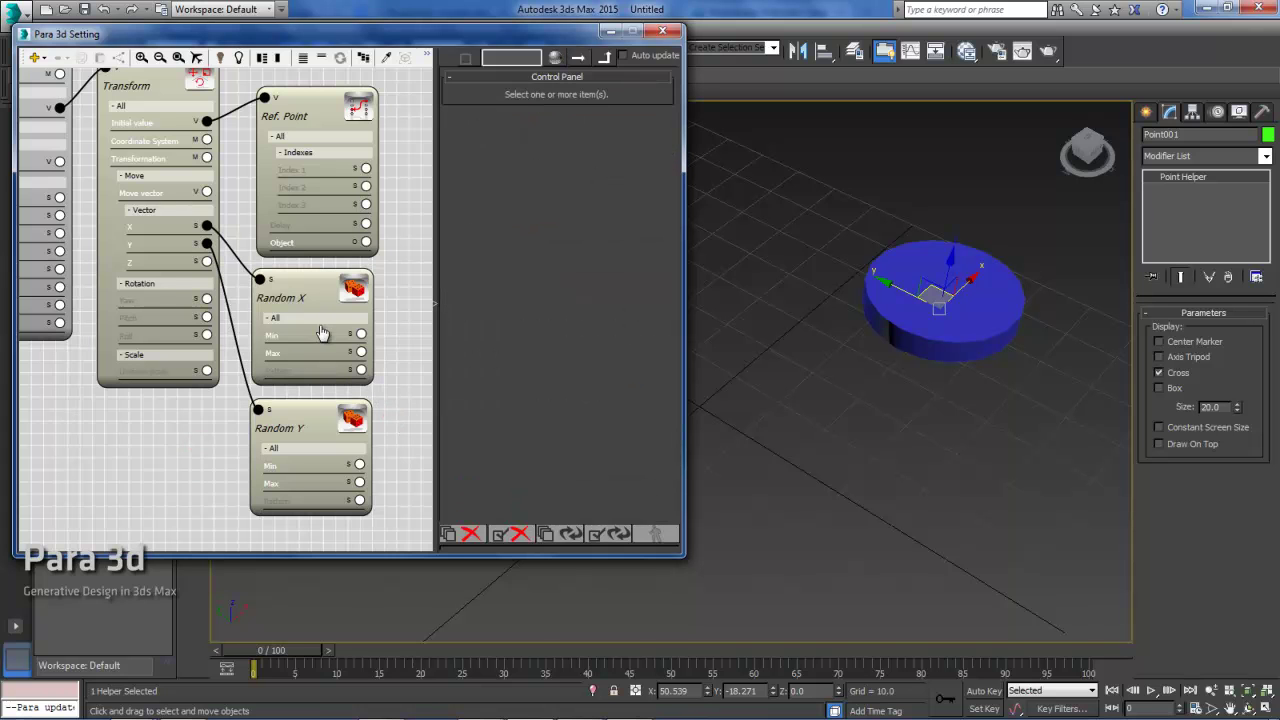
{"action": "left_click_drag", "start_coordinate": [322, 312], "coordinate": [318, 309]}
{"action": "left_click", "coordinate": [398, 427]}
{"action": "left_click_drag", "start_coordinate": [409, 482], "coordinate": [252, 294]}
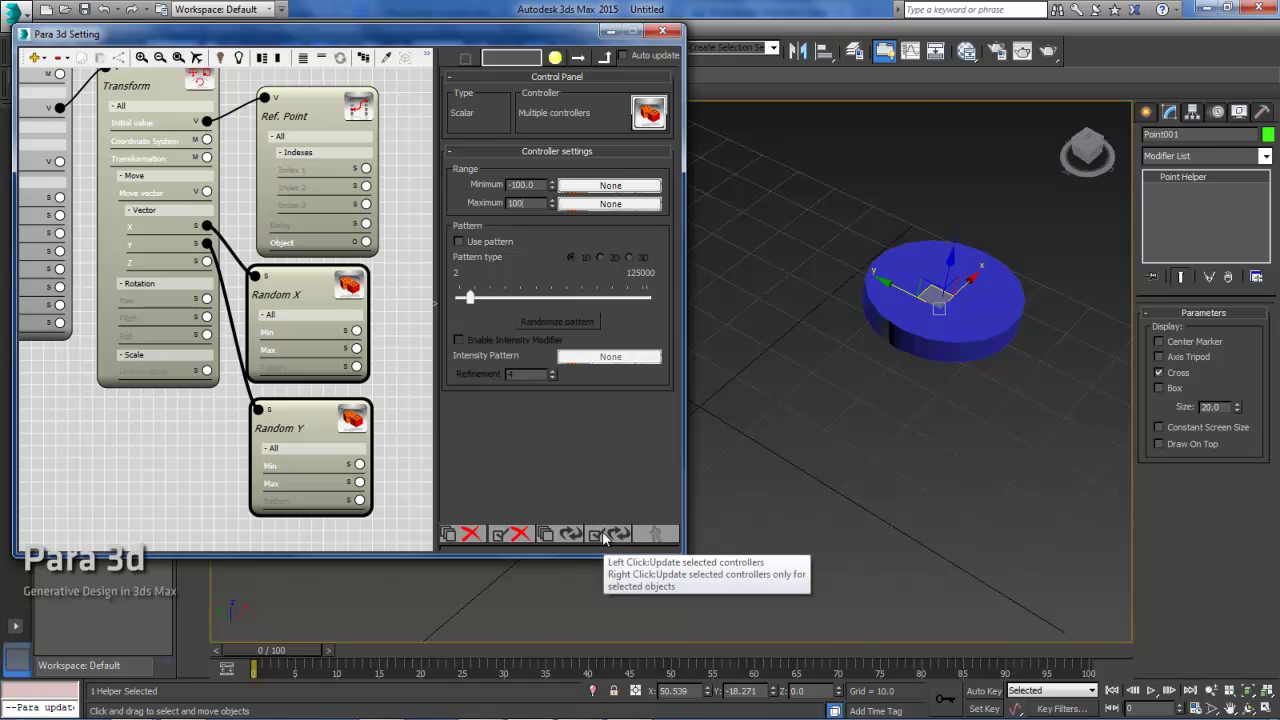
Step: Update the -100 to 100 random controllers repeatedly to scatter the 30 cylinders around the point helper
{"action": "left_click", "coordinate": [604, 538]}
{"action": "scroll", "coordinate": [918, 440], "scroll_direction": "down", "scroll_amount": 5}
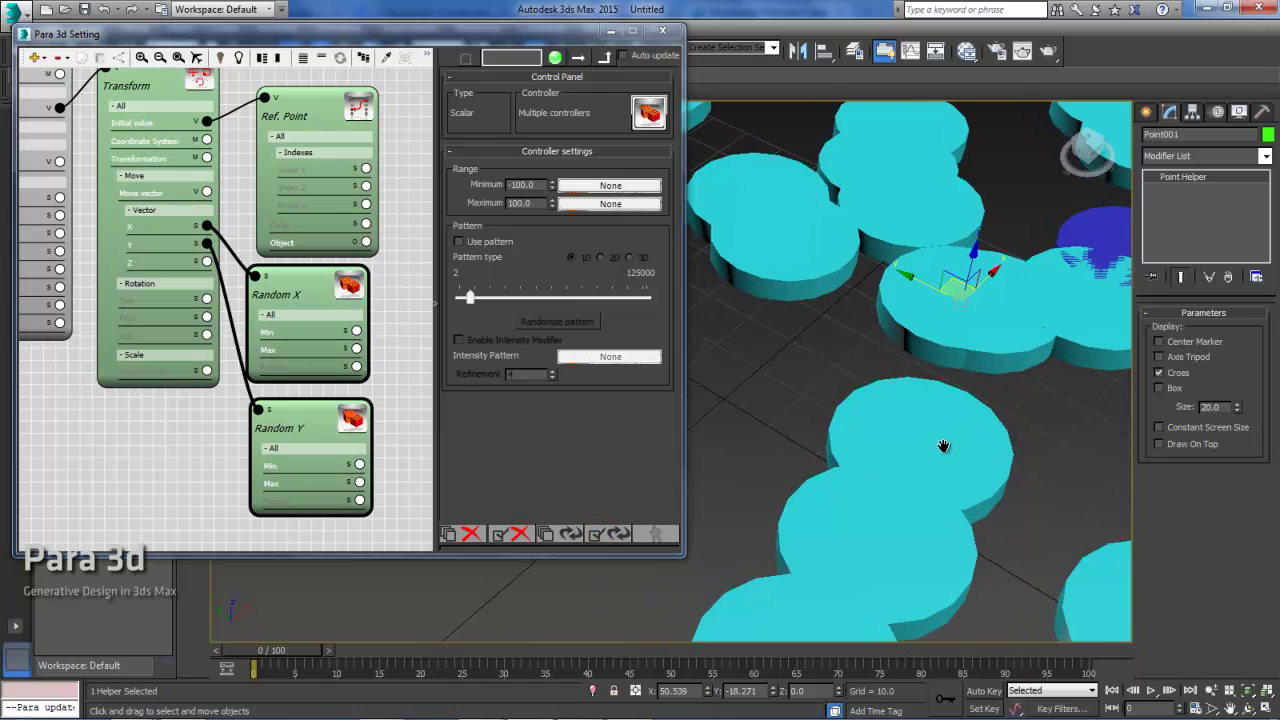
{"action": "scroll", "coordinate": [920, 410], "scroll_direction": "up", "scroll_amount": 5}
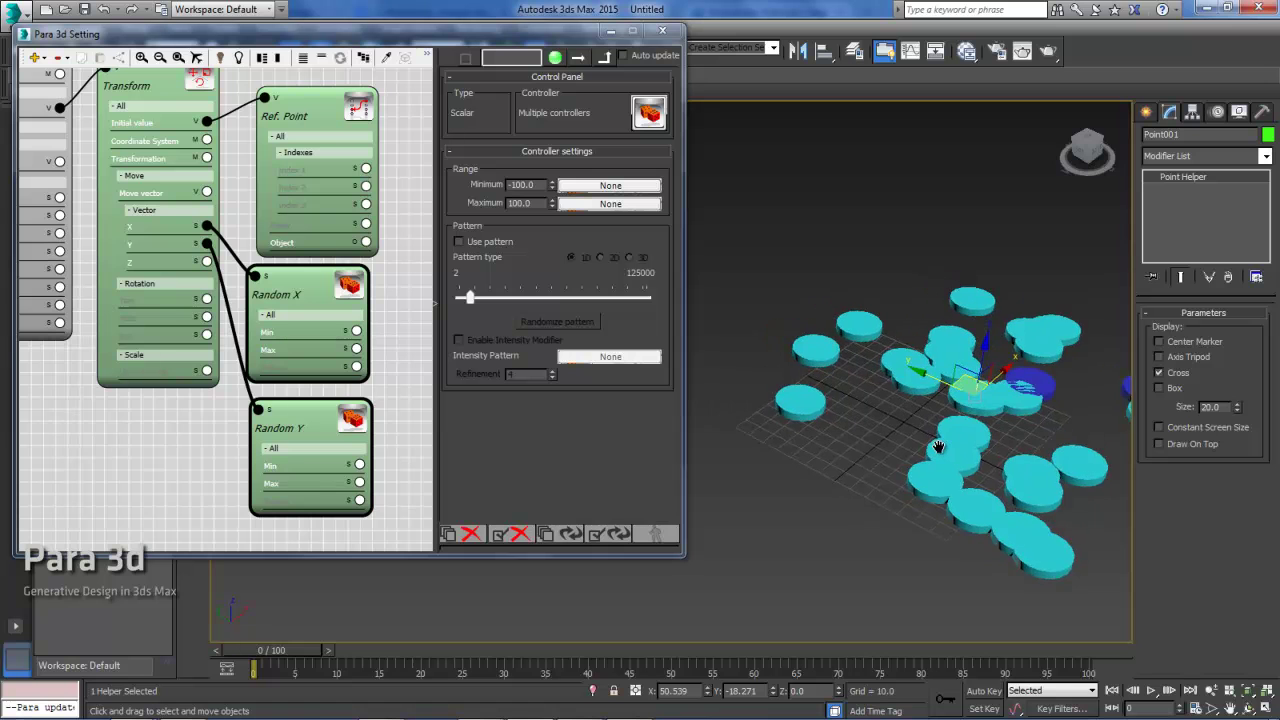
{"action": "middle_click_drag", "start_coordinate": [895, 432], "coordinate": [940, 258], "text": "alt"}
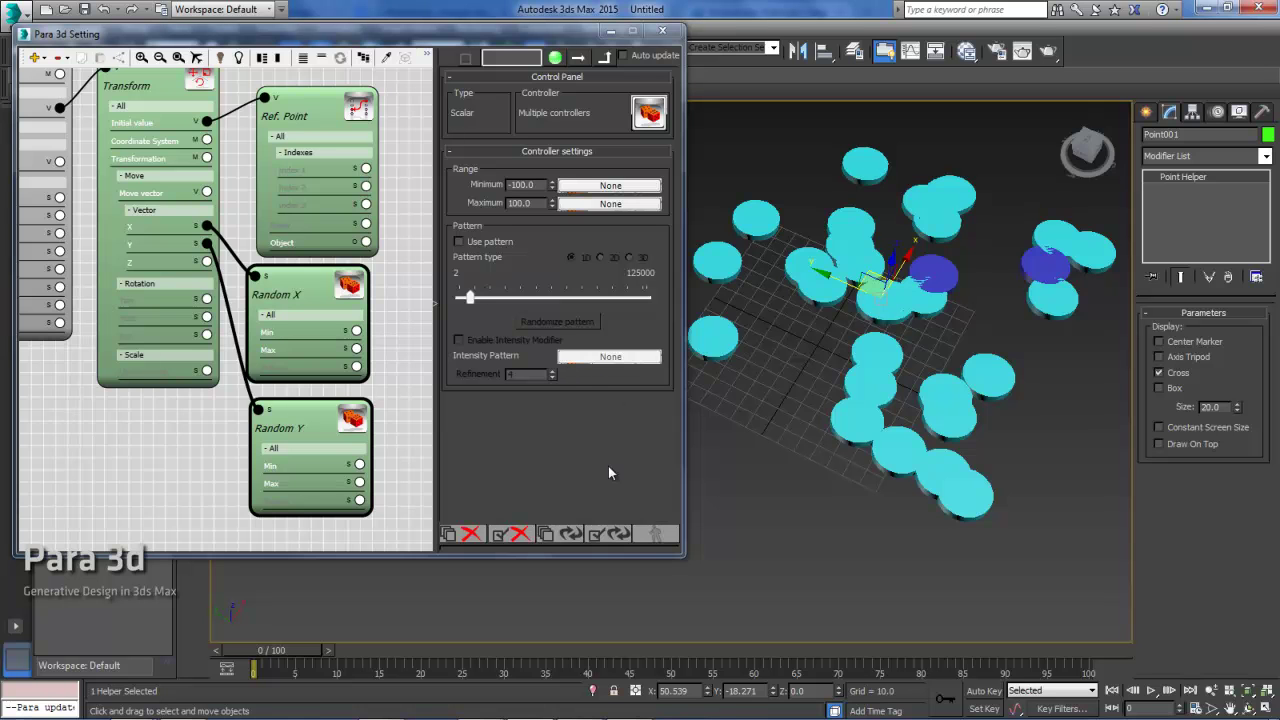
{"action": "left_click", "coordinate": [614, 537]}
{"action": "left_click", "coordinate": [614, 537]}
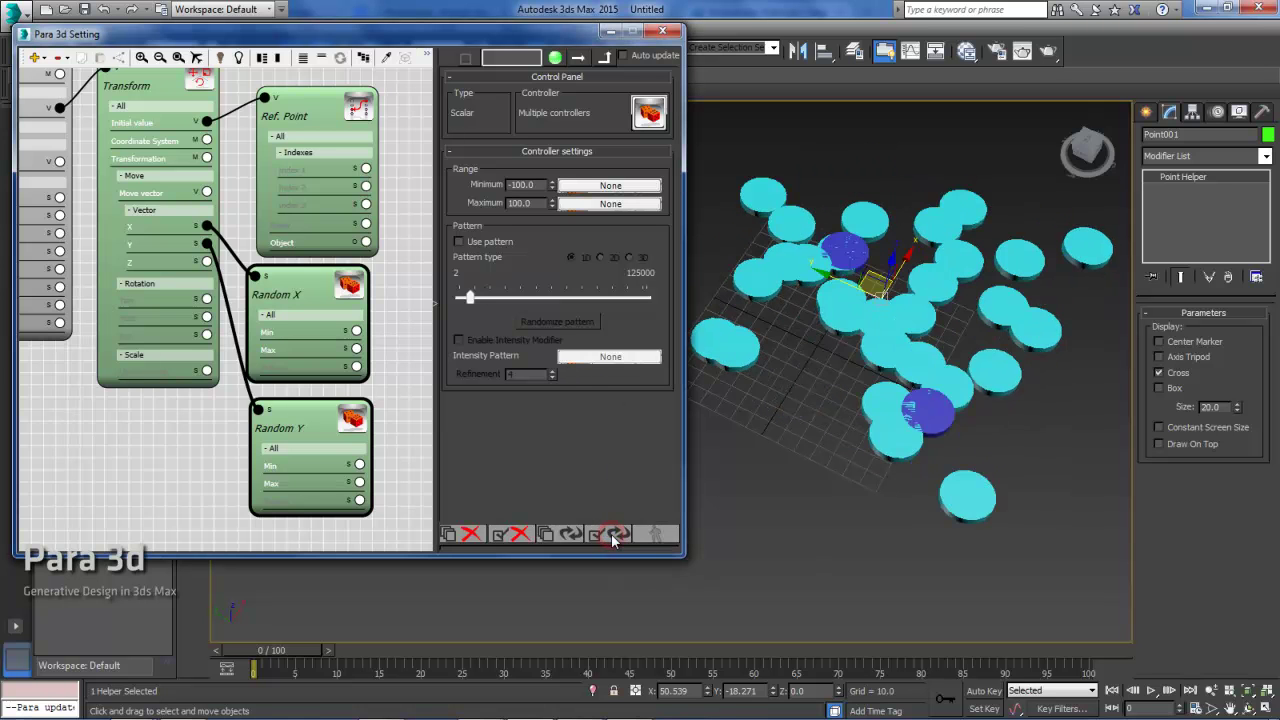
{"action": "left_click", "coordinate": [614, 537]}
{"action": "left_click", "coordinate": [614, 537]}
{"action": "left_click", "coordinate": [614, 537]}
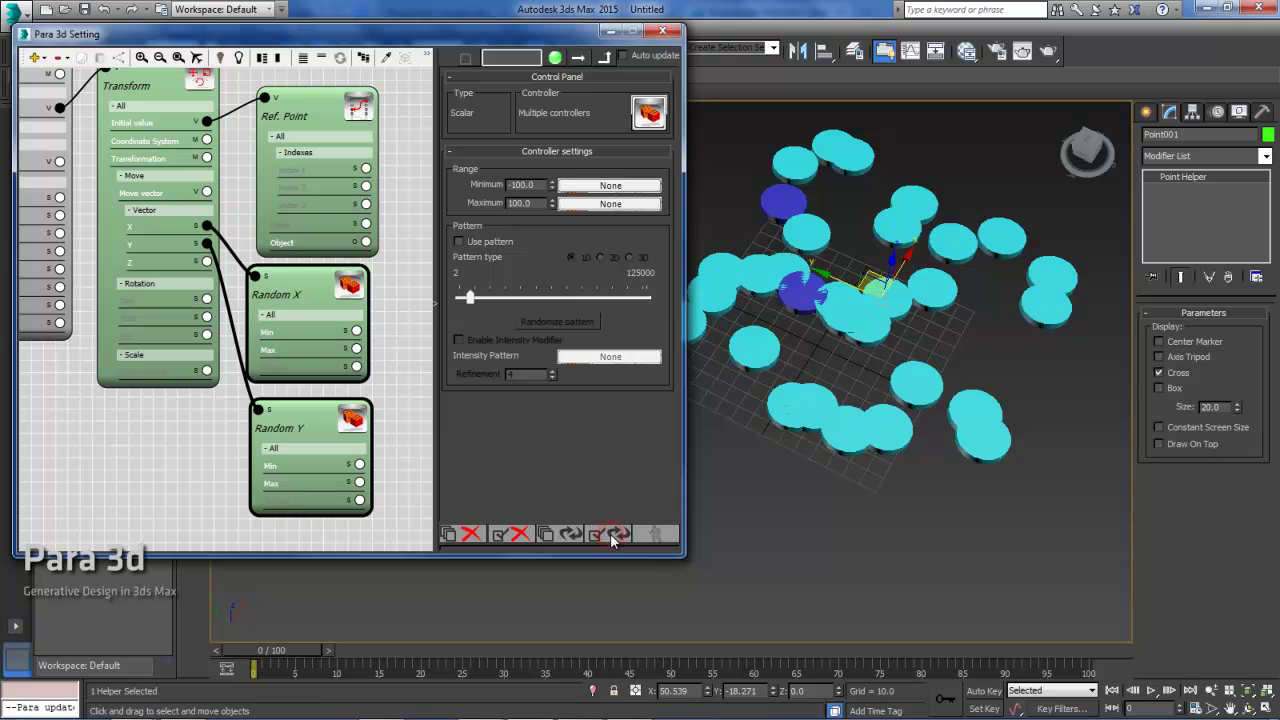
Step: Enable Use pattern on both random controllers and update them
{"action": "left_click", "coordinate": [459, 242]}
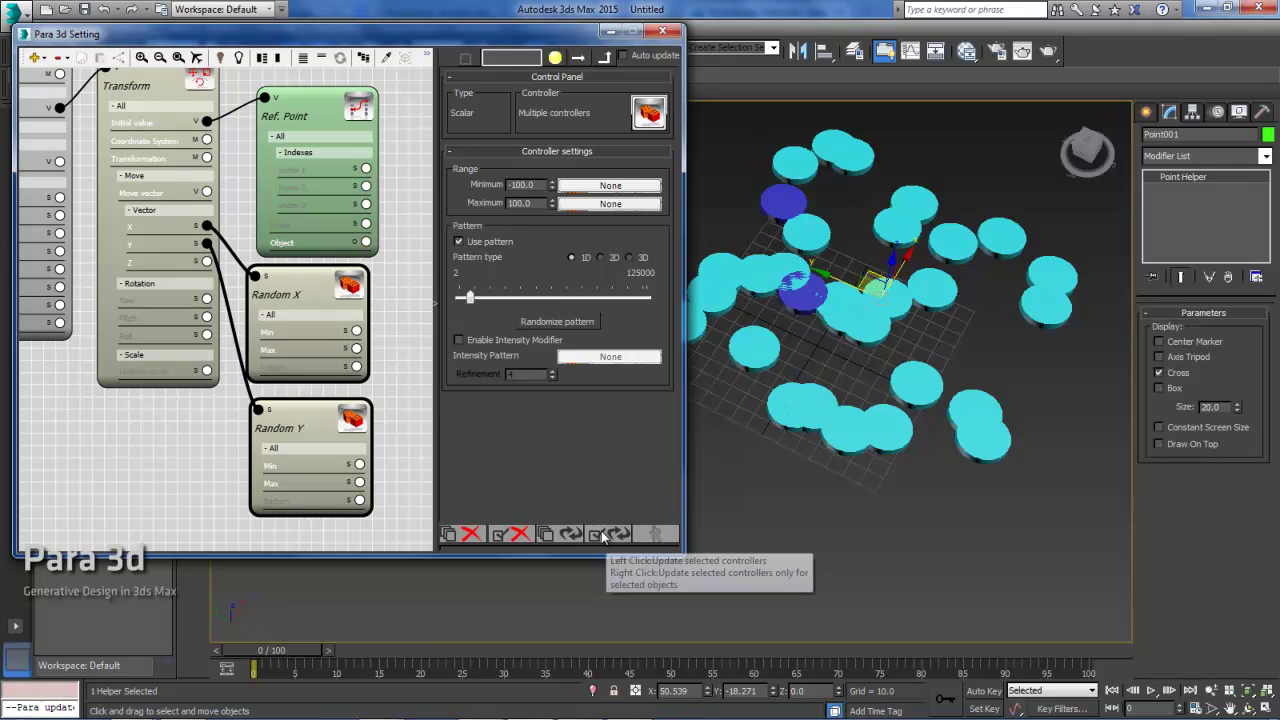
{"action": "left_click", "coordinate": [607, 537]}
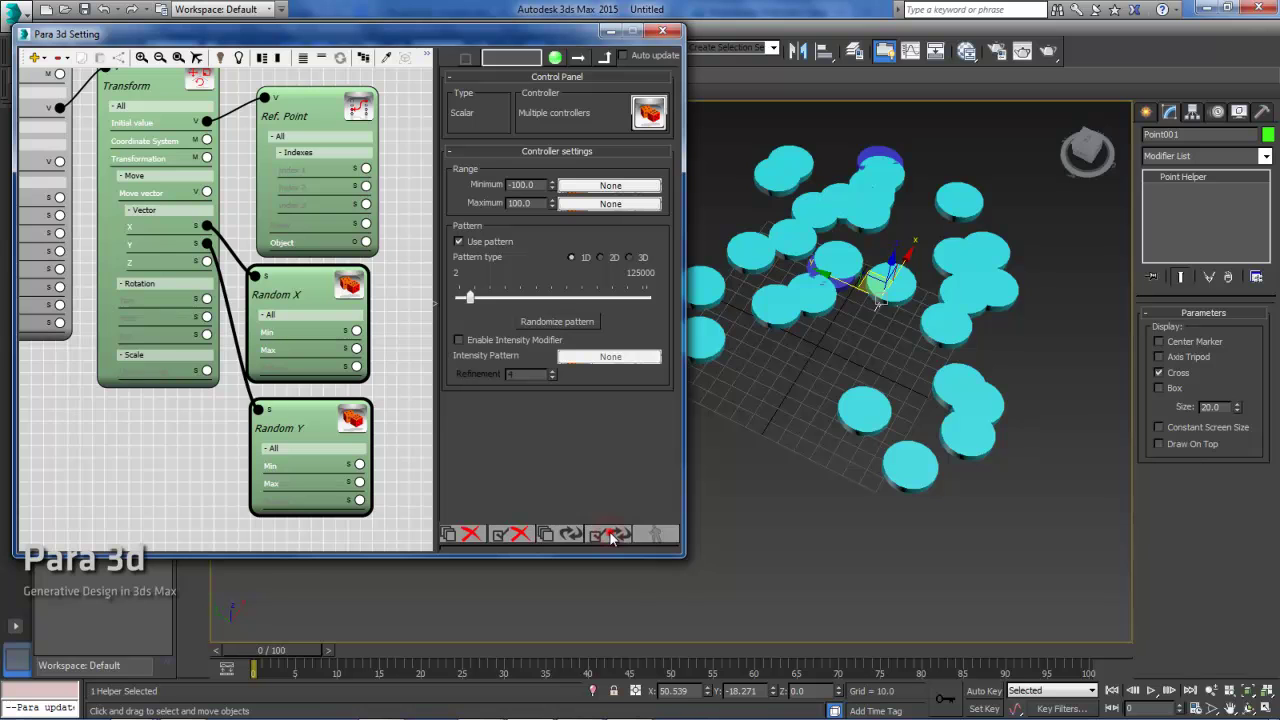
{"action": "left_click", "coordinate": [612, 538]}
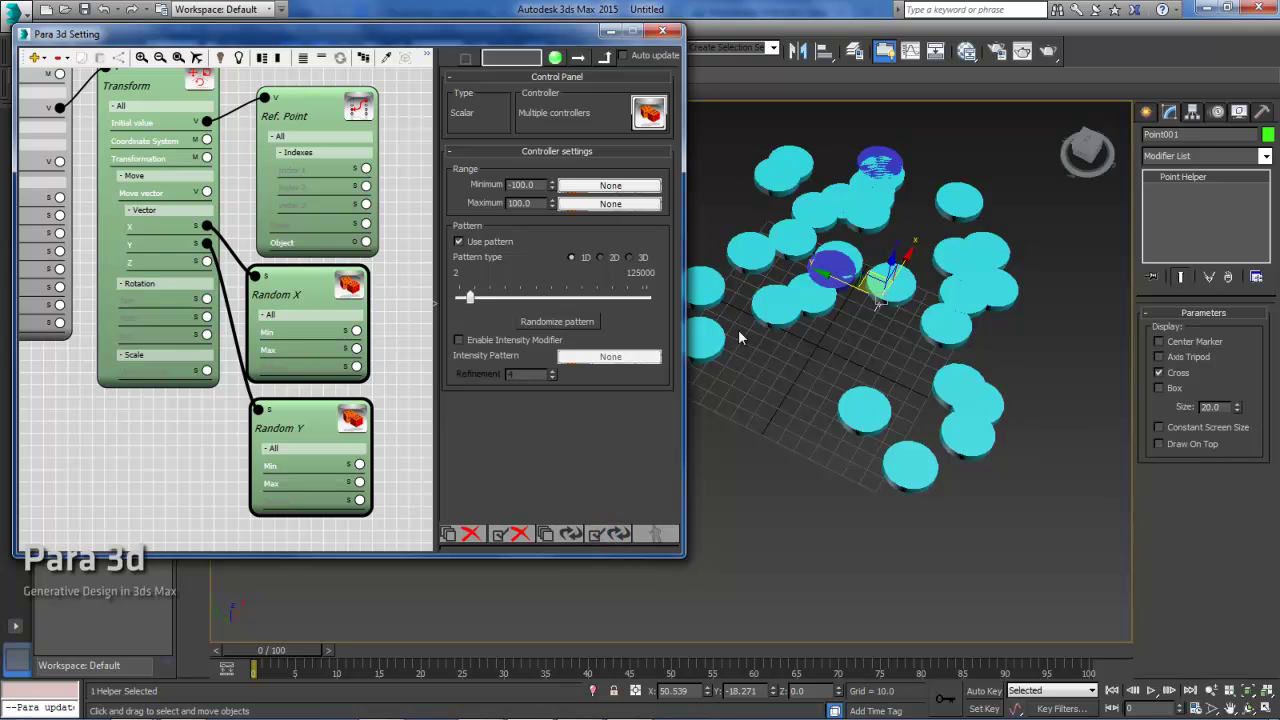
{"action": "middle_click_drag", "start_coordinate": [890, 359], "coordinate": [946, 331]}
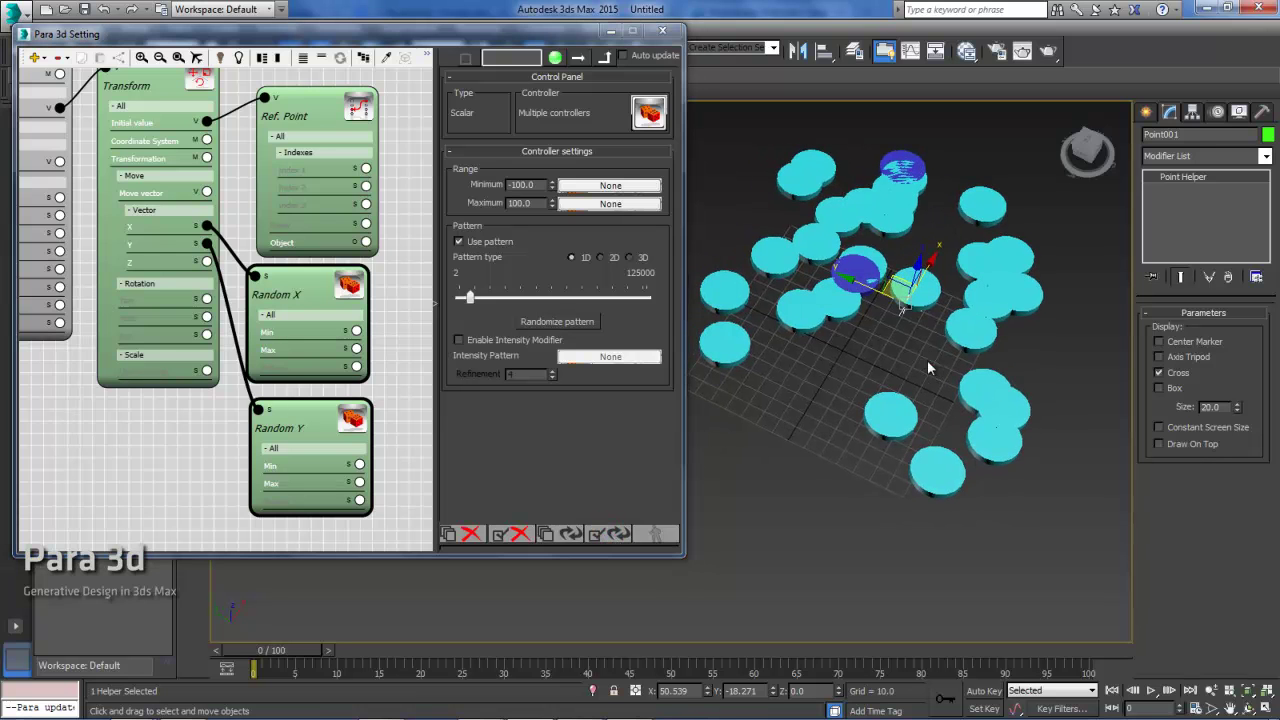
{"action": "middle_click_drag", "start_coordinate": [845, 455], "coordinate": [829, 428], "text": "alt"}
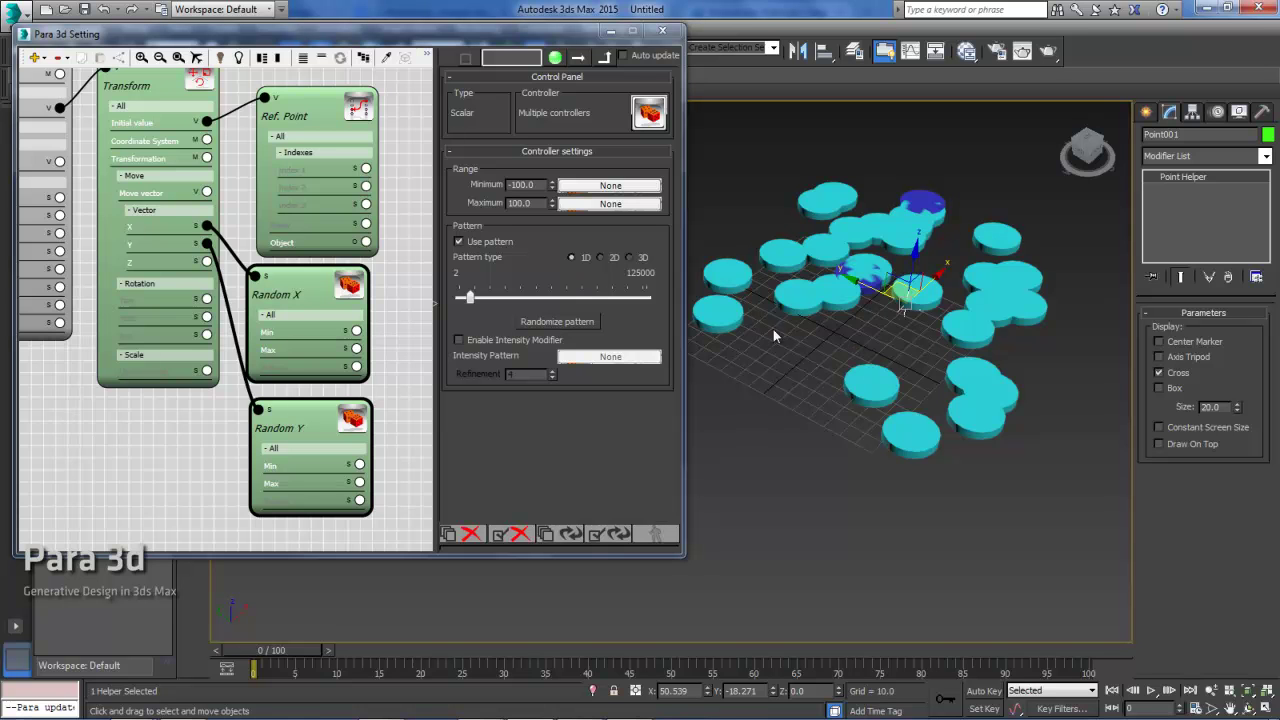
{"action": "middle_click_drag", "start_coordinate": [851, 338], "coordinate": [835, 325], "text": "alt"}
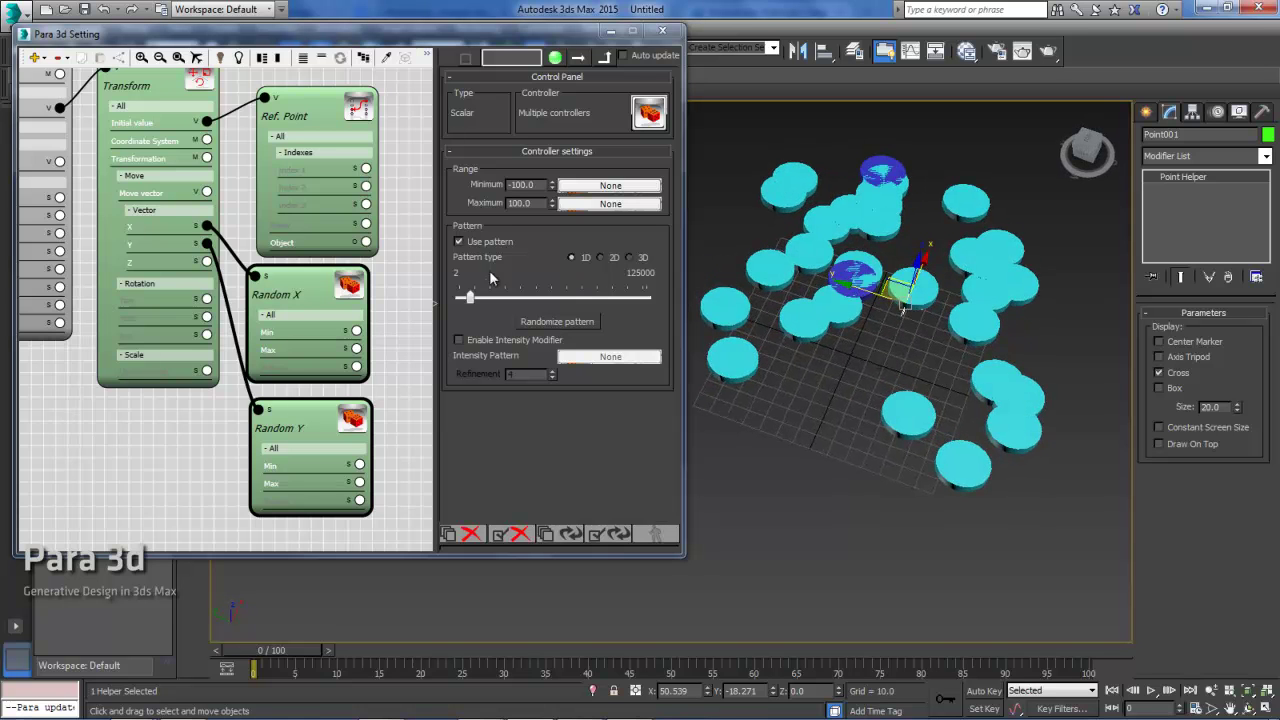
Step: Randomize the pattern three times and update the controllers for a new cylinder layout
{"action": "left_click", "coordinate": [548, 322]}
{"action": "left_click", "coordinate": [558, 324]}
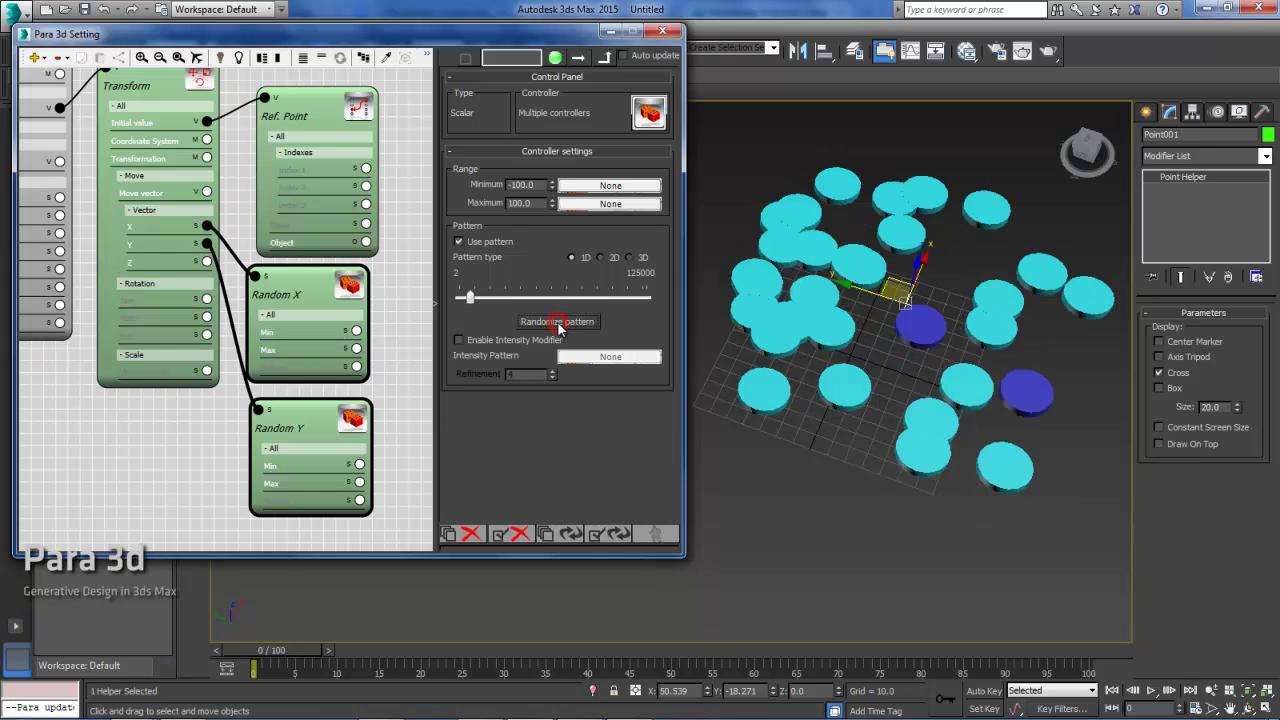
{"action": "left_click", "coordinate": [558, 323]}
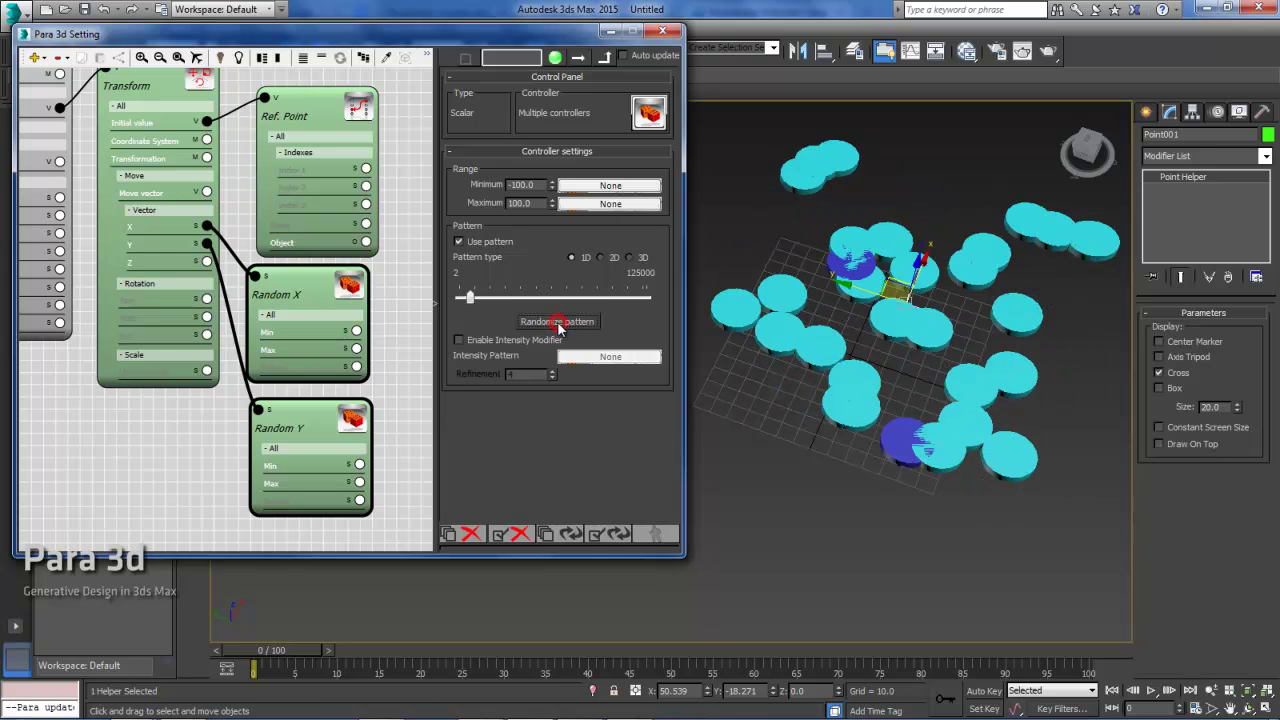
{"action": "left_click", "coordinate": [601, 535]}
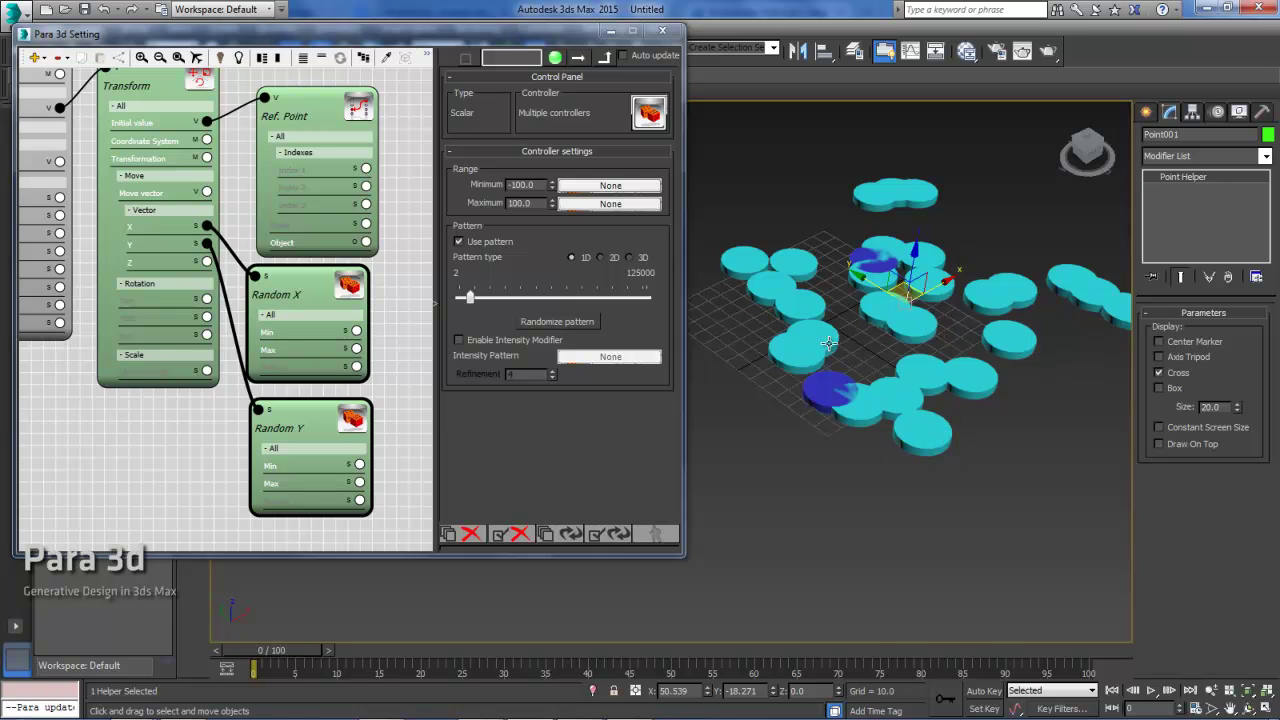
Step: Add a Random controller to the Cylinder node's Radius input from the controller library
{"action": "middle_click_drag", "start_coordinate": [828, 343], "coordinate": [838, 401], "text": "alt"}
{"action": "scroll", "coordinate": [150, 420], "scroll_direction": "down", "scroll_amount": 4}
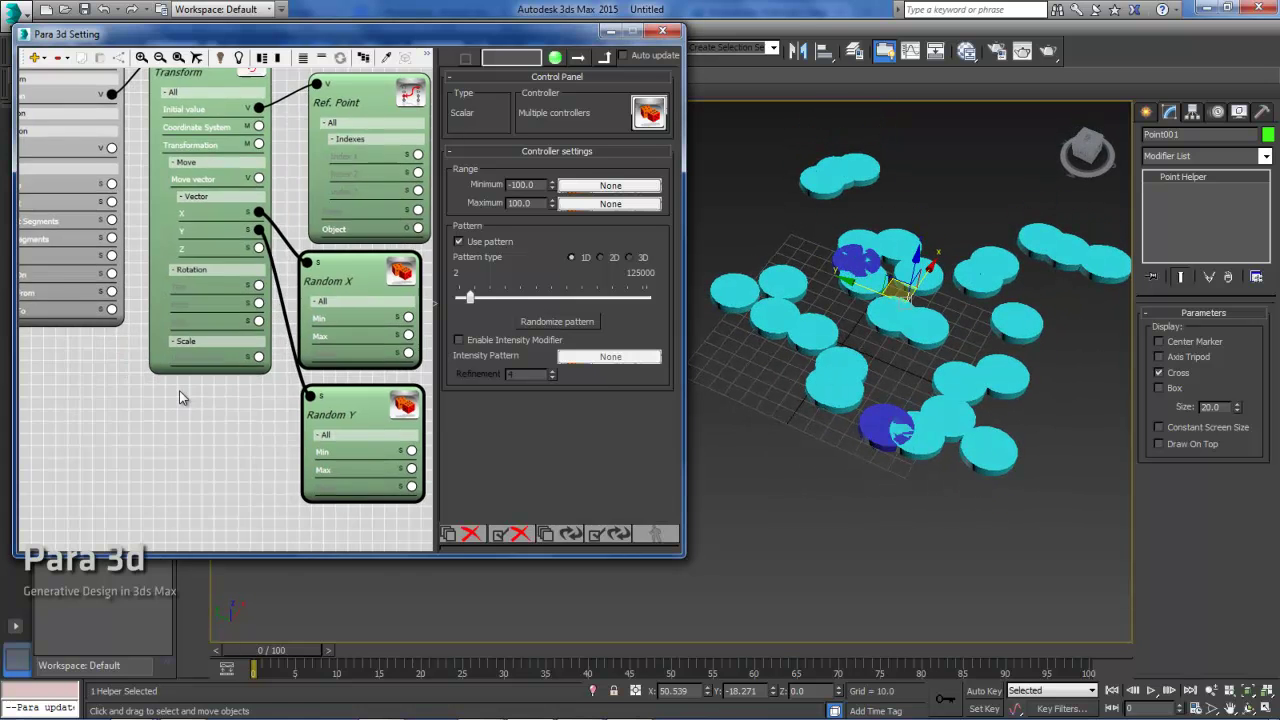
{"action": "left_click", "coordinate": [140, 143]}
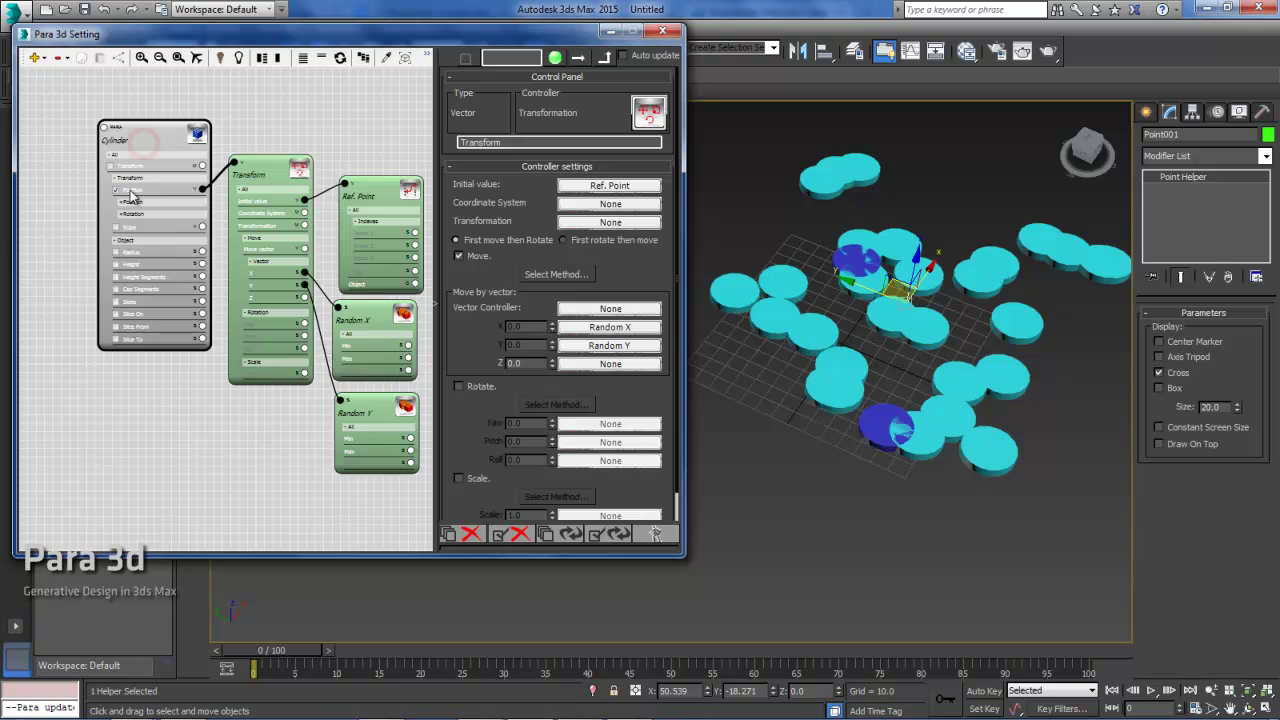
{"action": "scroll", "coordinate": [122, 300], "scroll_direction": "up", "scroll_amount": 3}
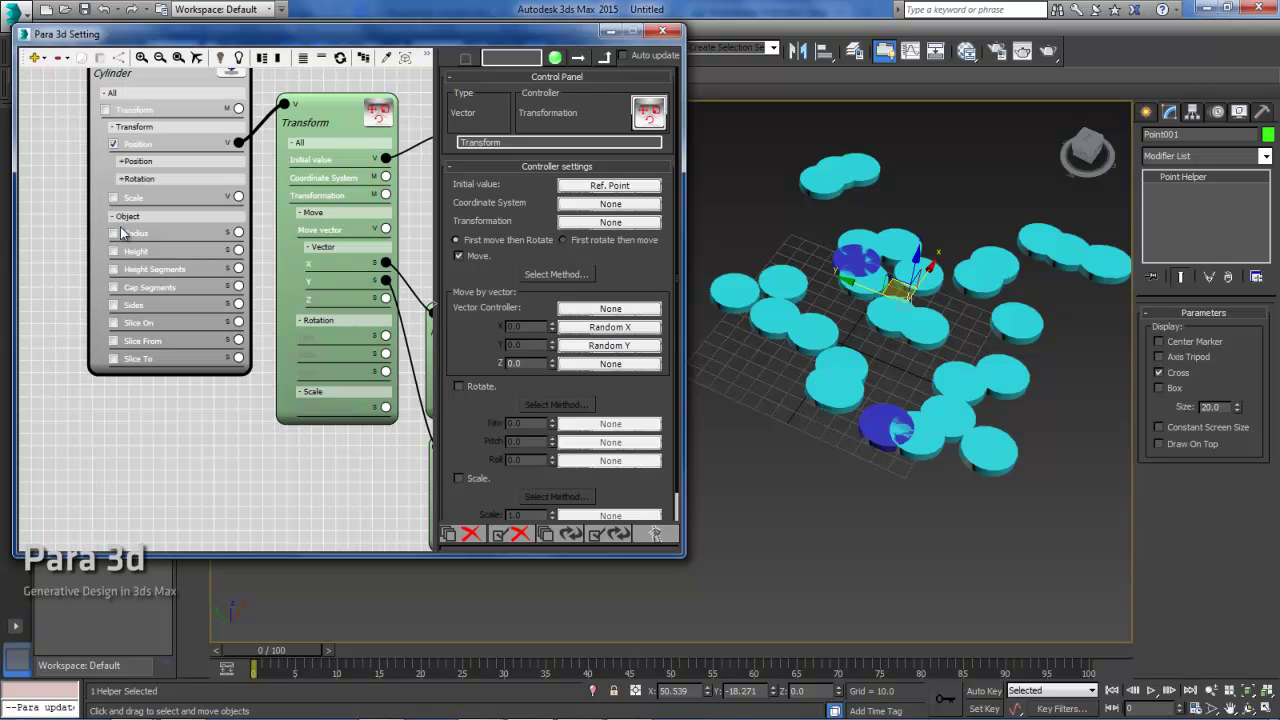
{"action": "left_click_drag", "start_coordinate": [238, 232], "coordinate": [227, 453]}
{"action": "left_click_drag", "start_coordinate": [382, 468], "coordinate": [642, 282]}
{"action": "left_click", "coordinate": [532, 312]}
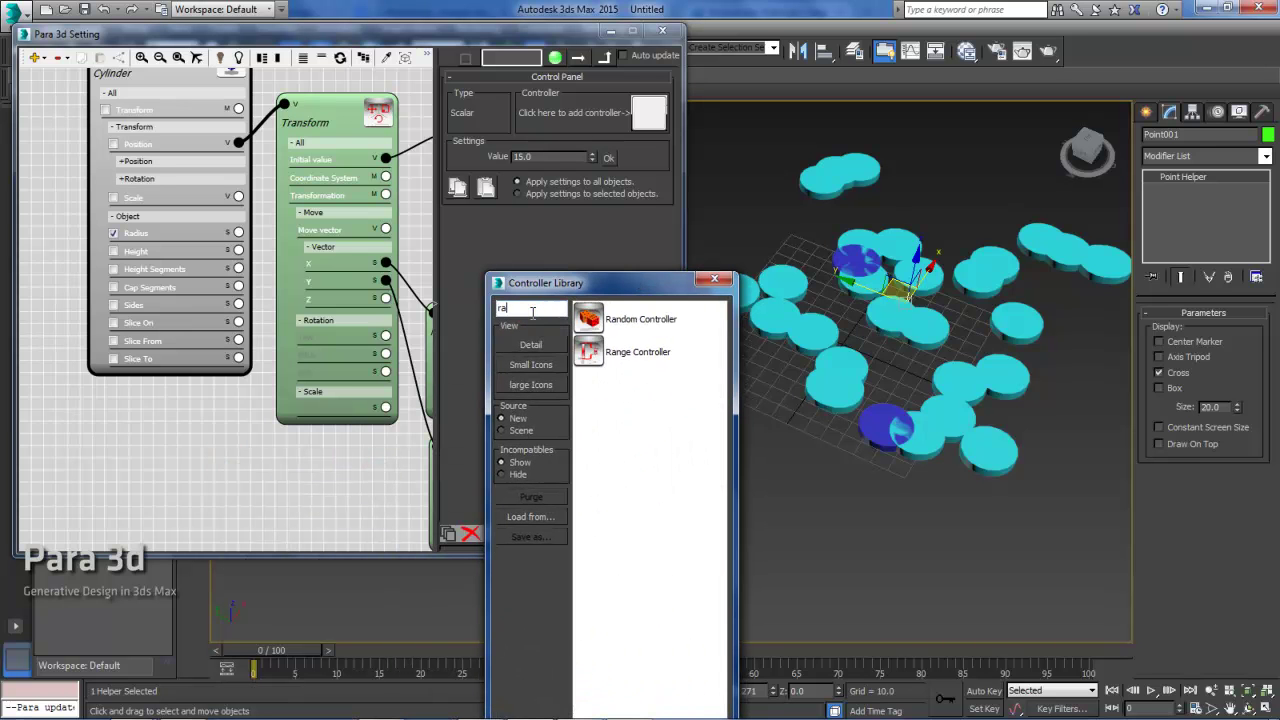
{"action": "type", "text": "nd"}
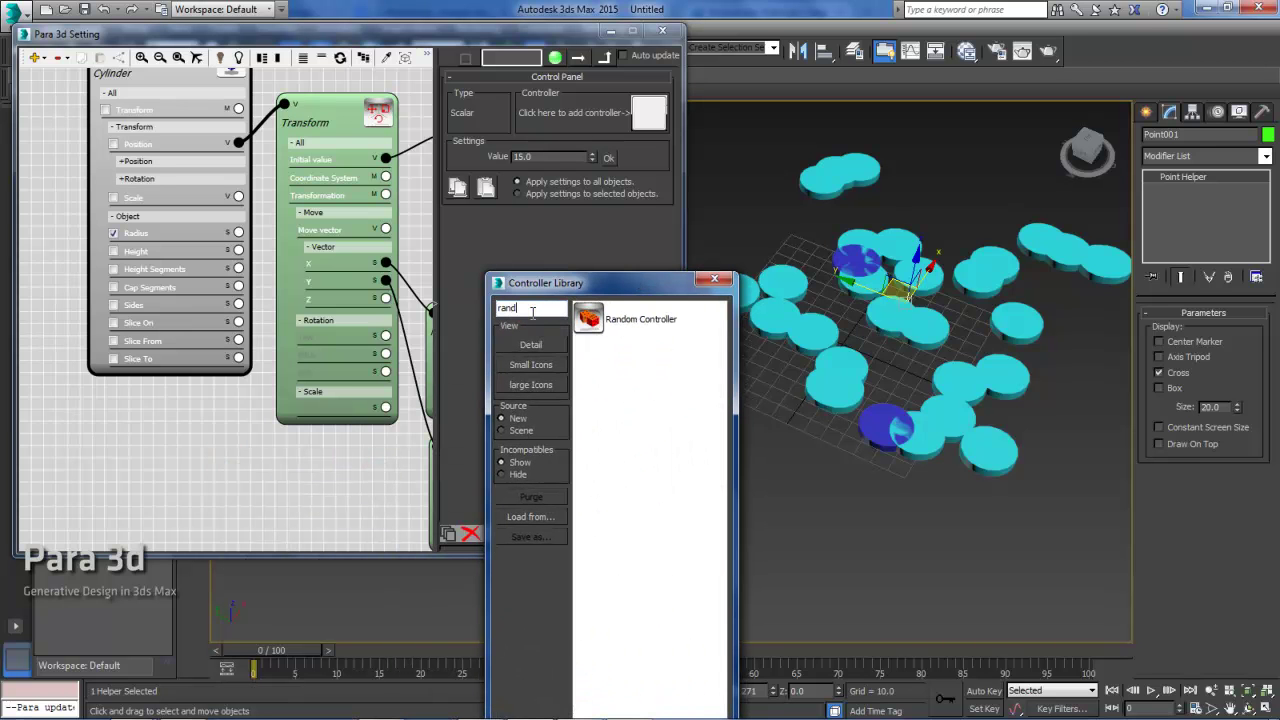
{"action": "double_click", "coordinate": [588, 318]}
{"action": "left_click_drag", "start_coordinate": [300, 262], "coordinate": [168, 418]}
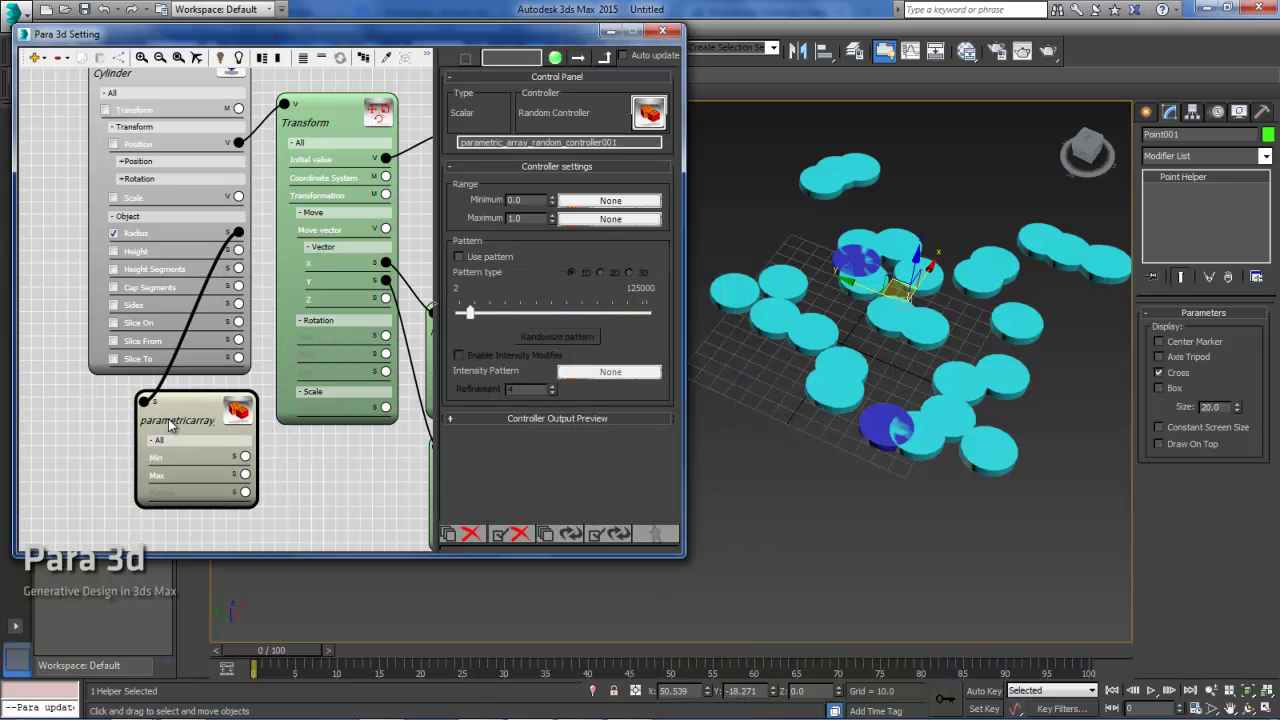
Step: Rename the random controller Radius and give it a 5 to 15 range
{"action": "double_click", "coordinate": [618, 142]}
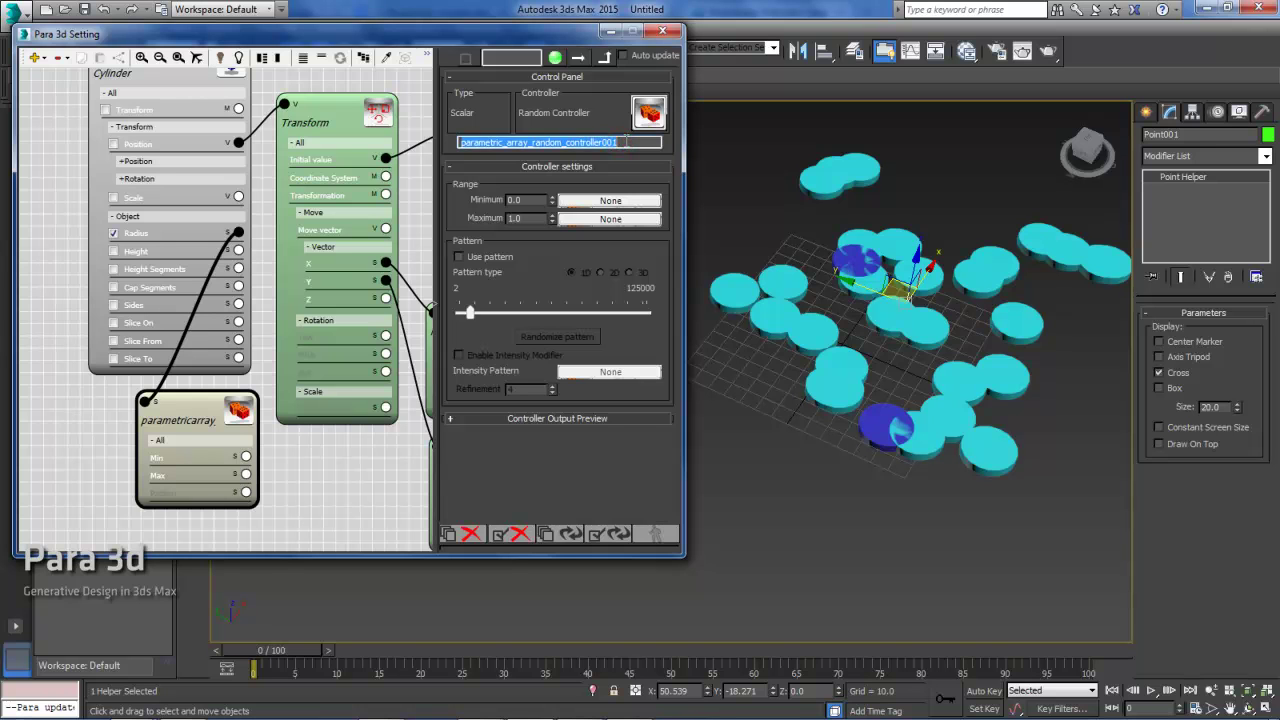
{"action": "type", "text": "Radius"}
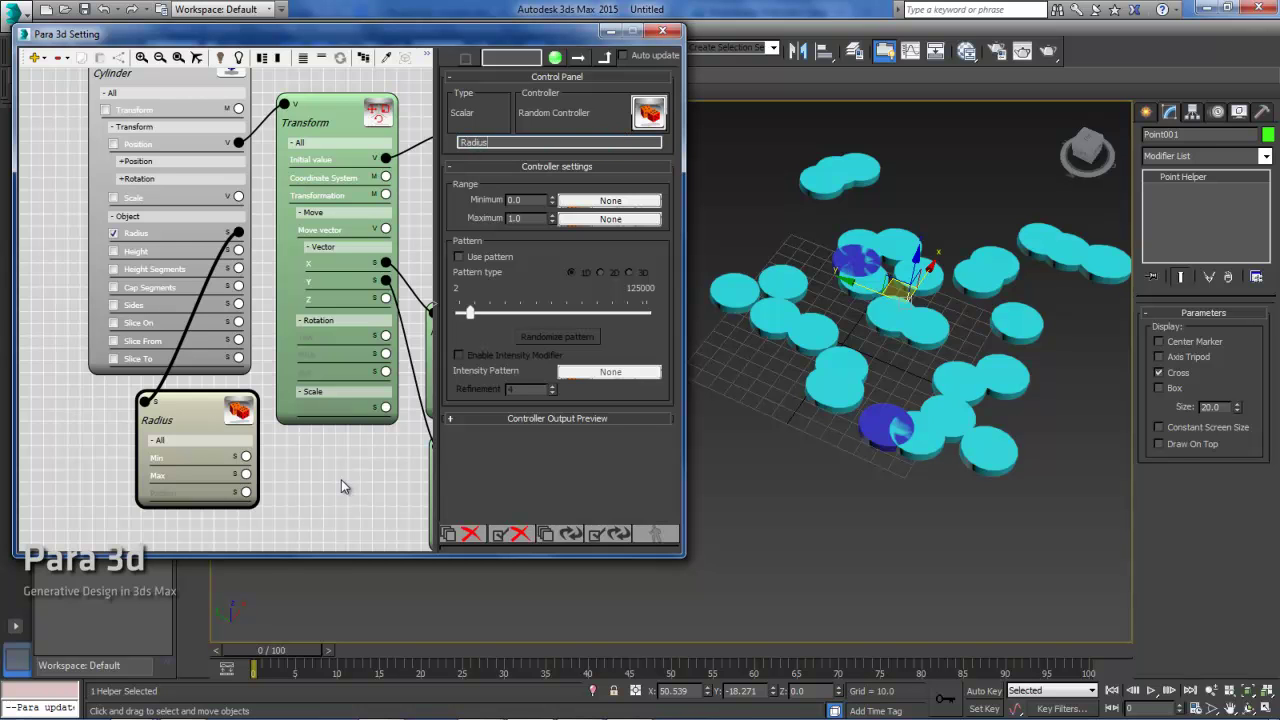
{"action": "left_click", "coordinate": [340, 478]}
{"action": "left_click_drag", "start_coordinate": [192, 410], "coordinate": [208, 412]}
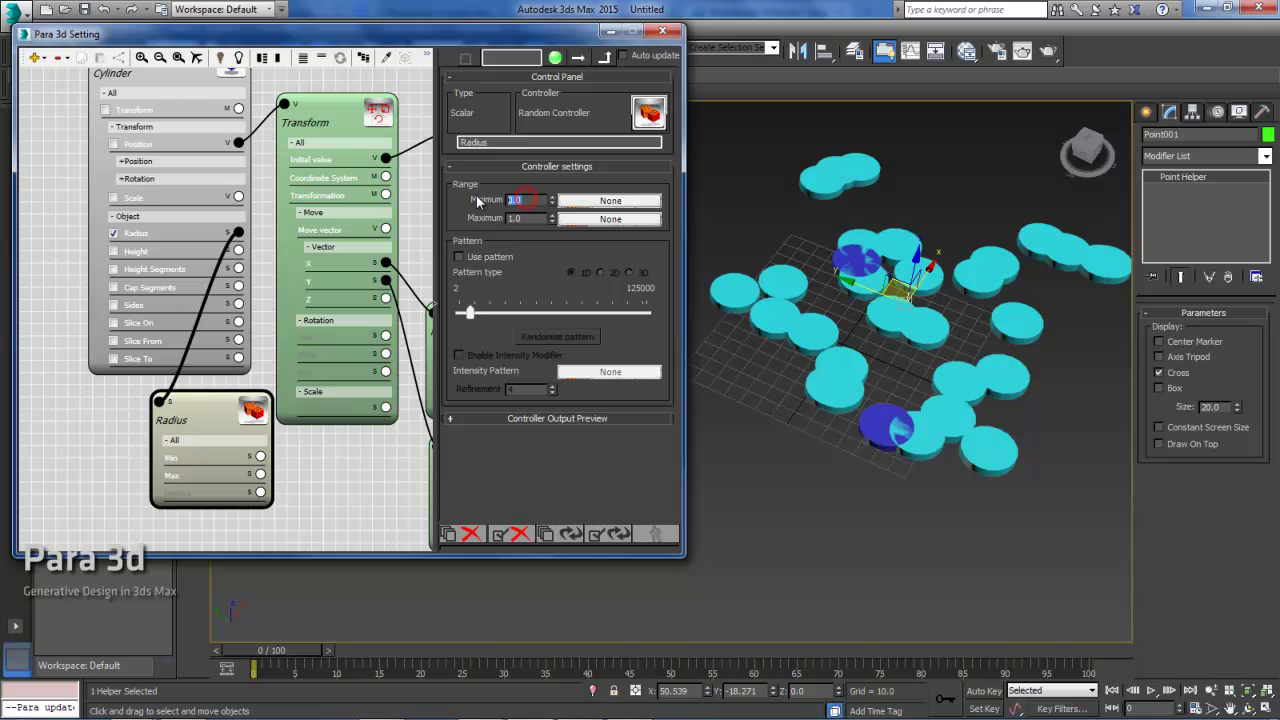
{"action": "type", "text": "5"}
{"action": "left_click", "coordinate": [612, 537]}
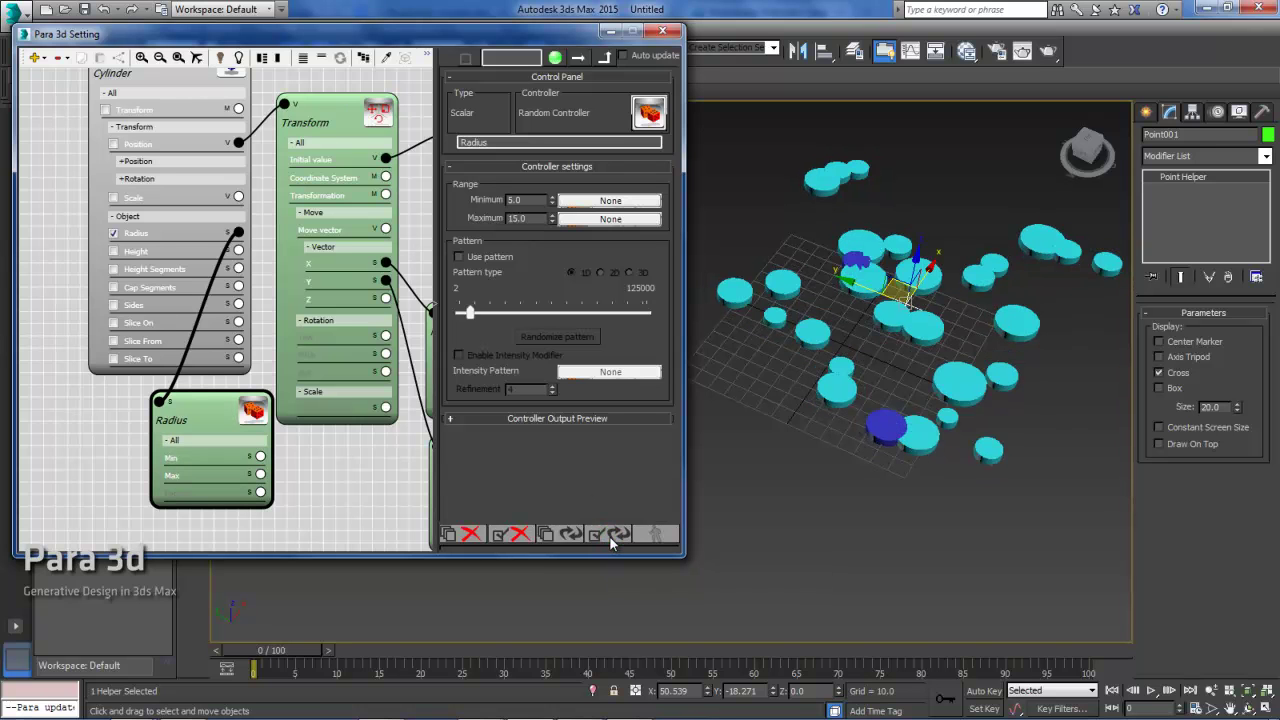
Step: Re-randomize the cylinder radii five times
{"action": "middle_click_drag", "start_coordinate": [320, 440], "coordinate": [243, 398]}
{"action": "scroll", "coordinate": [209, 366], "scroll_direction": "down", "scroll_amount": 1}
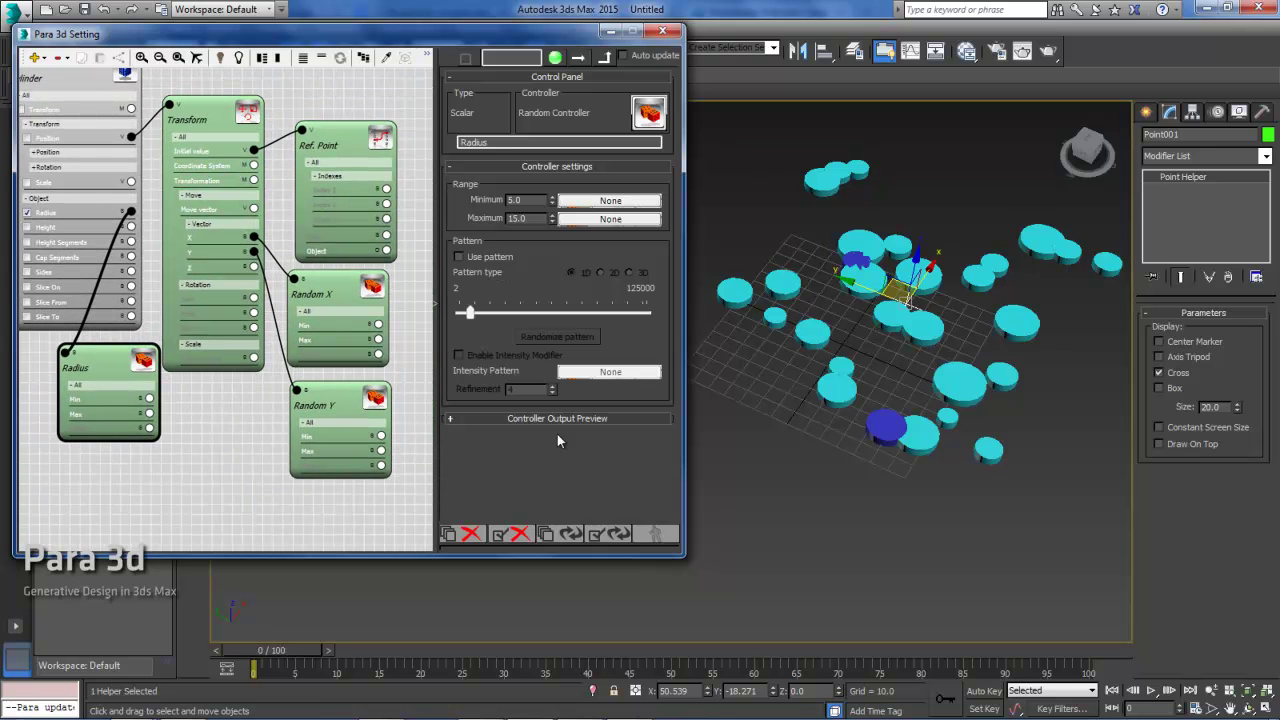
{"action": "left_click", "coordinate": [611, 529]}
{"action": "left_click", "coordinate": [611, 529]}
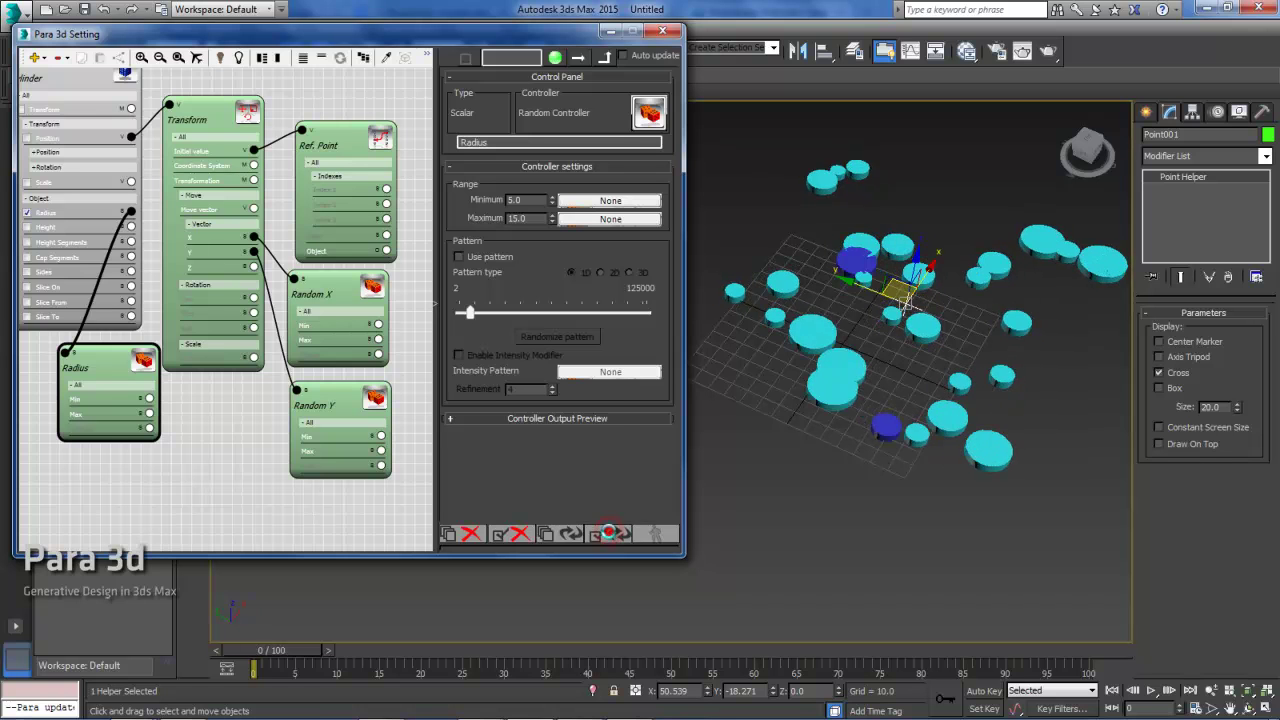
{"action": "left_click", "coordinate": [611, 529]}
{"action": "left_click", "coordinate": [611, 529]}
{"action": "left_click", "coordinate": [611, 529]}
Step: Turn on Use pattern for the radii and regenerate them twice
{"action": "left_click", "coordinate": [459, 257]}
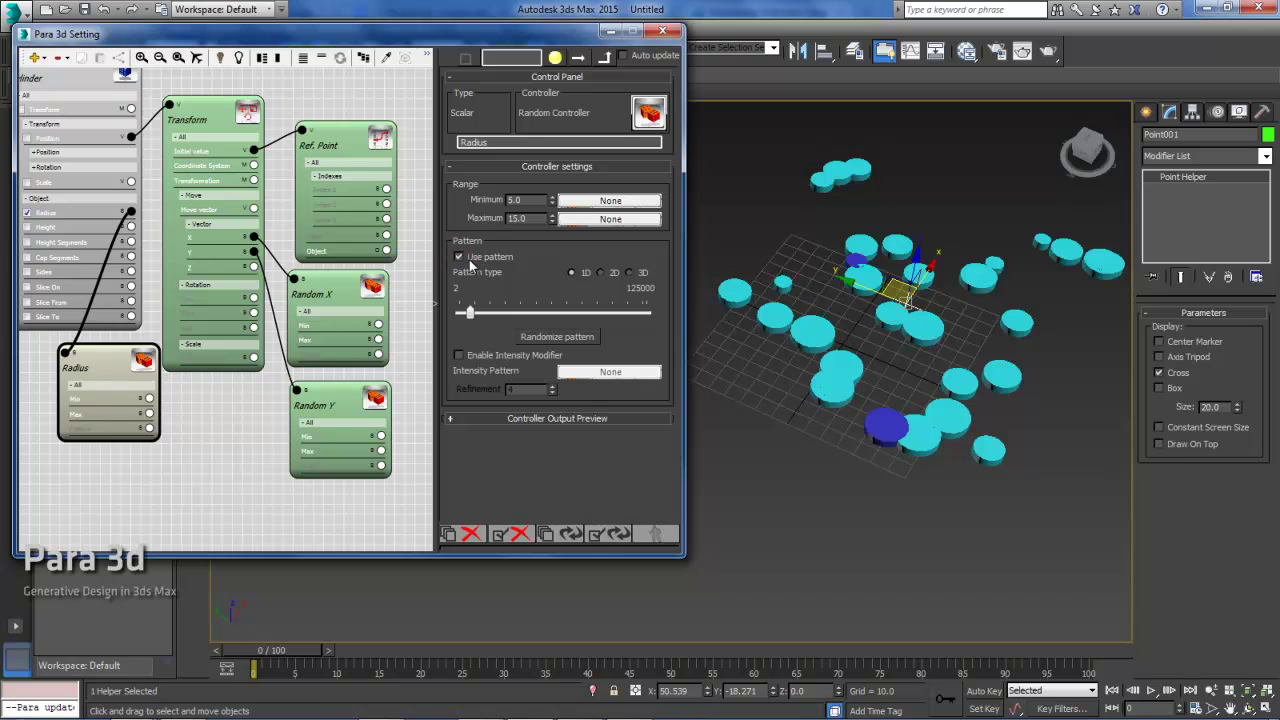
{"action": "left_click", "coordinate": [610, 535]}
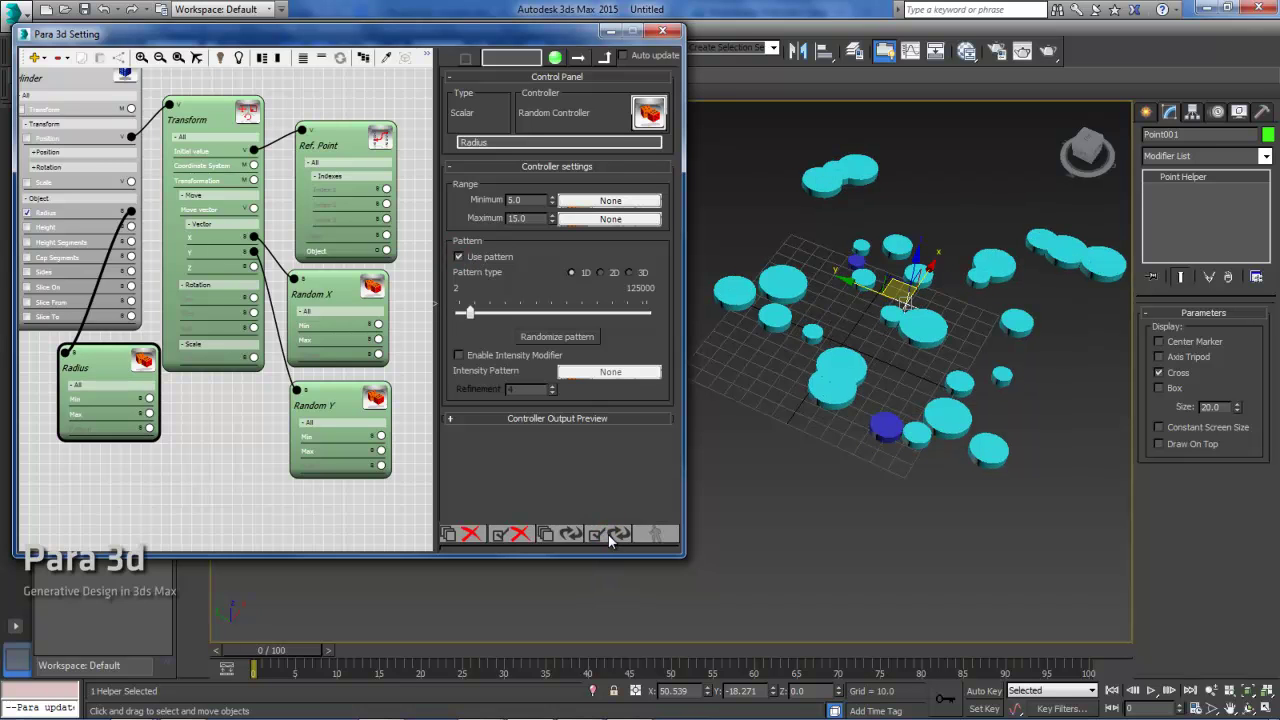
{"action": "left_click", "coordinate": [610, 534]}
Step: Add a Packing Controller node to the graph via a 'pack' library search
{"action": "left_click_drag", "start_coordinate": [113, 365], "coordinate": [93, 372]}
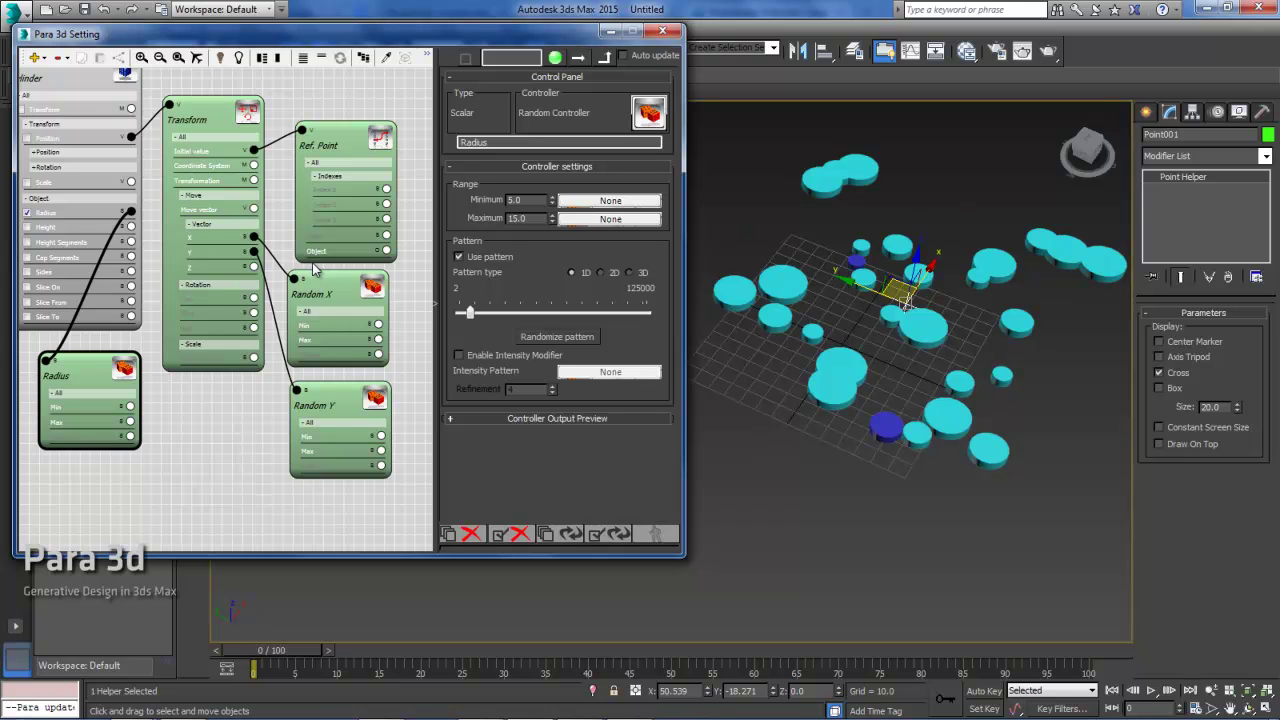
{"action": "scroll", "coordinate": [255, 266], "scroll_direction": "down", "scroll_amount": 3}
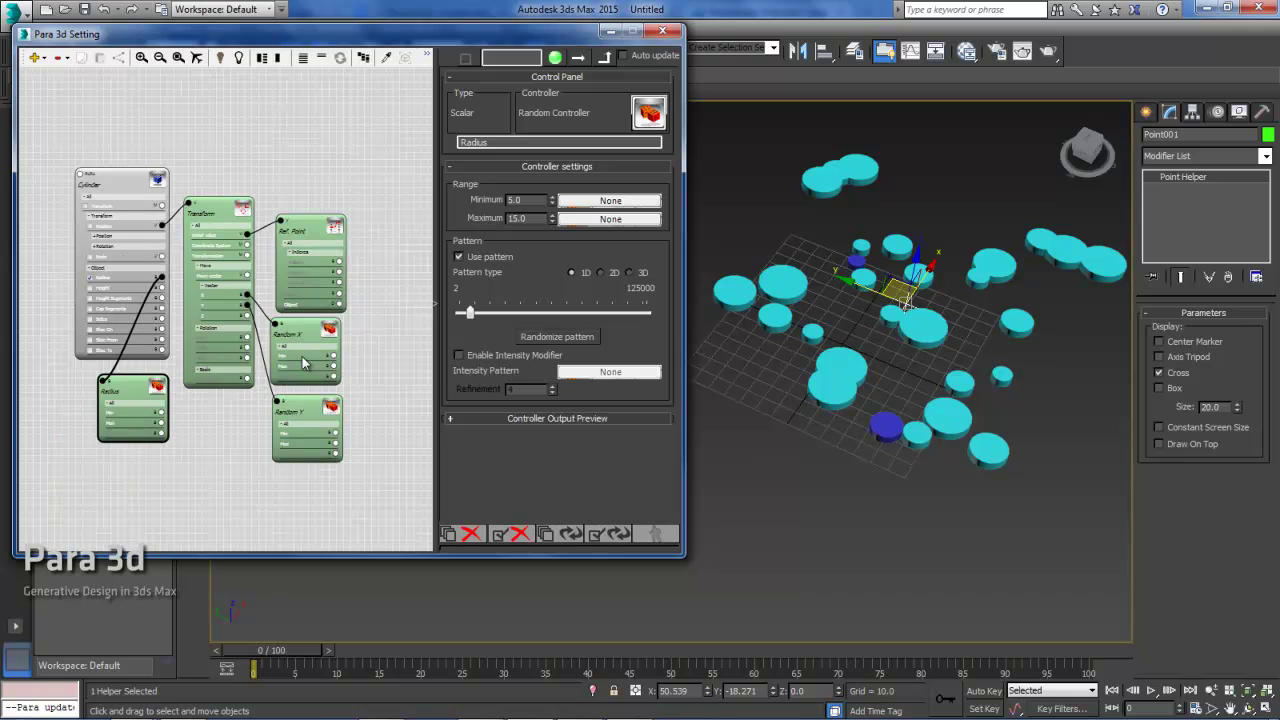
{"action": "scroll", "coordinate": [300, 266], "scroll_direction": "down", "scroll_amount": 2}
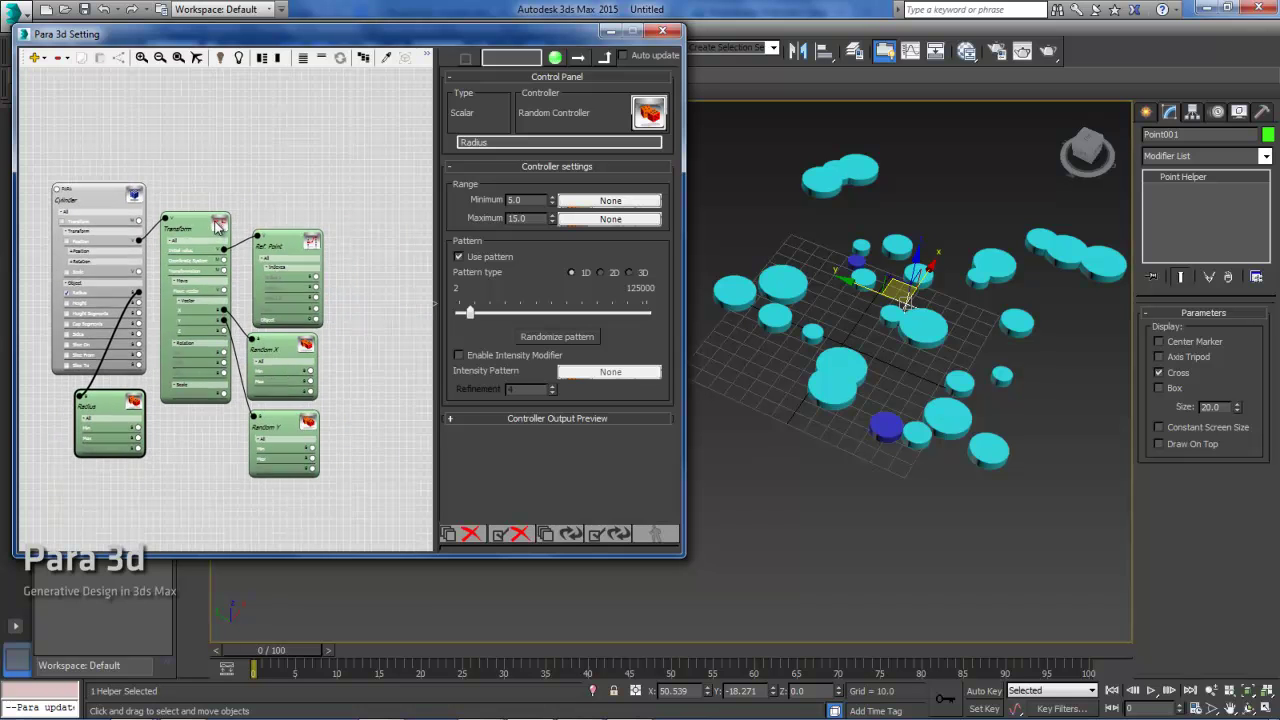
{"action": "left_click", "coordinate": [369, 233]}
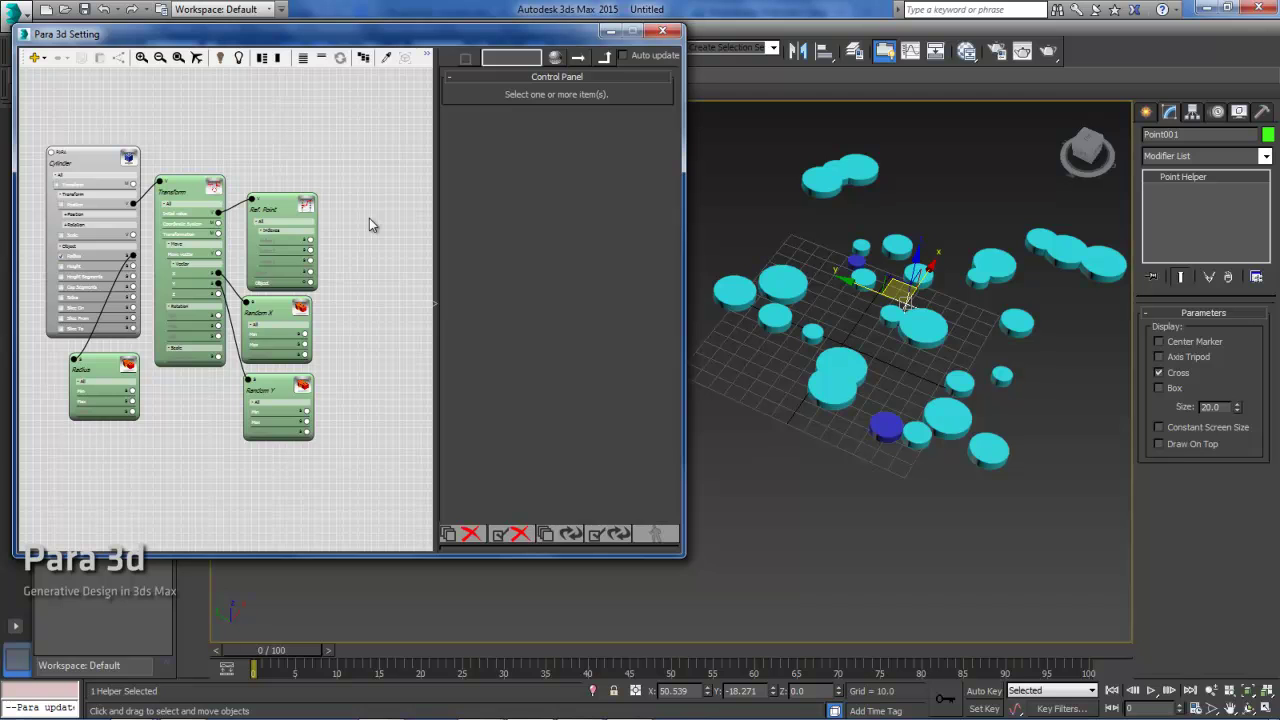
{"action": "double_click", "coordinate": [369, 218]}
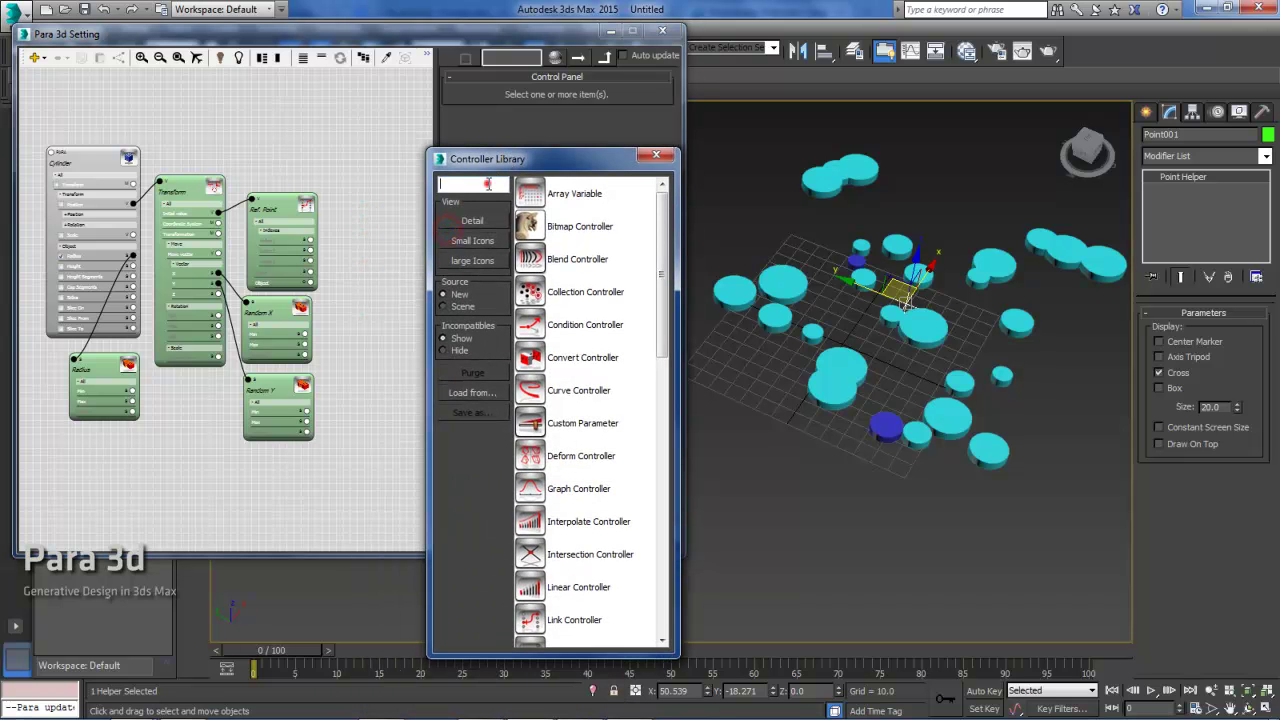
{"action": "type", "text": "pack"}
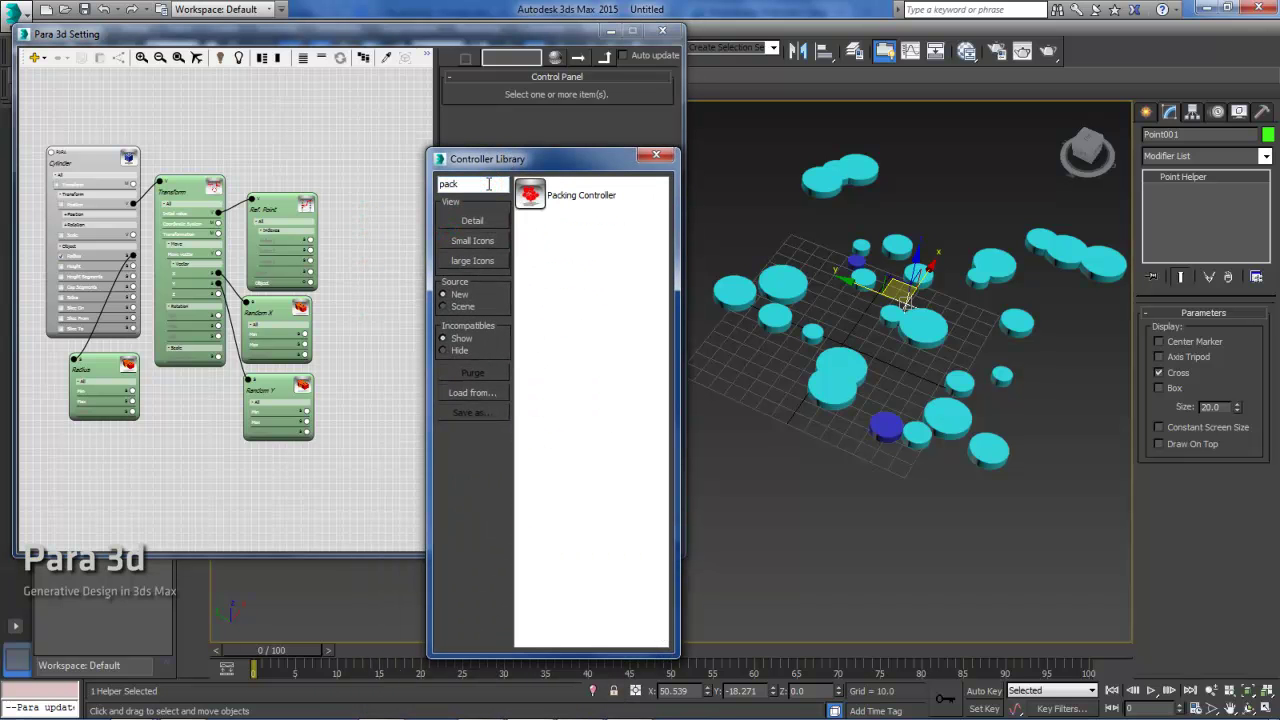
{"action": "left_click_drag", "start_coordinate": [533, 198], "coordinate": [226, 404]}
Step: Place the packing node above Transform and rename it Packing
{"action": "left_click_drag", "start_coordinate": [206, 195], "coordinate": [214, 199]}
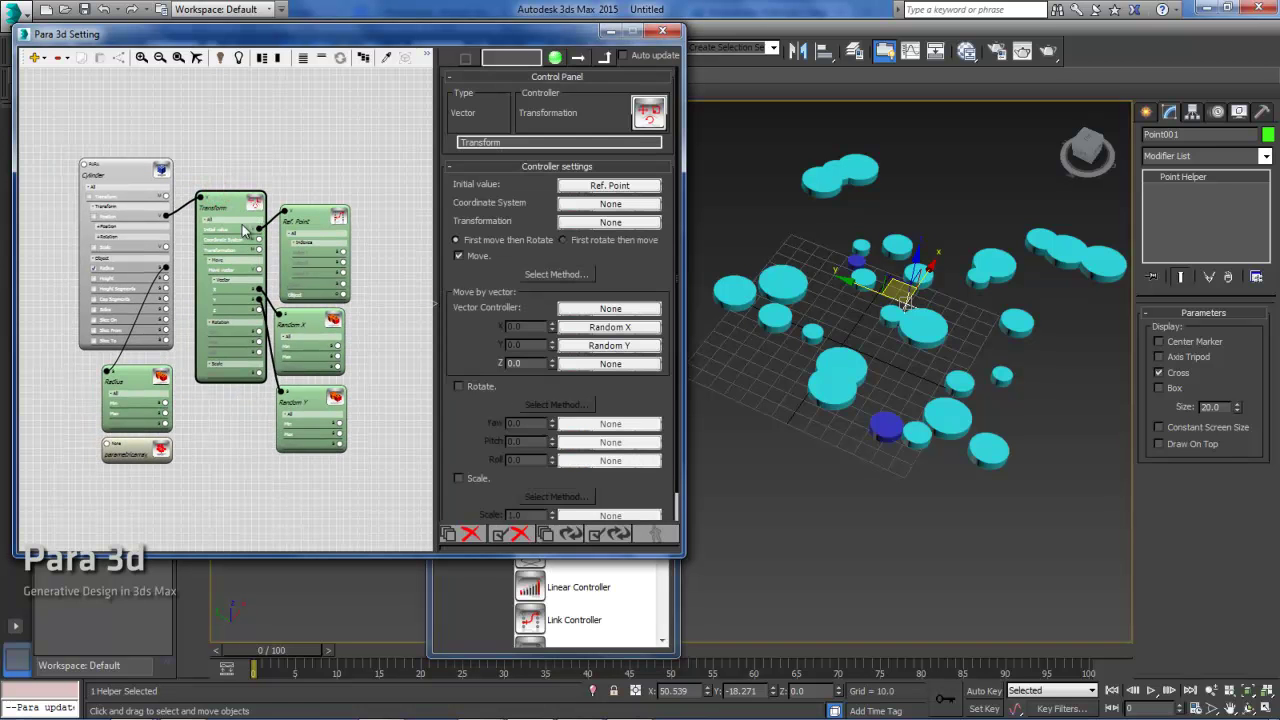
{"action": "left_click_drag", "start_coordinate": [120, 440], "coordinate": [232, 156]}
{"action": "double_click", "coordinate": [635, 144]}
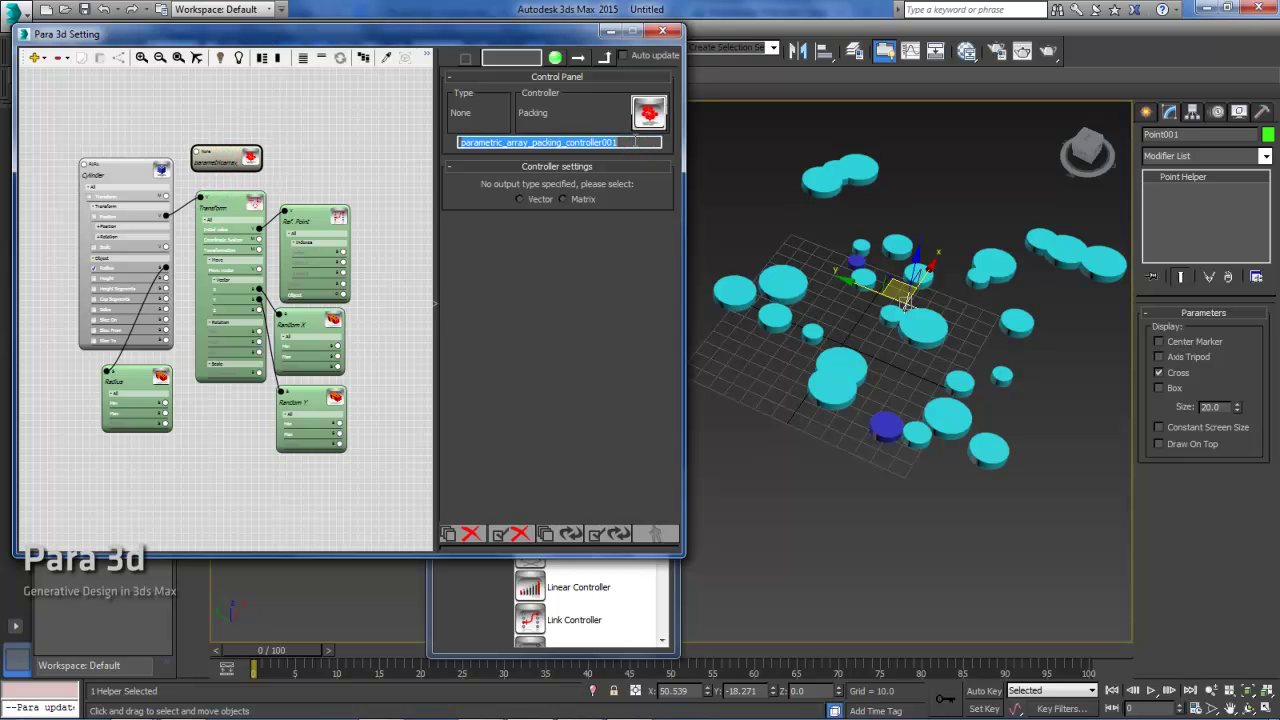
{"action": "type", "text": "Packing"}
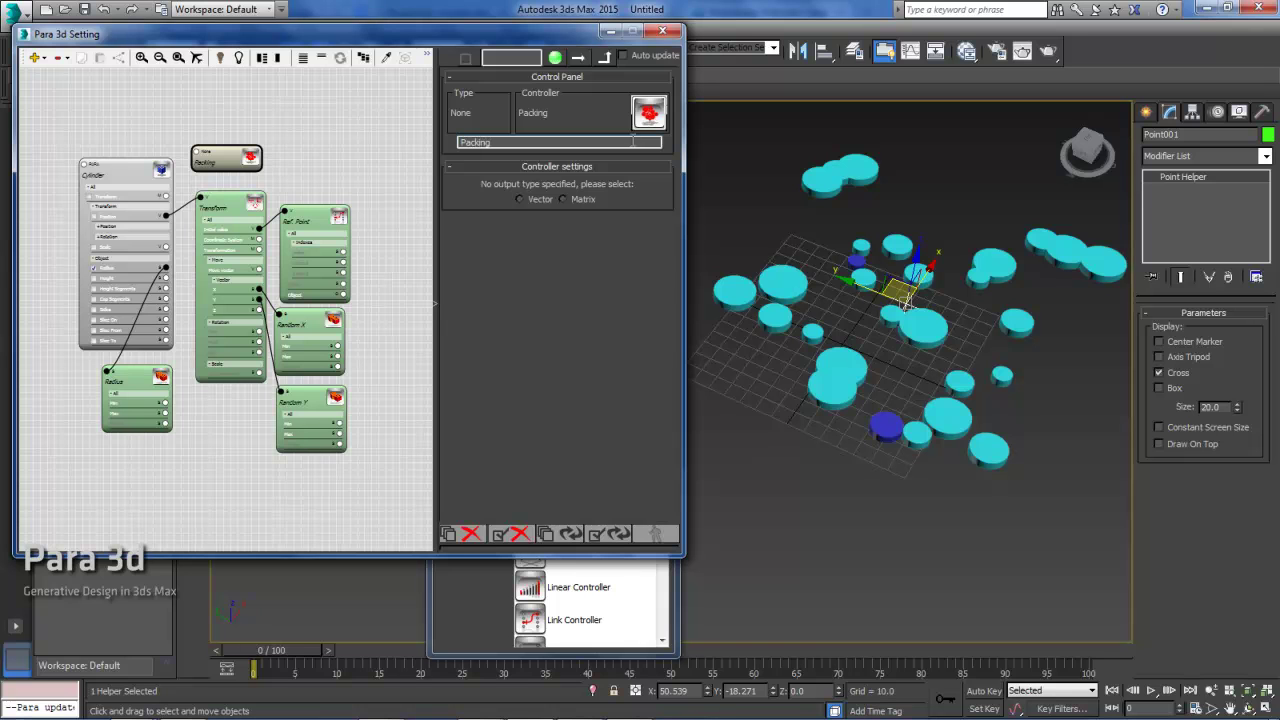
Step: Remove the nodes feeding Transform and rearrange the Packing and Transform nodes
{"action": "left_click", "coordinate": [295, 150]}
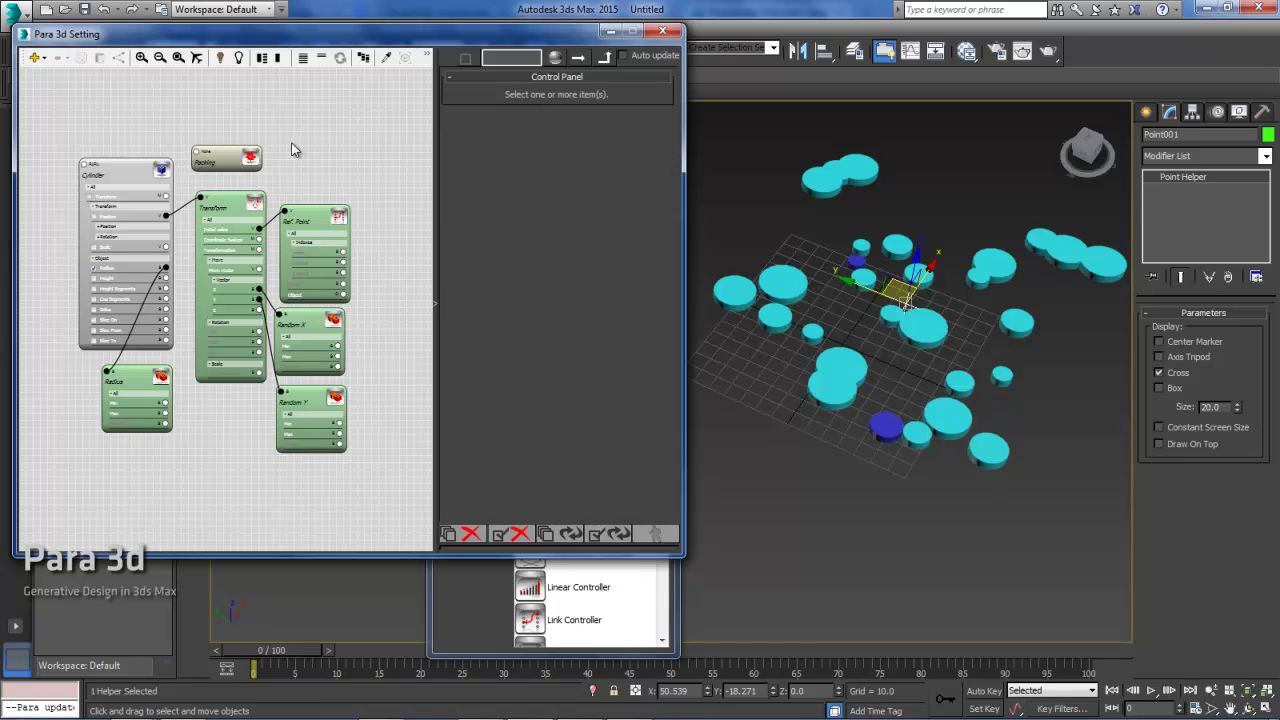
{"action": "left_click", "coordinate": [226, 162]}
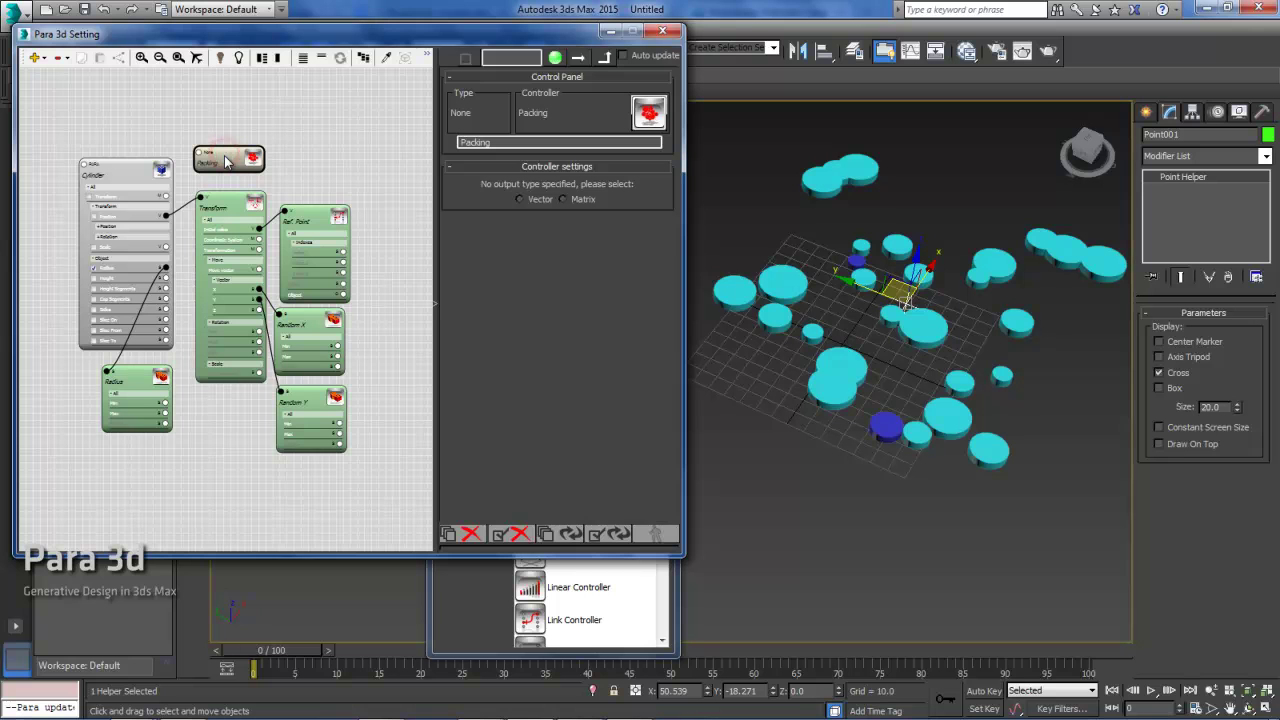
{"action": "left_click", "coordinate": [230, 207]}
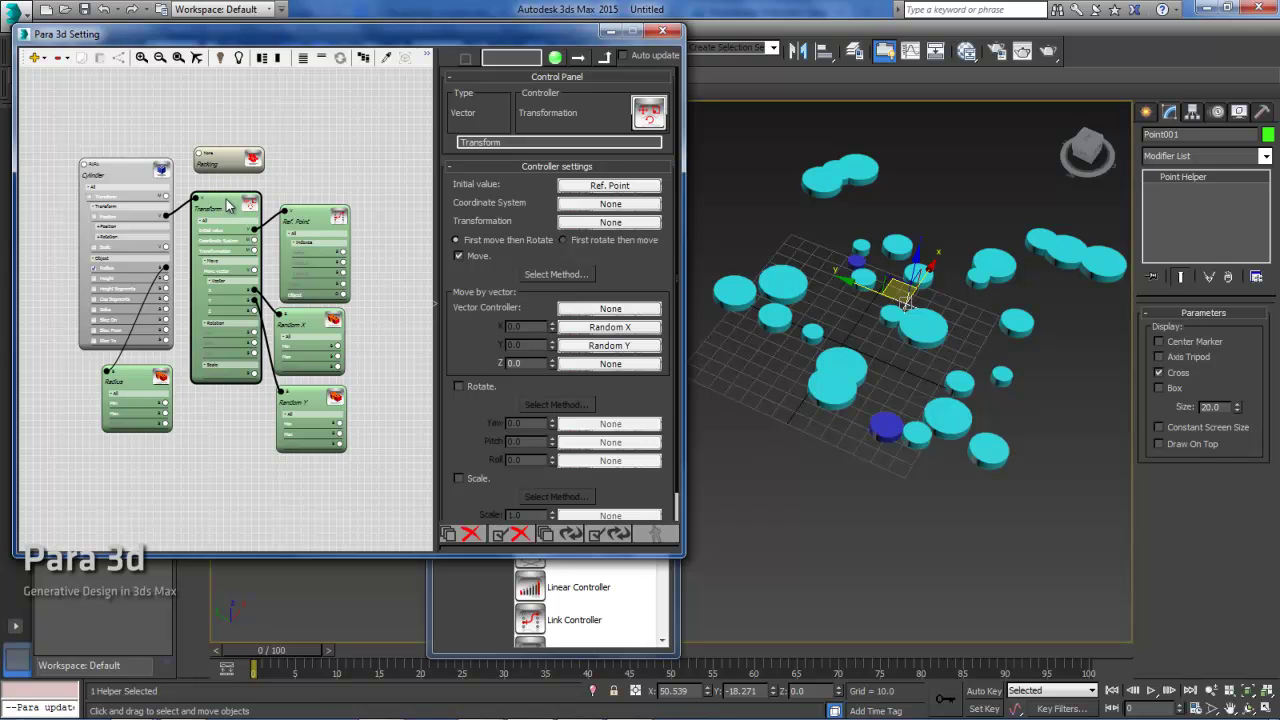
{"action": "key", "text": "Delete"}
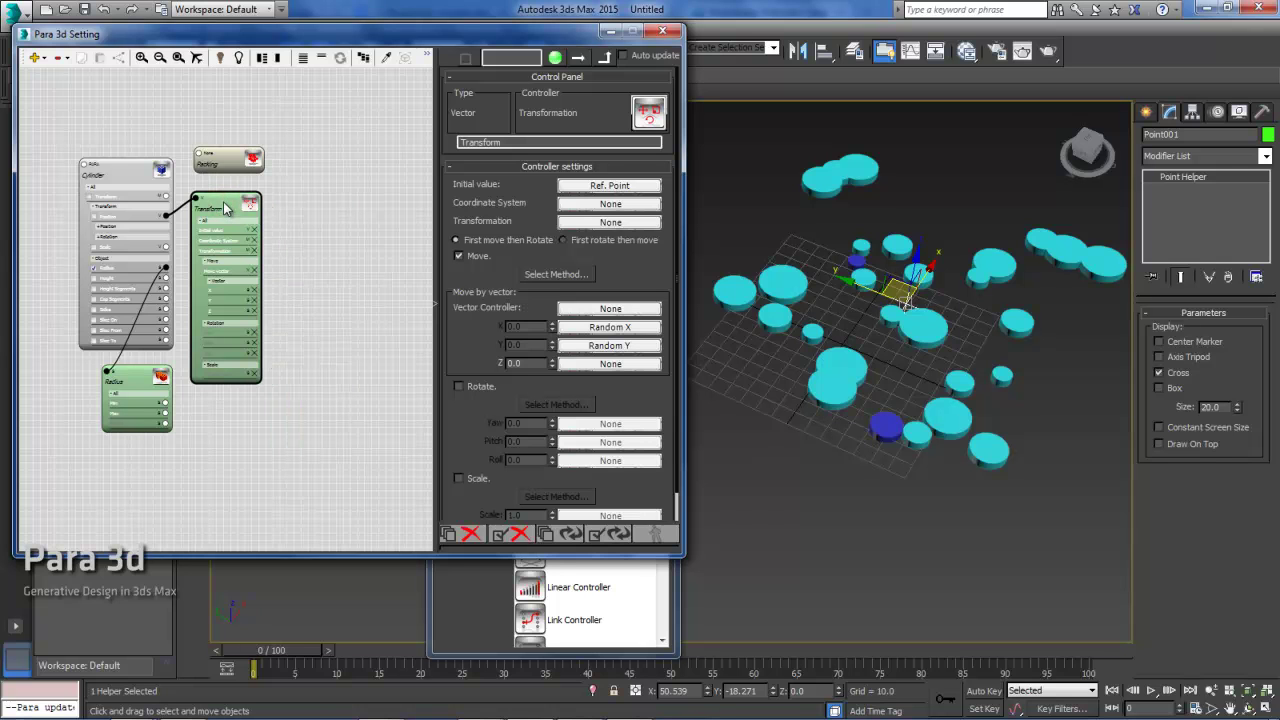
{"action": "left_click_drag", "start_coordinate": [217, 205], "coordinate": [299, 217]}
{"action": "left_click", "coordinate": [227, 160]}
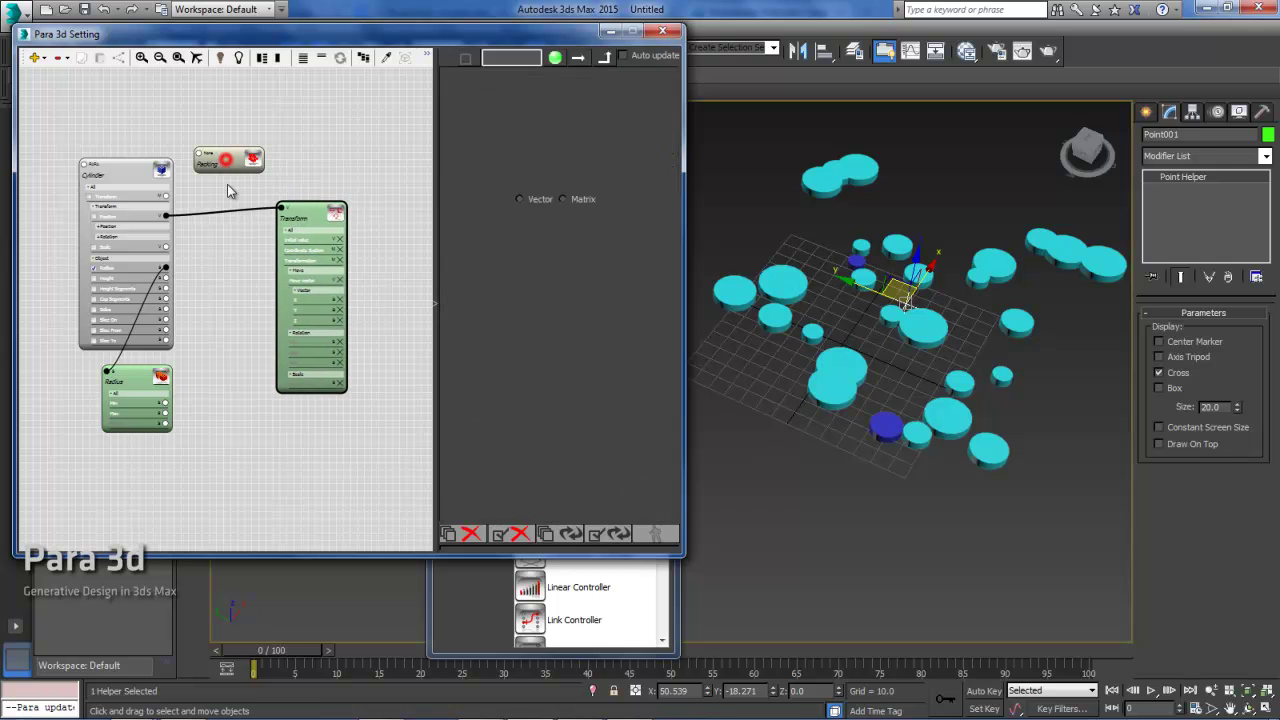
{"action": "left_click_drag", "start_coordinate": [228, 193], "coordinate": [224, 226]}
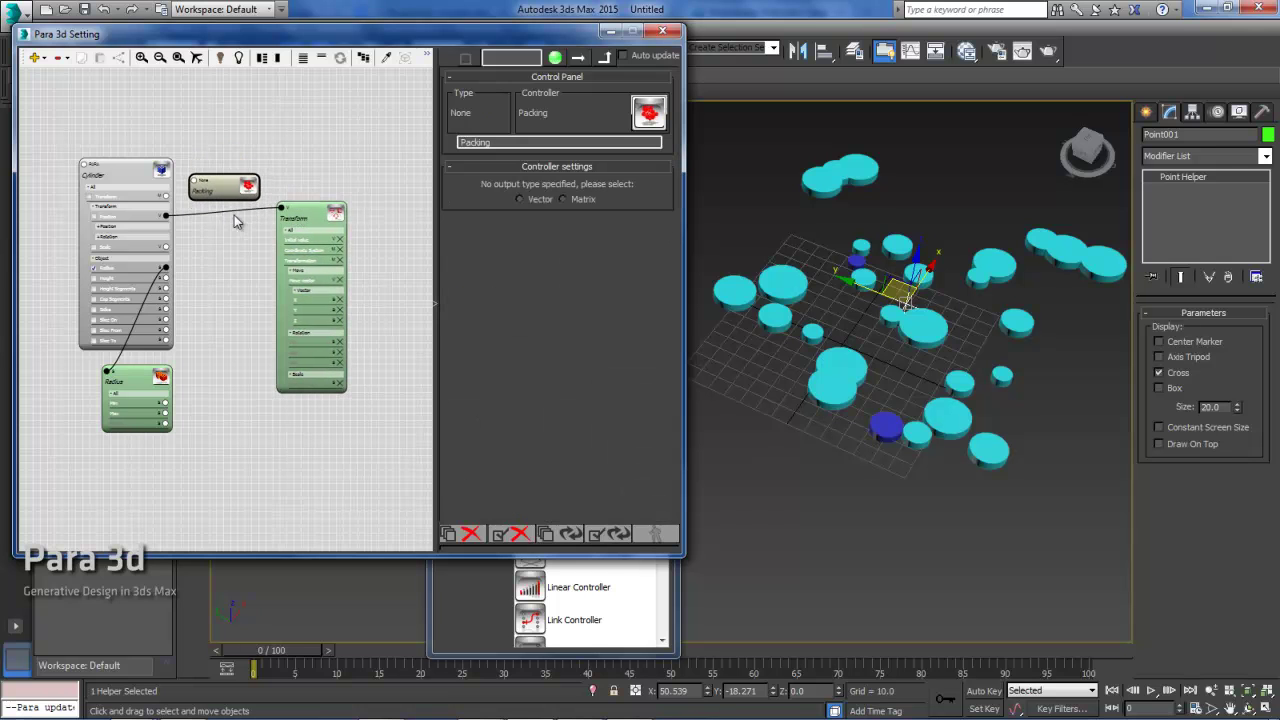
{"action": "left_click", "coordinate": [302, 224]}
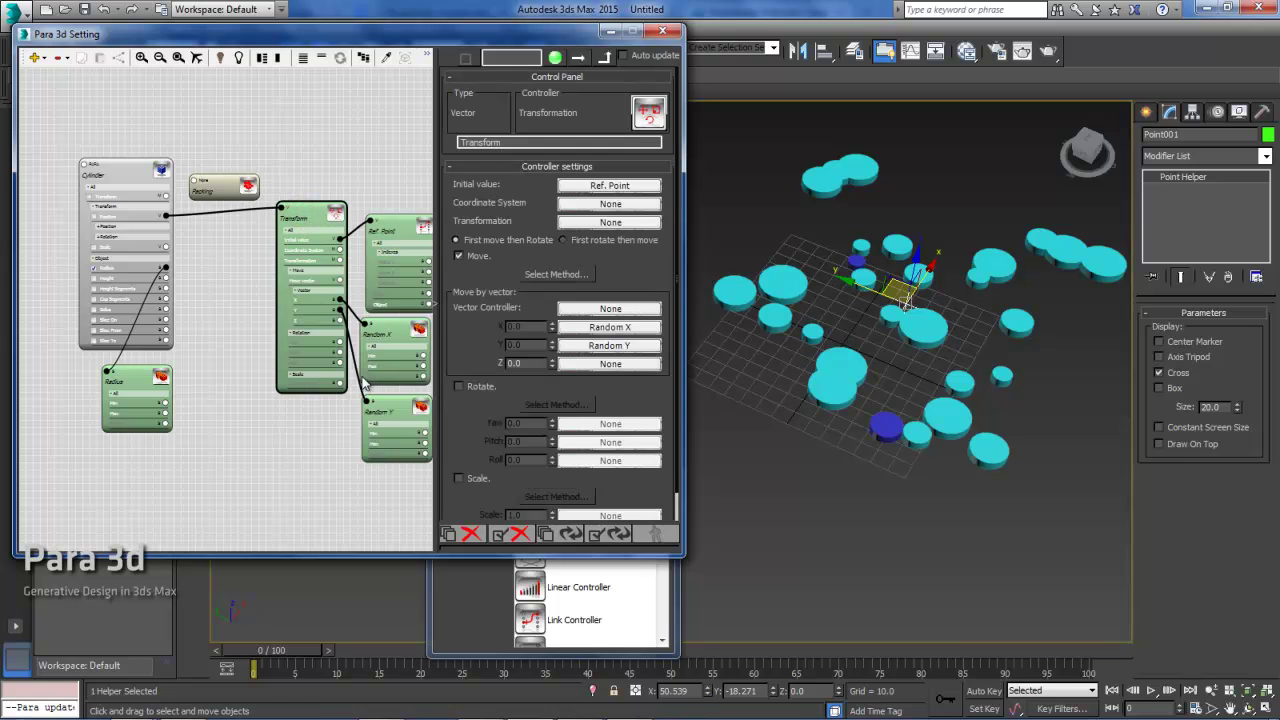
{"action": "left_click_drag", "start_coordinate": [317, 222], "coordinate": [310, 220]}
{"action": "left_click", "coordinate": [215, 190]}
{"action": "scroll", "coordinate": [210, 198], "scroll_direction": "up", "scroll_amount": 2}
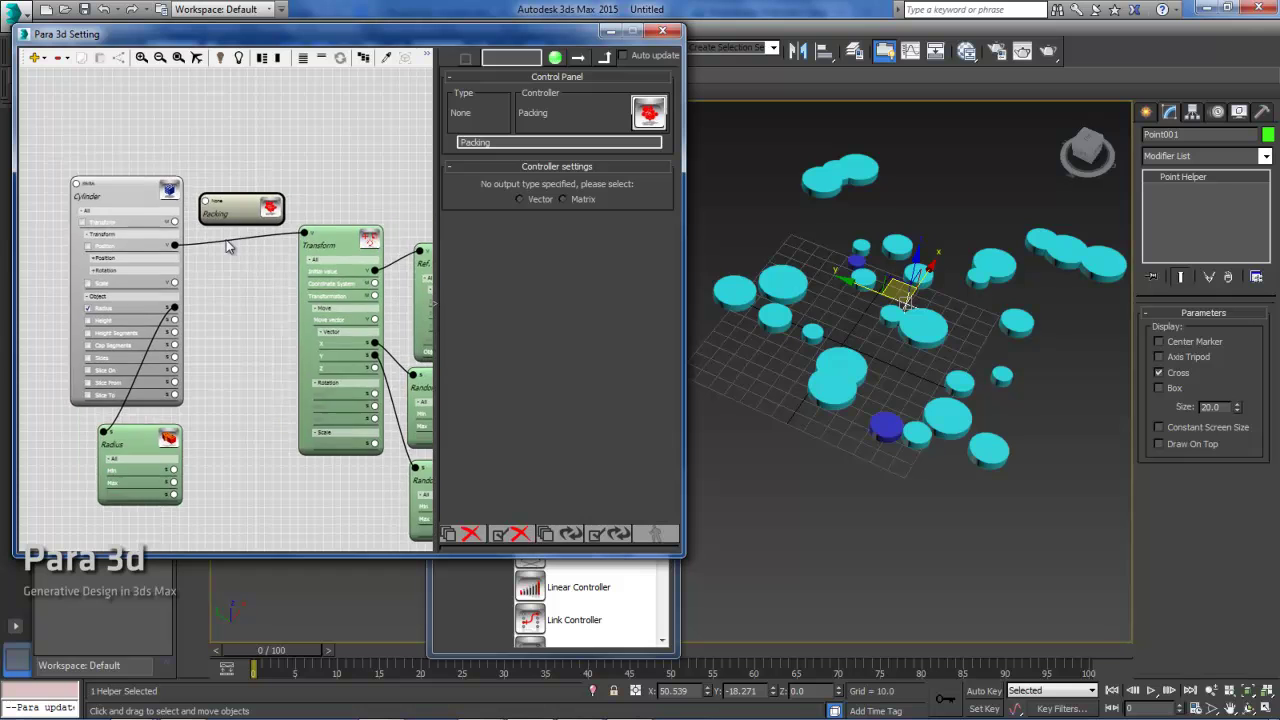
{"action": "scroll", "coordinate": [206, 206], "scroll_direction": "up", "scroll_amount": 2}
Step: Wire Packing's output into the Cylinder node's Position input
{"action": "left_click_drag", "start_coordinate": [206, 204], "coordinate": [163, 272]}
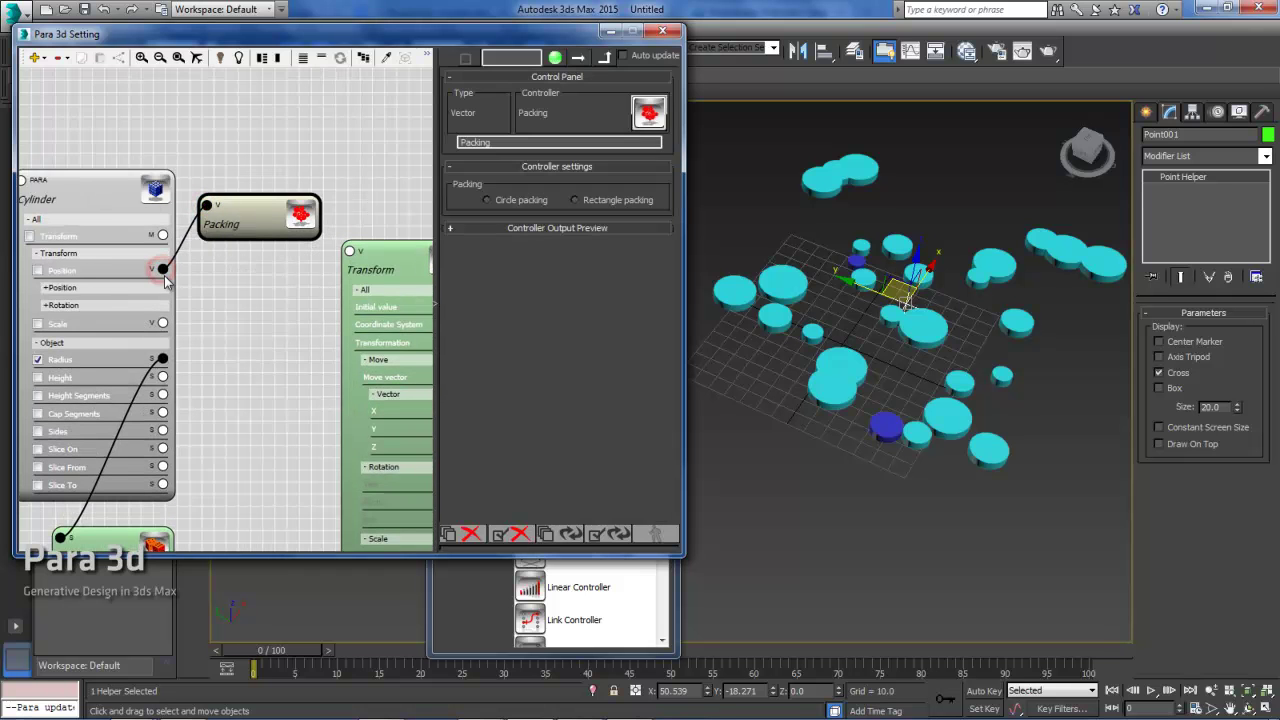
{"action": "left_click_drag", "start_coordinate": [251, 210], "coordinate": [246, 244]}
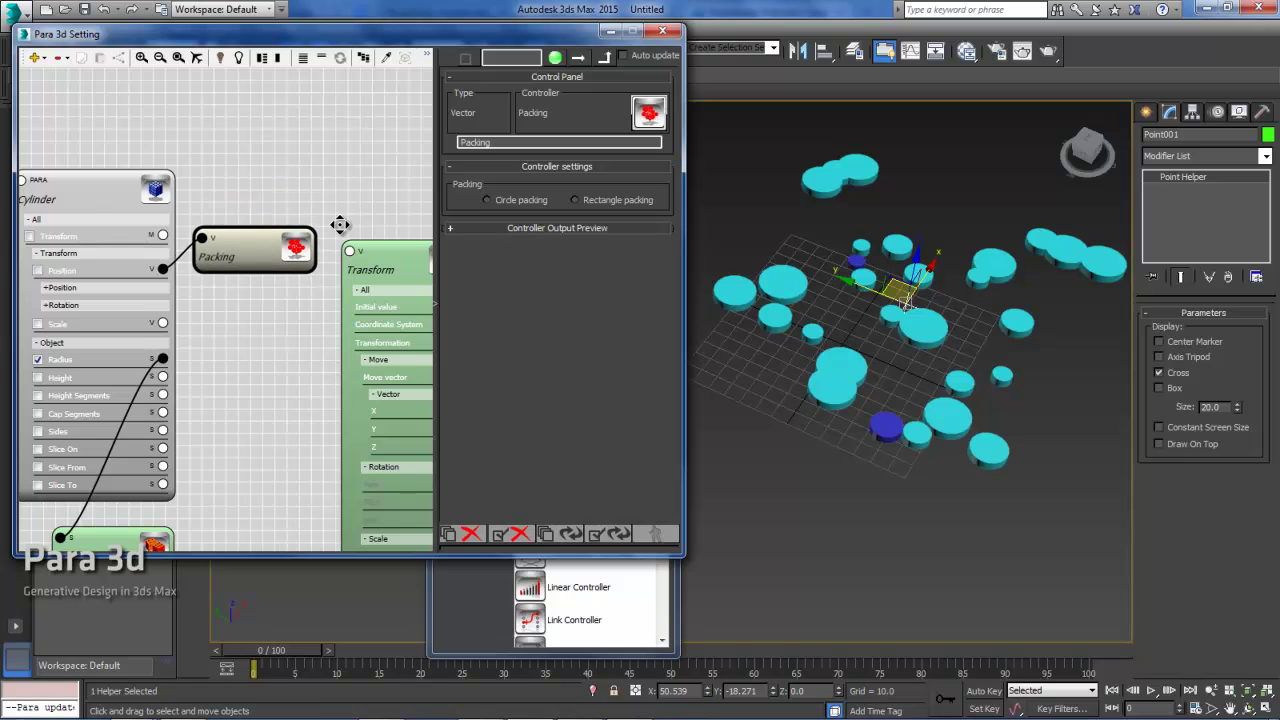
{"action": "middle_click_drag", "start_coordinate": [361, 271], "coordinate": [318, 240]}
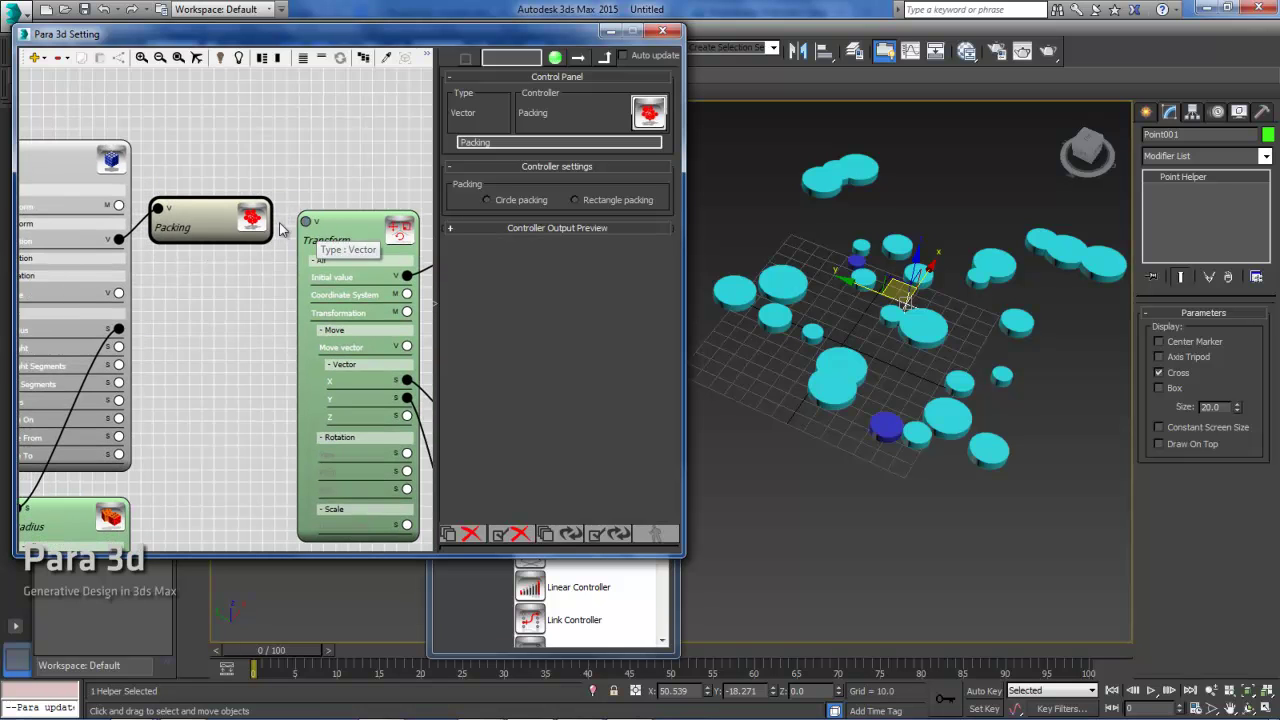
{"action": "middle_click_drag", "start_coordinate": [230, 170], "coordinate": [240, 158]}
Step: Set the Packing controller to circle packing, keeping the Simple packing algorithm
{"action": "left_click_drag", "start_coordinate": [221, 211], "coordinate": [224, 204]}
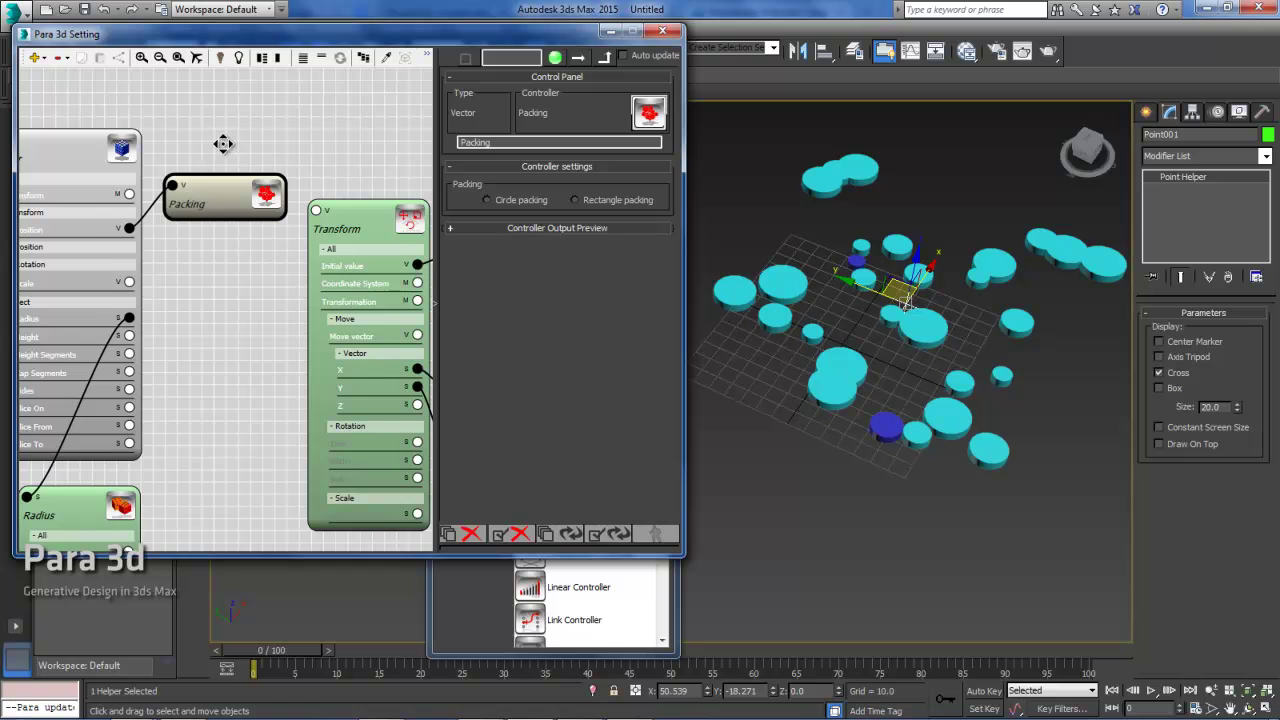
{"action": "scroll", "coordinate": [224, 168], "scroll_direction": "down", "scroll_amount": 4}
{"action": "scroll", "coordinate": [200, 205], "scroll_direction": "up", "scroll_amount": 3}
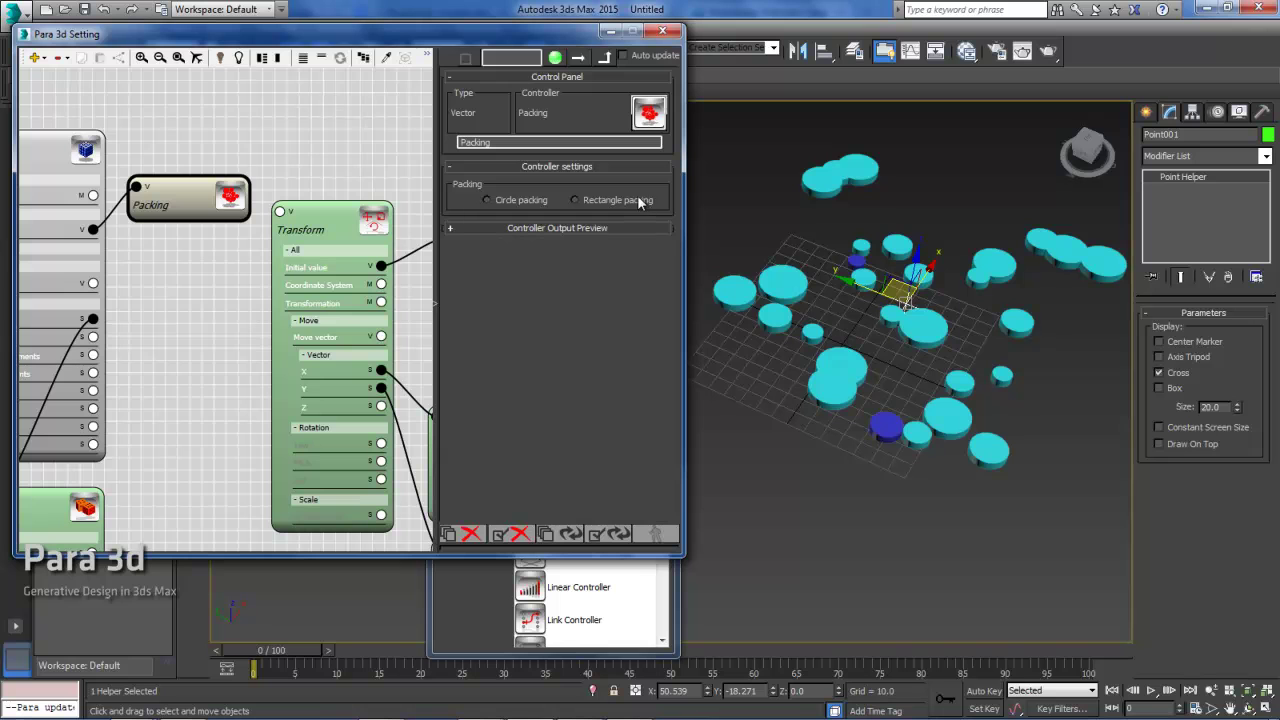
{"action": "left_click", "coordinate": [486, 199]}
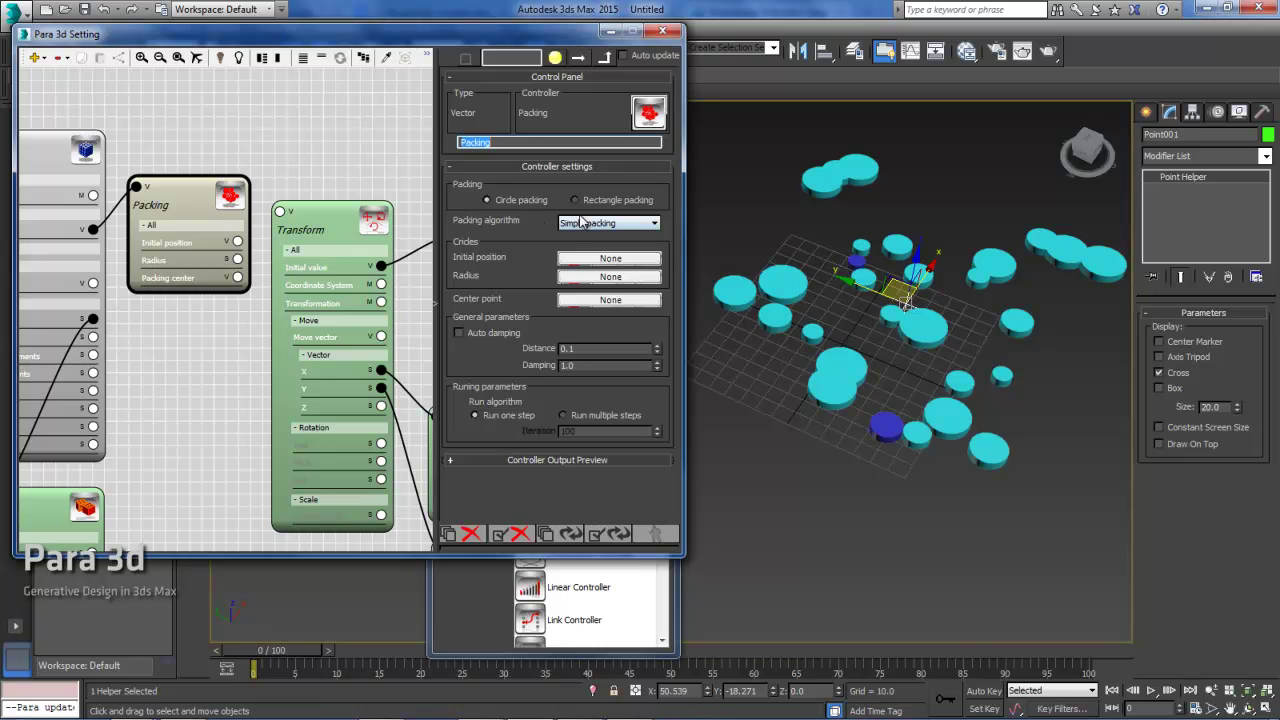
{"action": "left_click", "coordinate": [593, 224]}
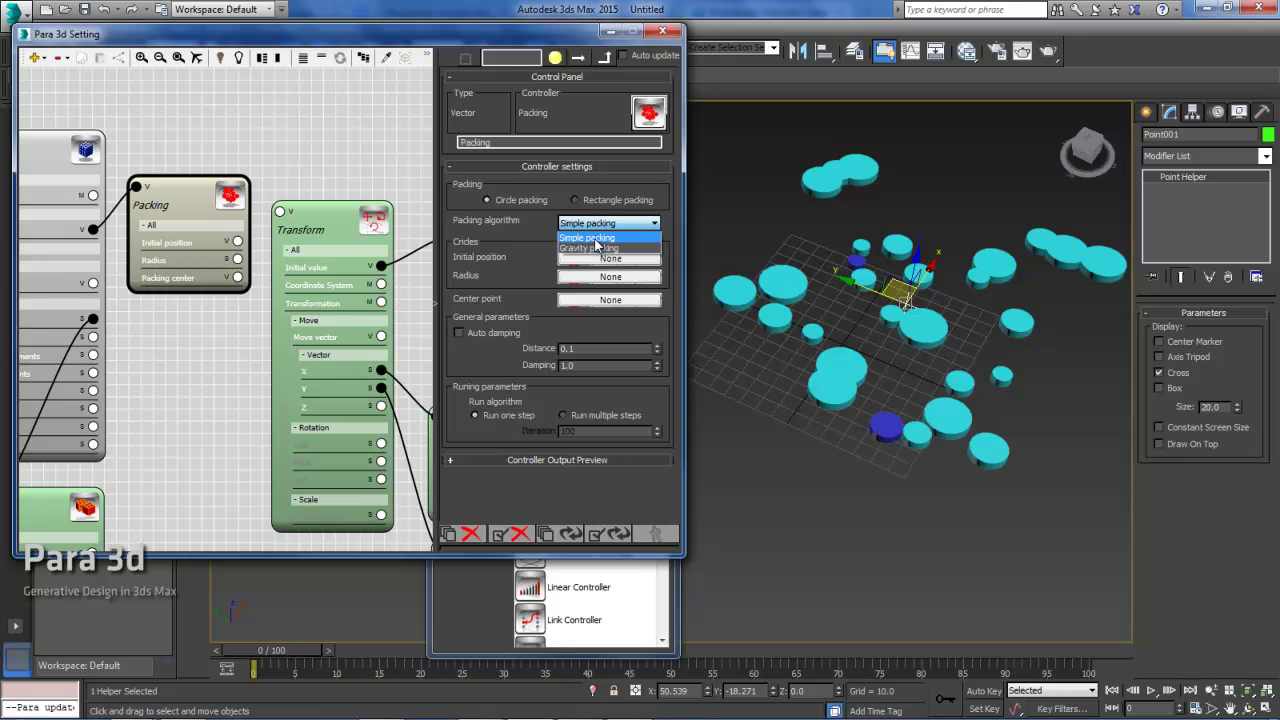
{"action": "left_click", "coordinate": [603, 249]}
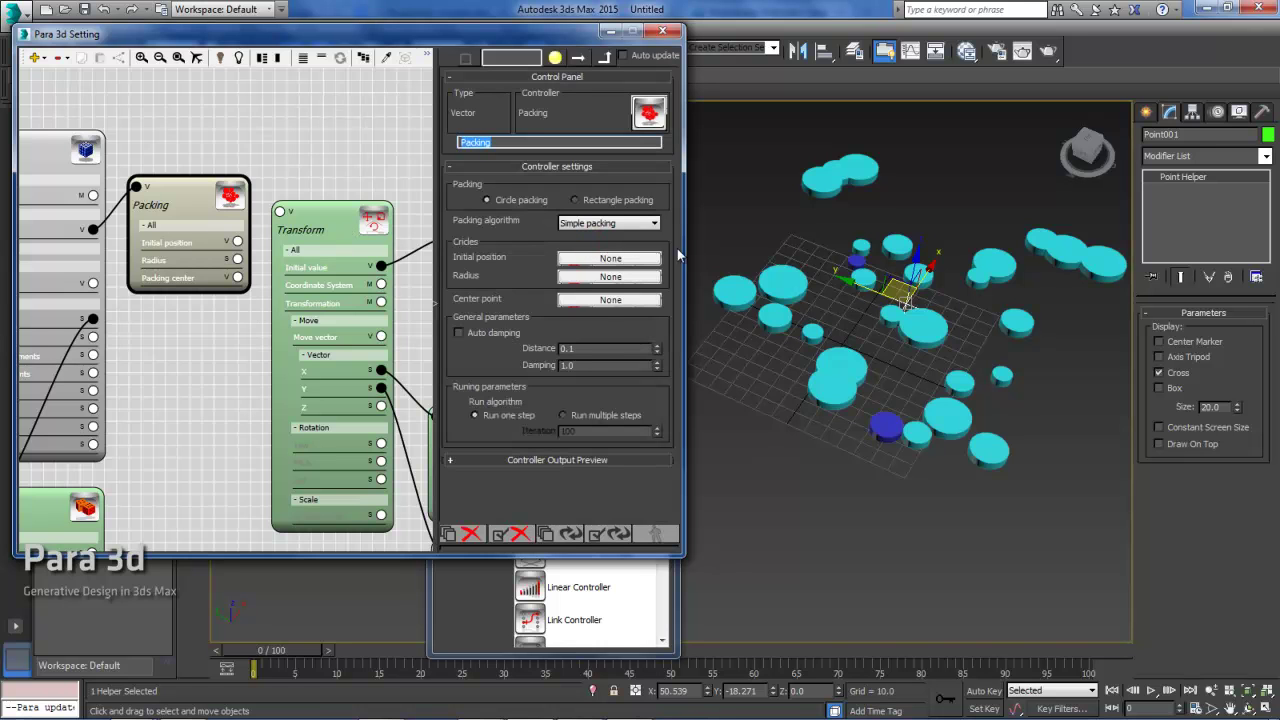
{"action": "left_click", "coordinate": [619, 226]}
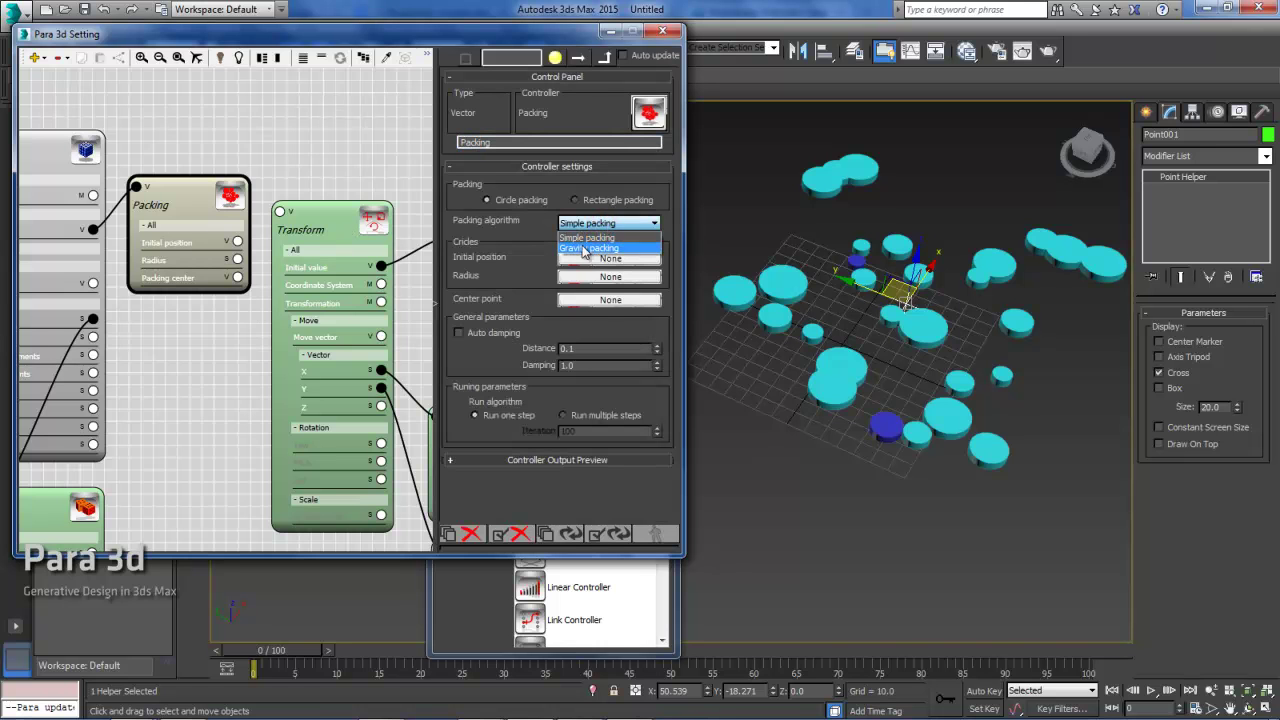
{"action": "left_click", "coordinate": [587, 238]}
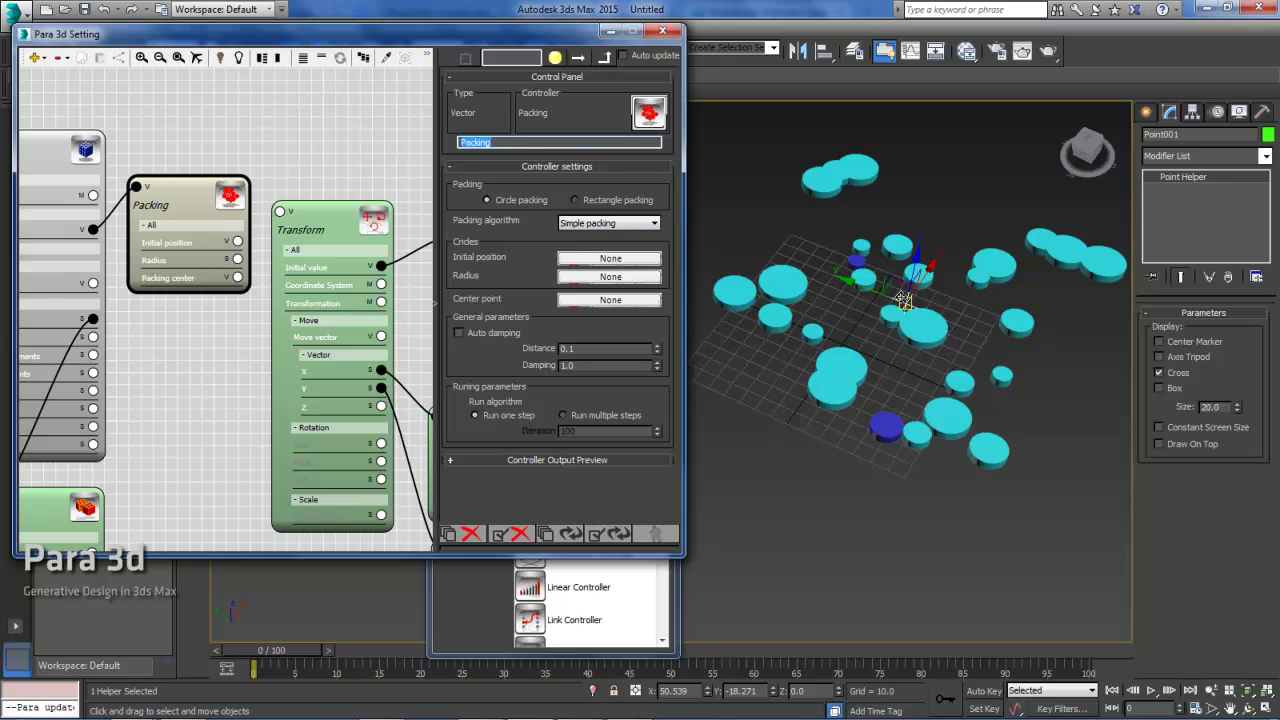
{"action": "left_click", "coordinate": [902, 305]}
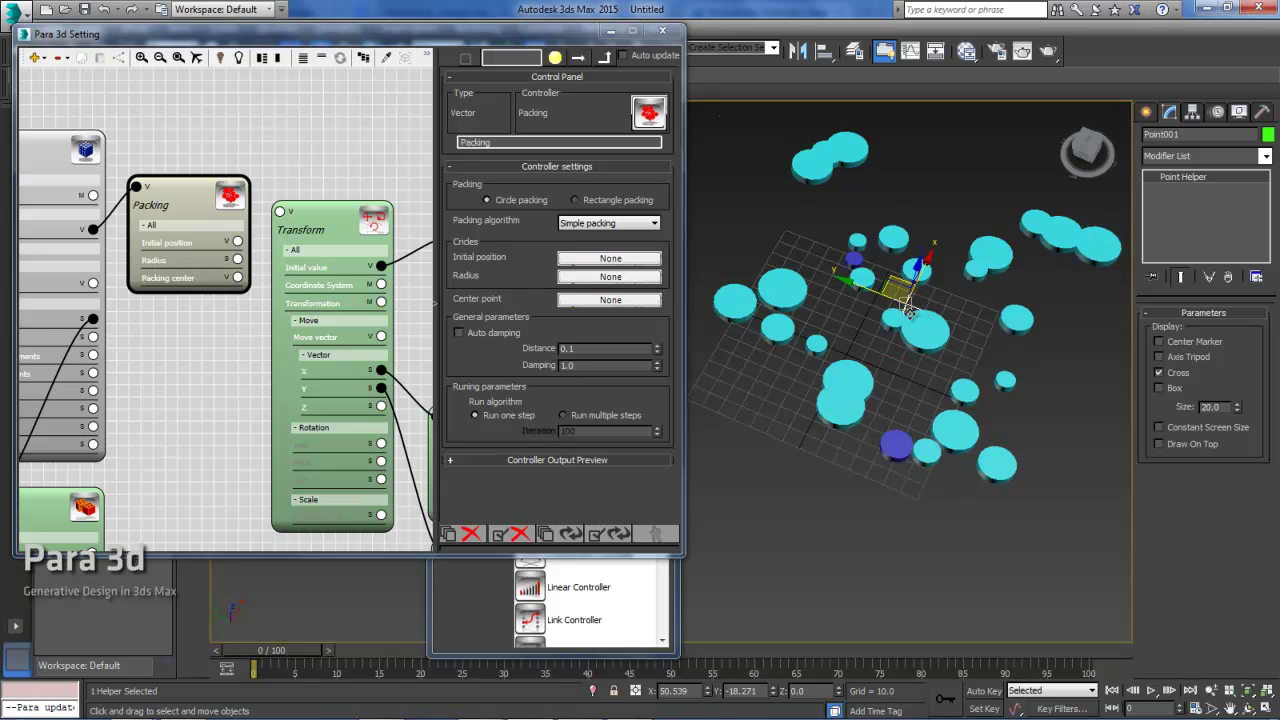
{"action": "middle_click_drag", "start_coordinate": [928, 310], "coordinate": [1040, 204], "text": "alt"}
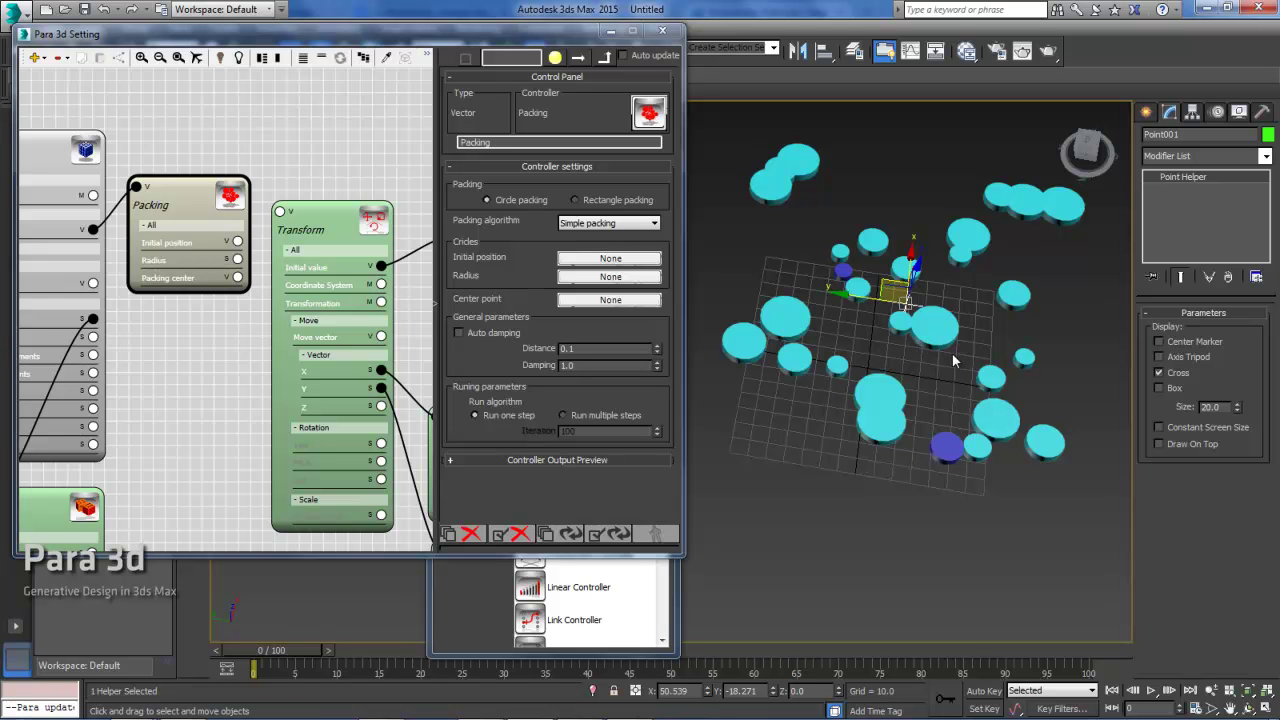
{"action": "middle_click_drag", "start_coordinate": [952, 353], "coordinate": [900, 350], "text": "alt"}
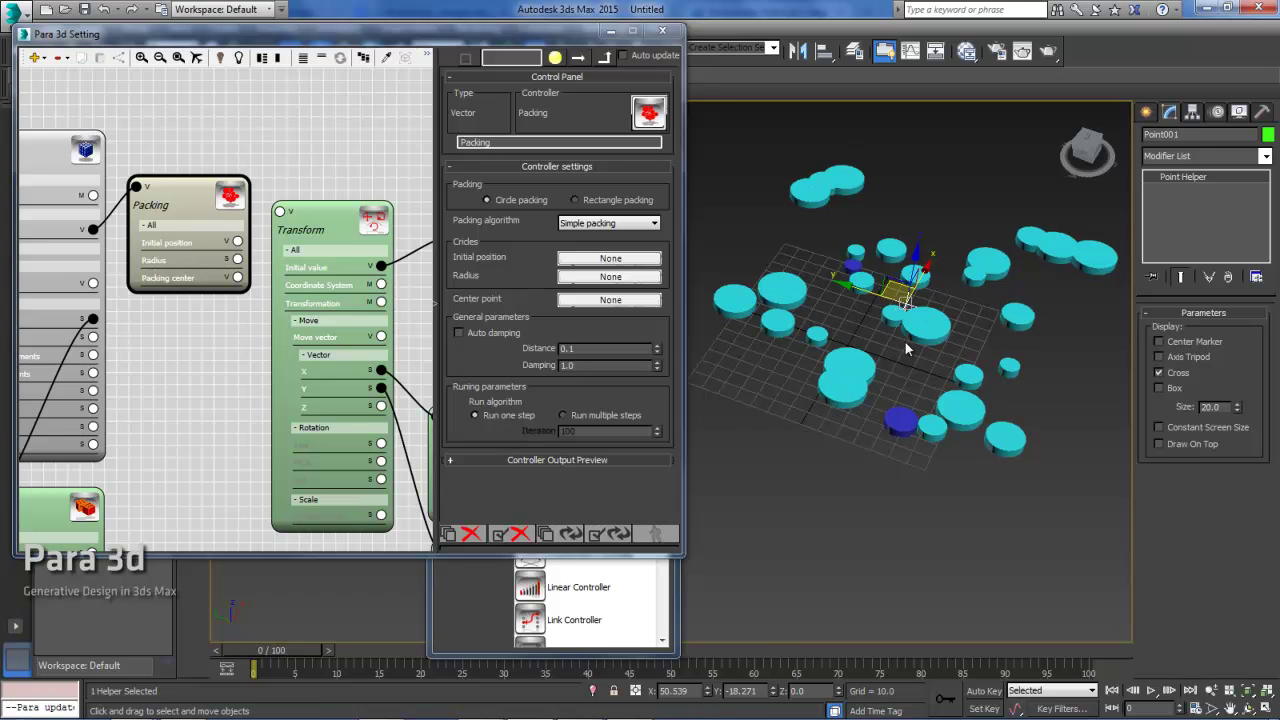
{"action": "left_click", "coordinate": [612, 224]}
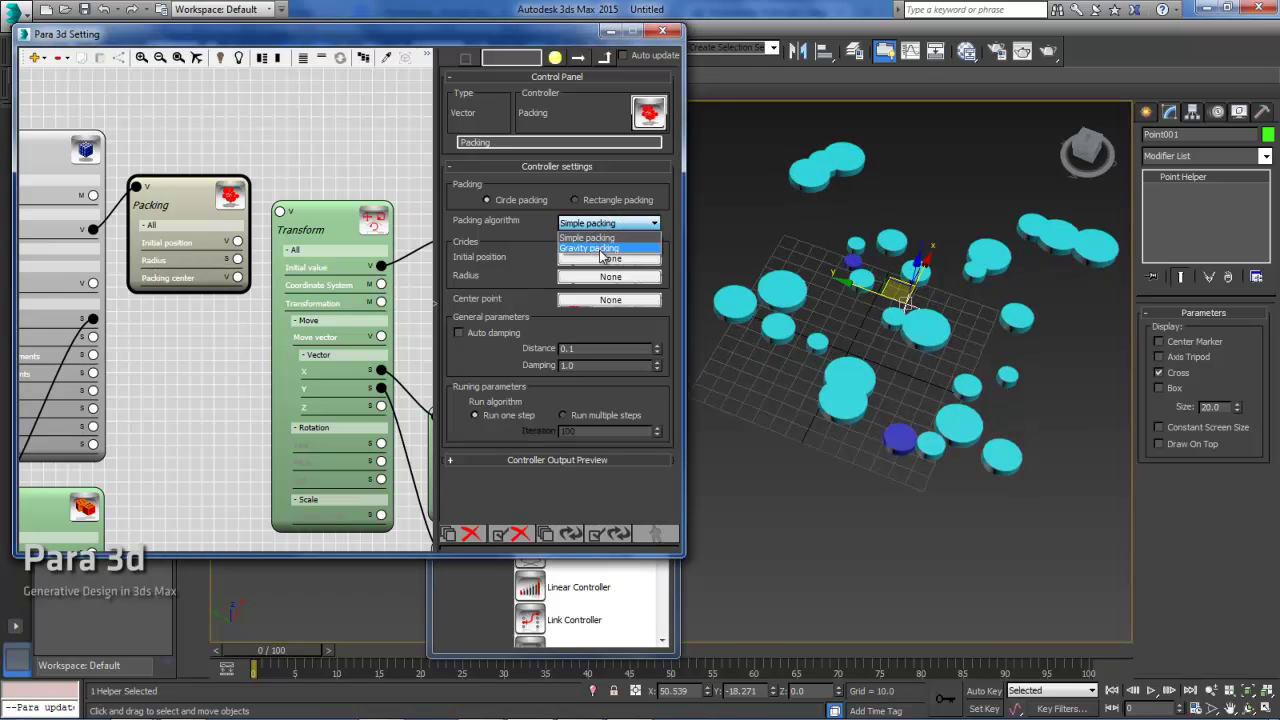
{"action": "left_click", "coordinate": [596, 248]}
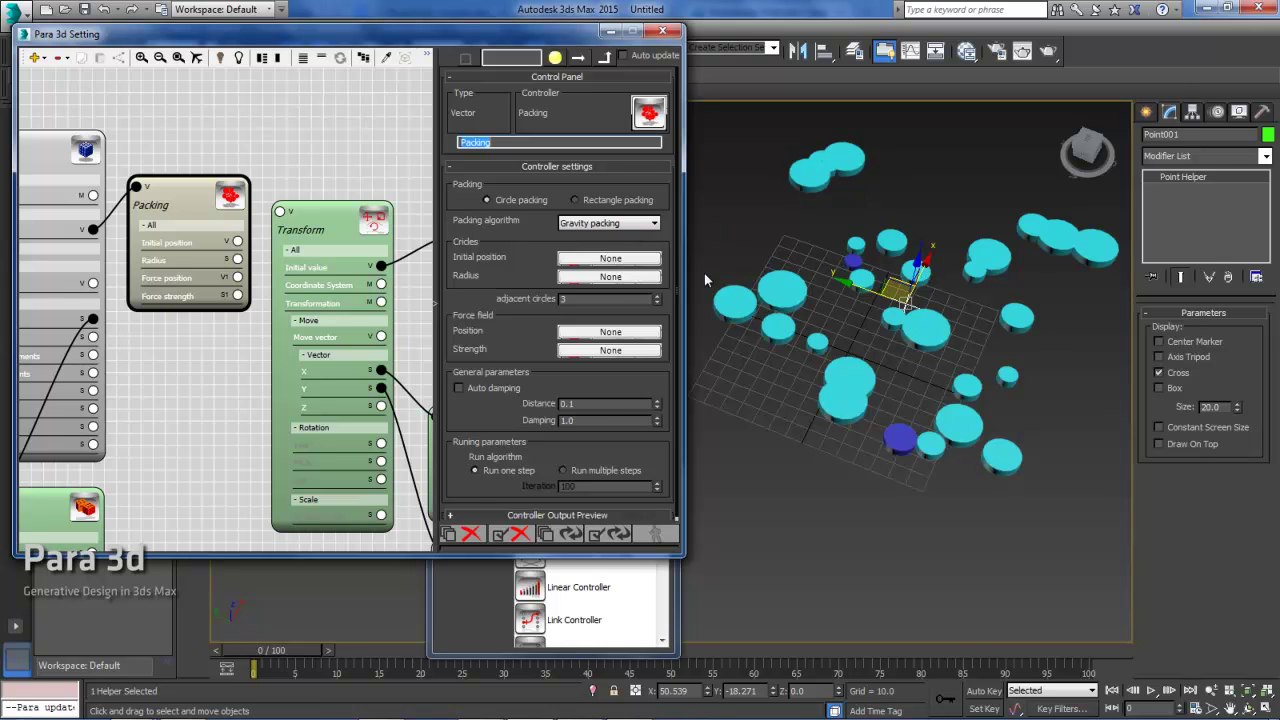
{"action": "left_click", "coordinate": [638, 224]}
{"action": "left_click", "coordinate": [598, 242]}
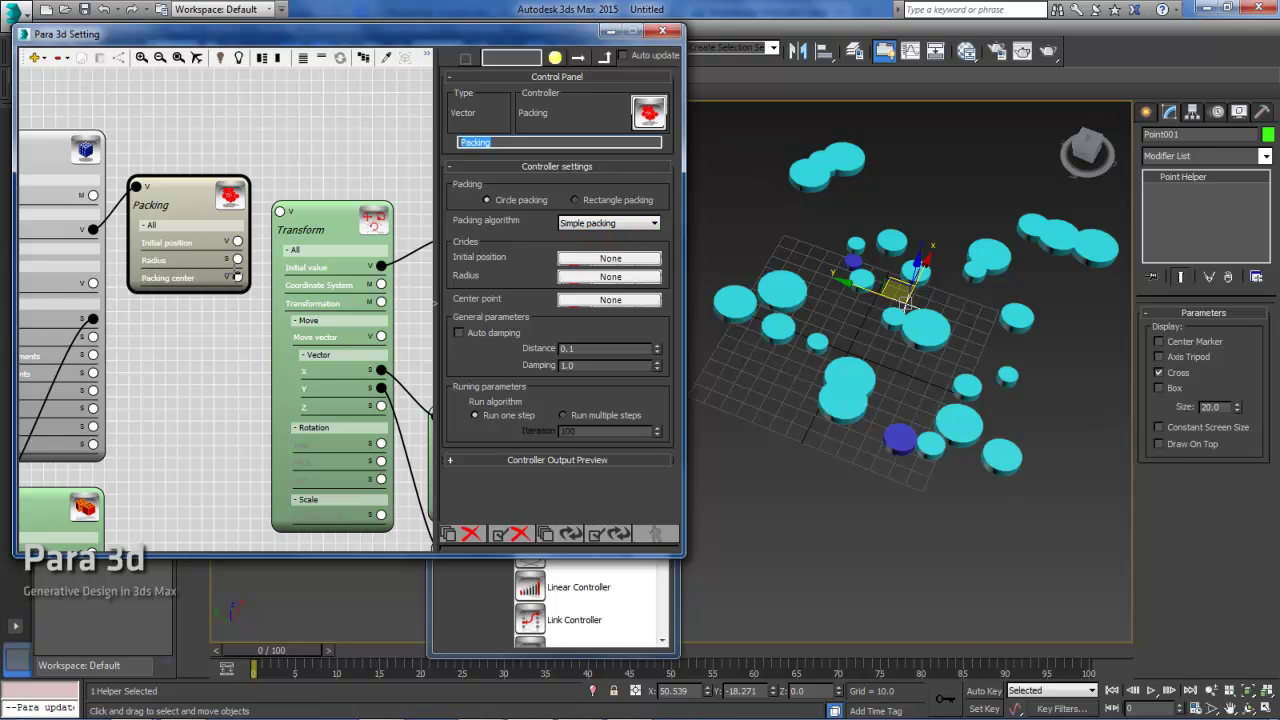
Step: Wire Transform into Packing's Initial position, then pull a new controller from Packing's Radius input
{"action": "left_click_drag", "start_coordinate": [181, 217], "coordinate": [199, 174]}
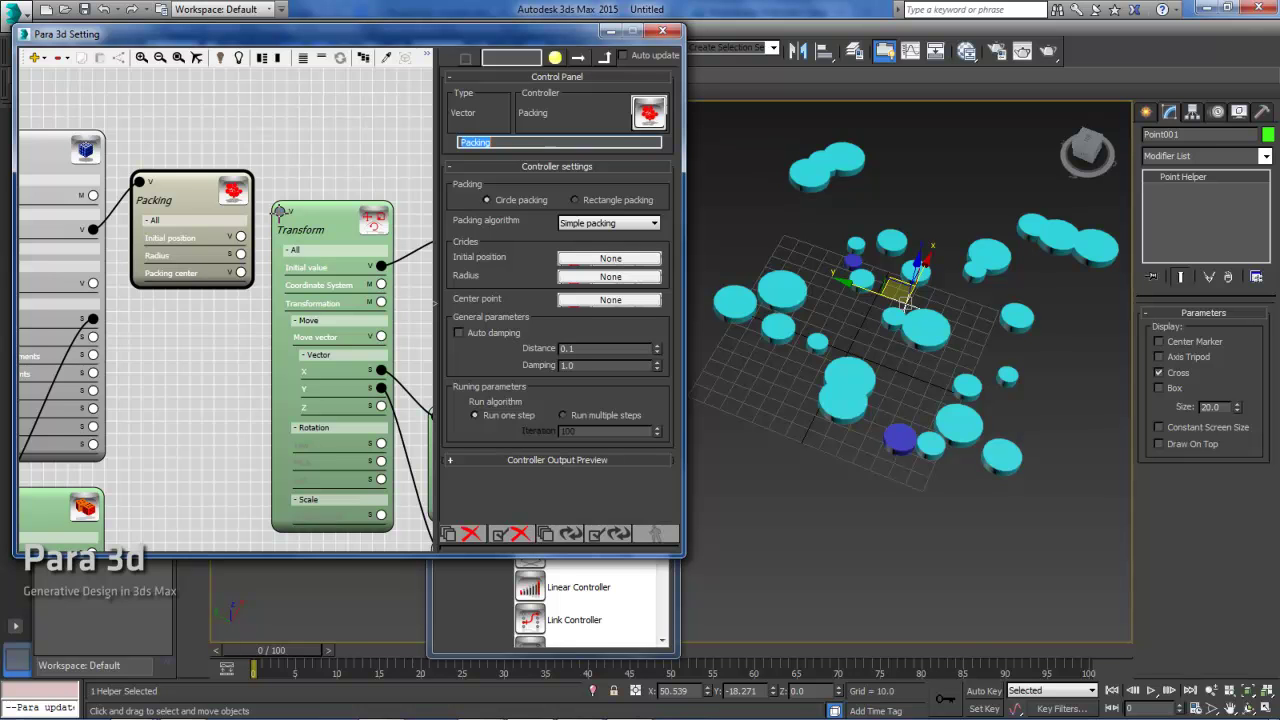
{"action": "left_click_drag", "start_coordinate": [279, 211], "coordinate": [241, 236]}
{"action": "left_click_drag", "start_coordinate": [241, 236], "coordinate": [241, 236]}
{"action": "left_click_drag", "start_coordinate": [328, 228], "coordinate": [336, 223]}
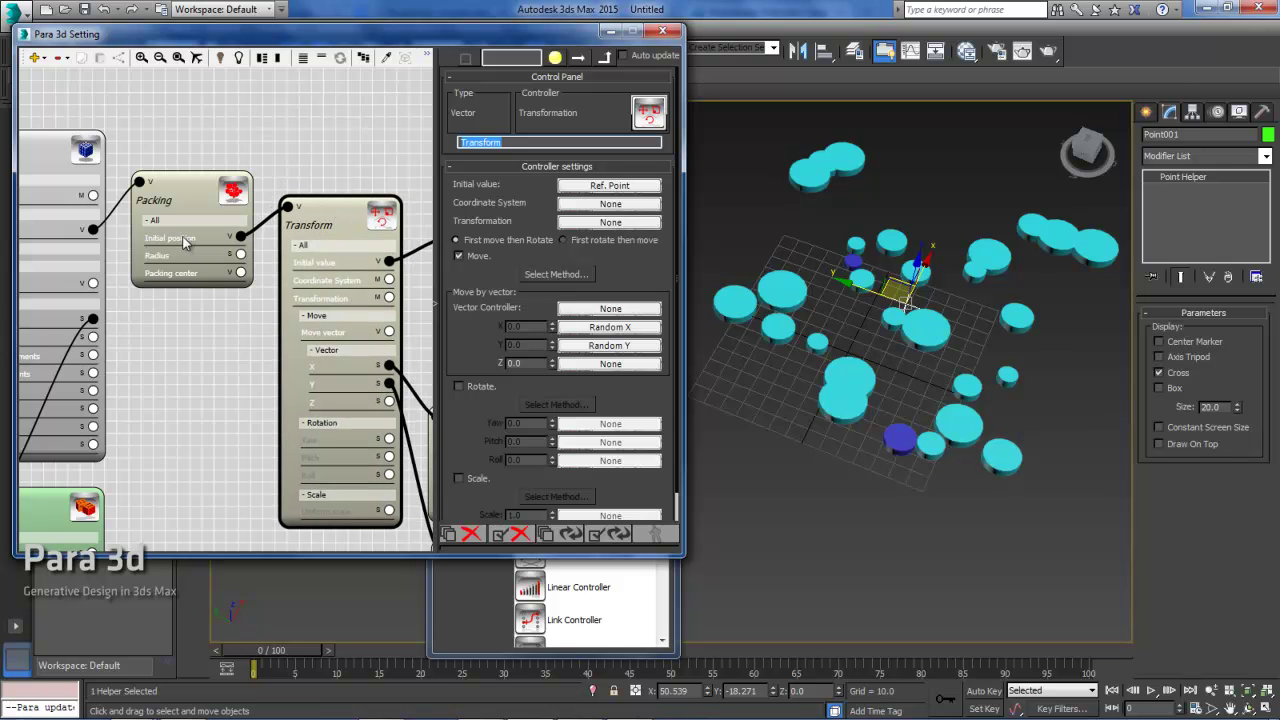
{"action": "left_click_drag", "start_coordinate": [192, 188], "coordinate": [184, 177]}
{"action": "left_click_drag", "start_coordinate": [232, 236], "coordinate": [206, 362]}
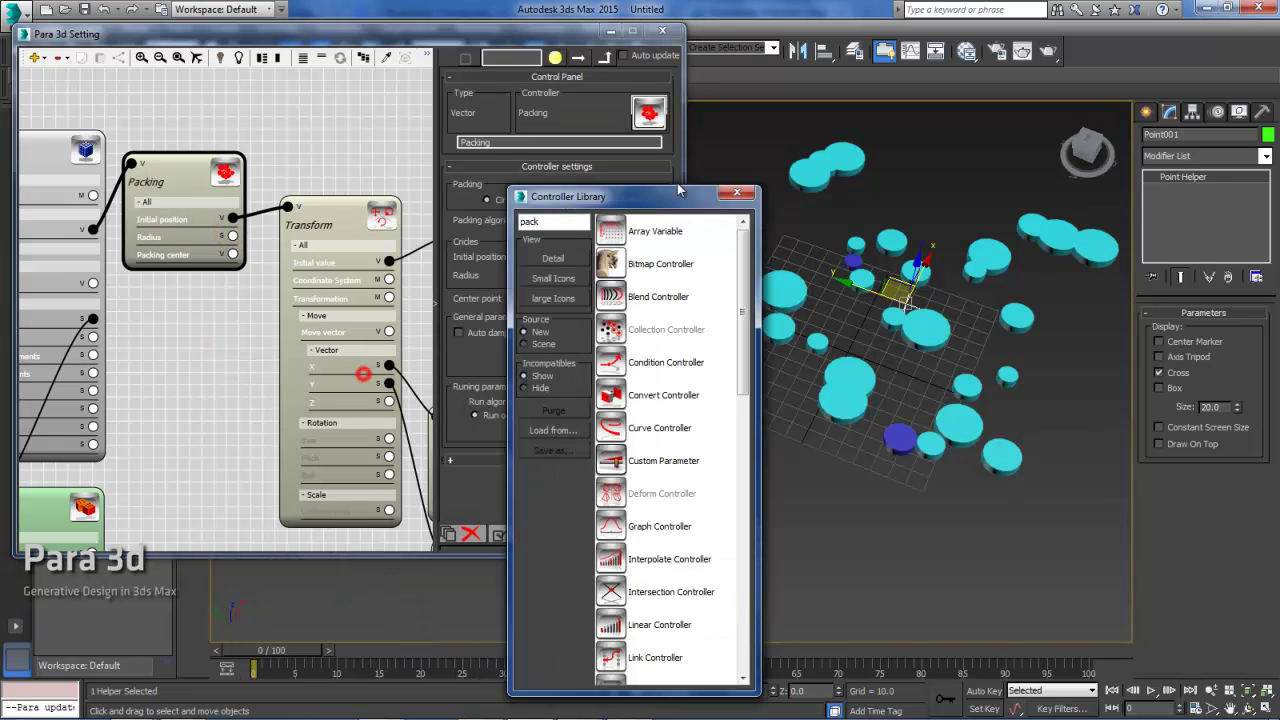
Step: Add a Link Controller to Packing's Radius input via a 'link' library search
{"action": "double_click", "coordinate": [620, 169]}
{"action": "type", "text": "link"}
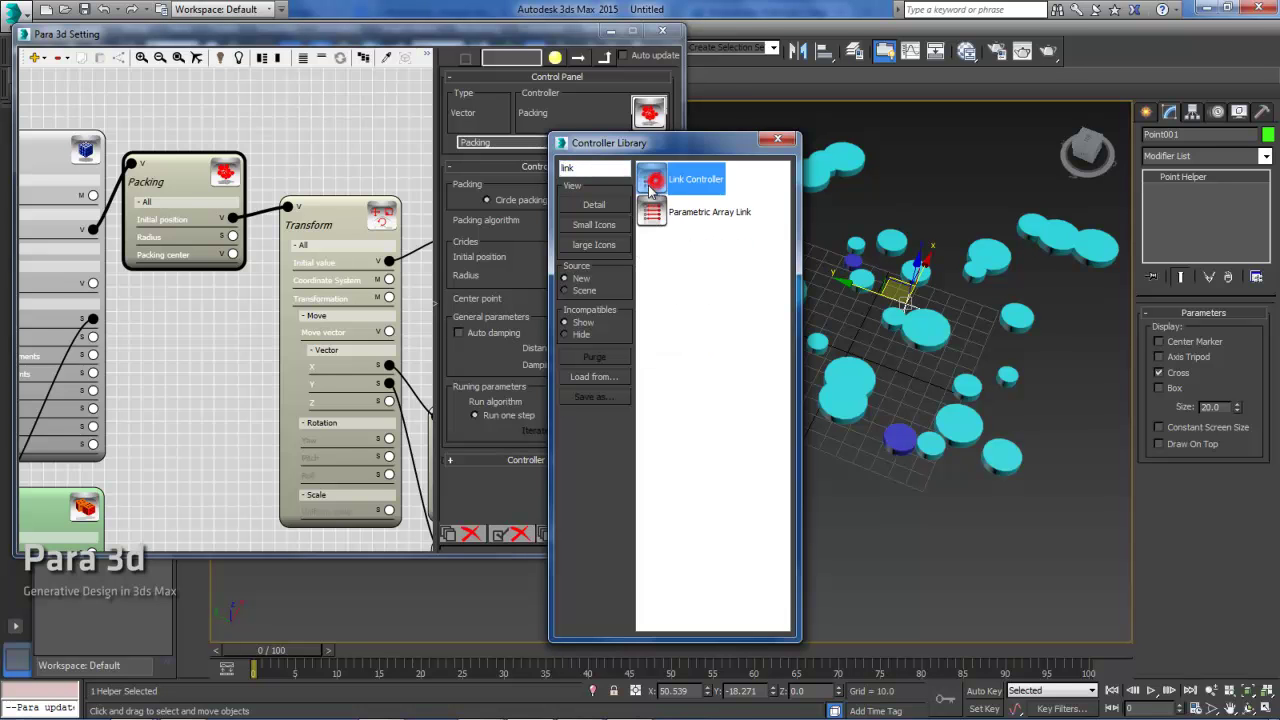
{"action": "double_click", "coordinate": [690, 179]}
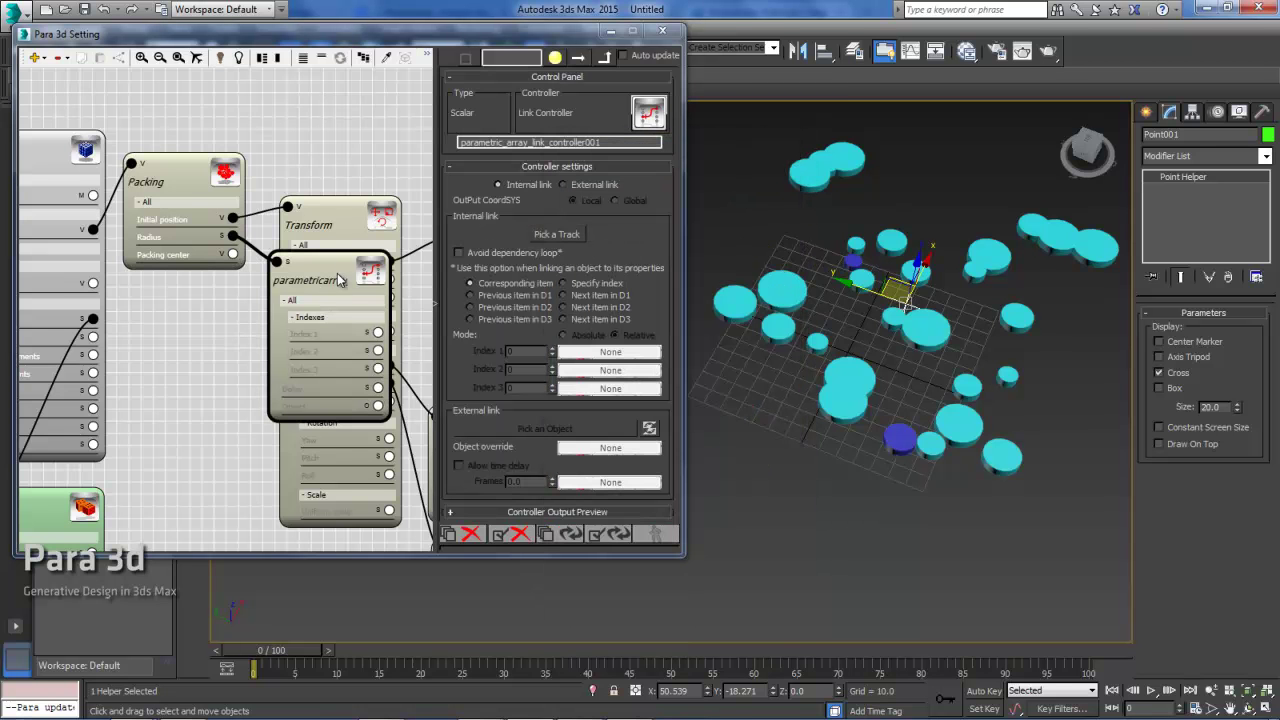
{"action": "left_click_drag", "start_coordinate": [327, 262], "coordinate": [201, 307]}
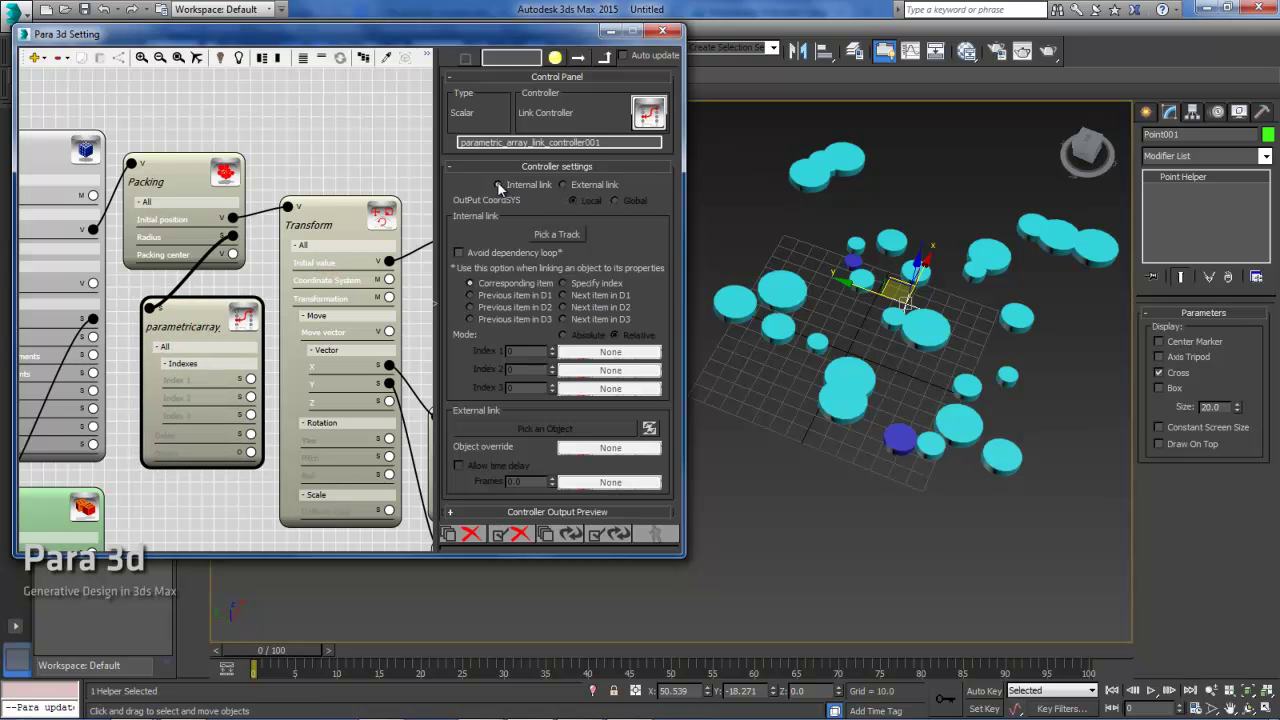
Step: Link the controller to the Cylinder's Radius track
{"action": "left_click", "coordinate": [557, 236]}
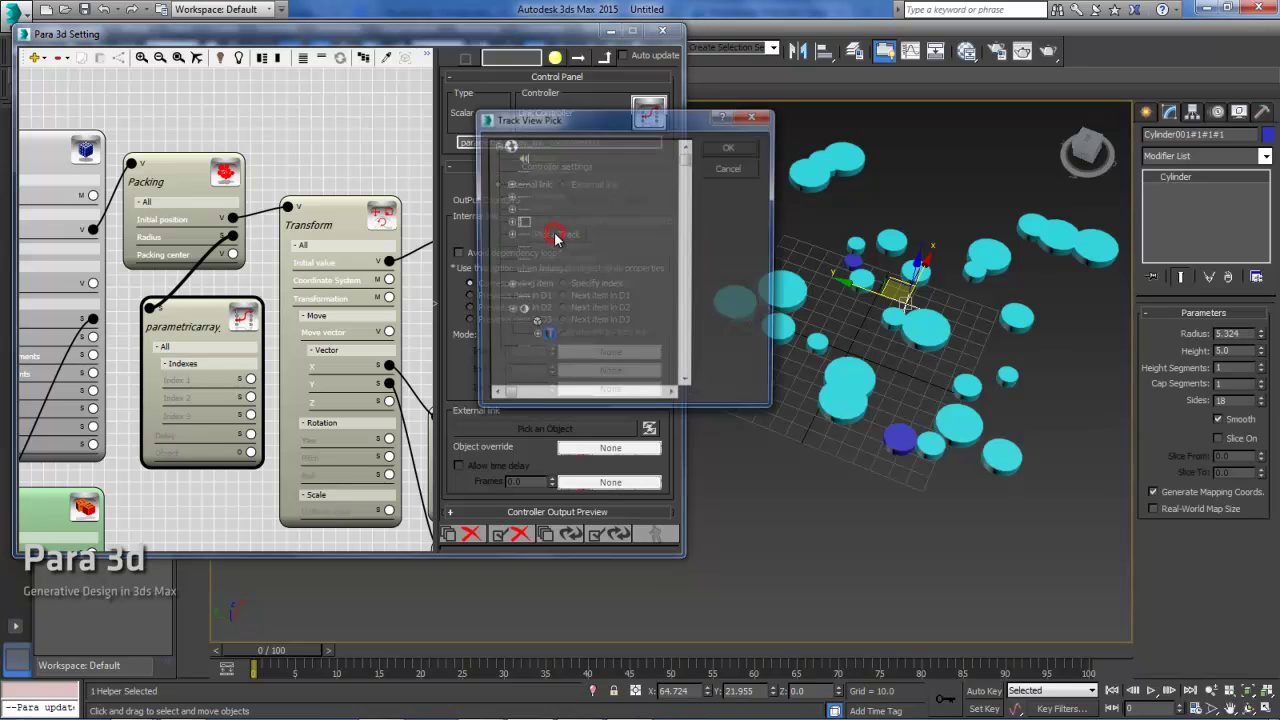
{"action": "left_click_drag", "start_coordinate": [604, 141], "coordinate": [604, 102]}
{"action": "left_click", "coordinate": [537, 312]}
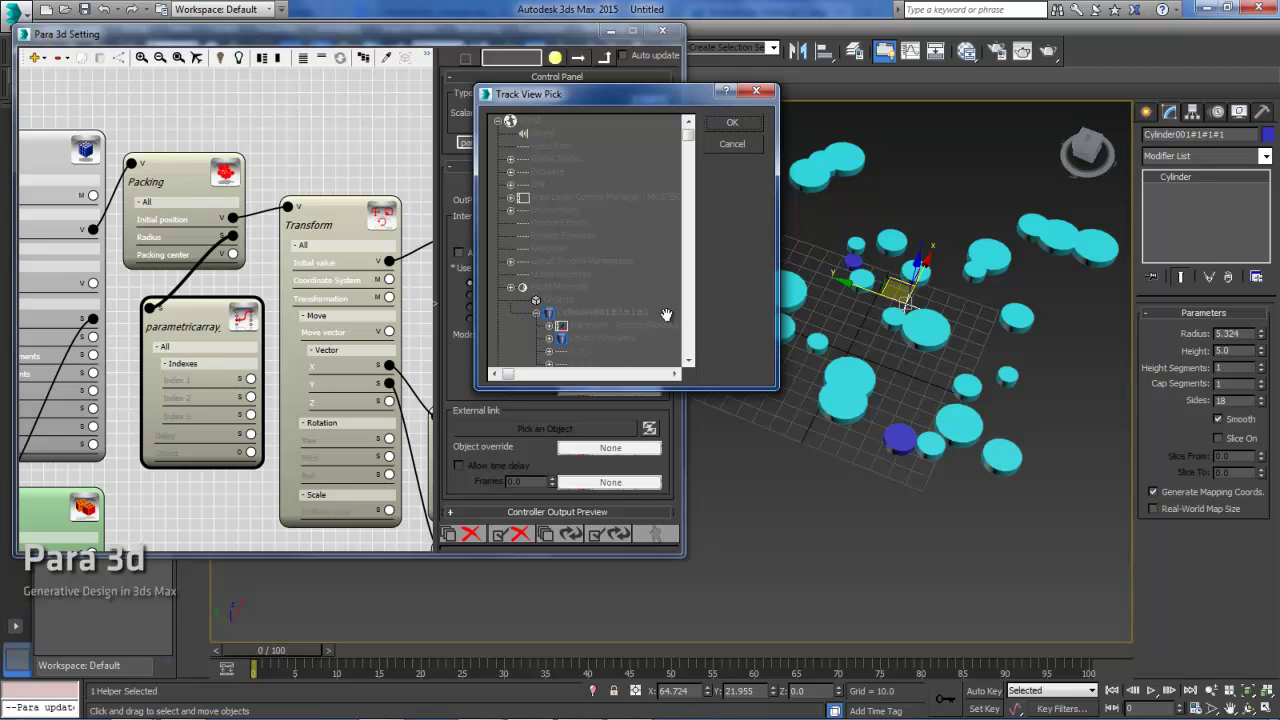
{"action": "left_click", "coordinate": [549, 339]}
{"action": "left_click", "coordinate": [688, 359]}
{"action": "left_click", "coordinate": [594, 262]}
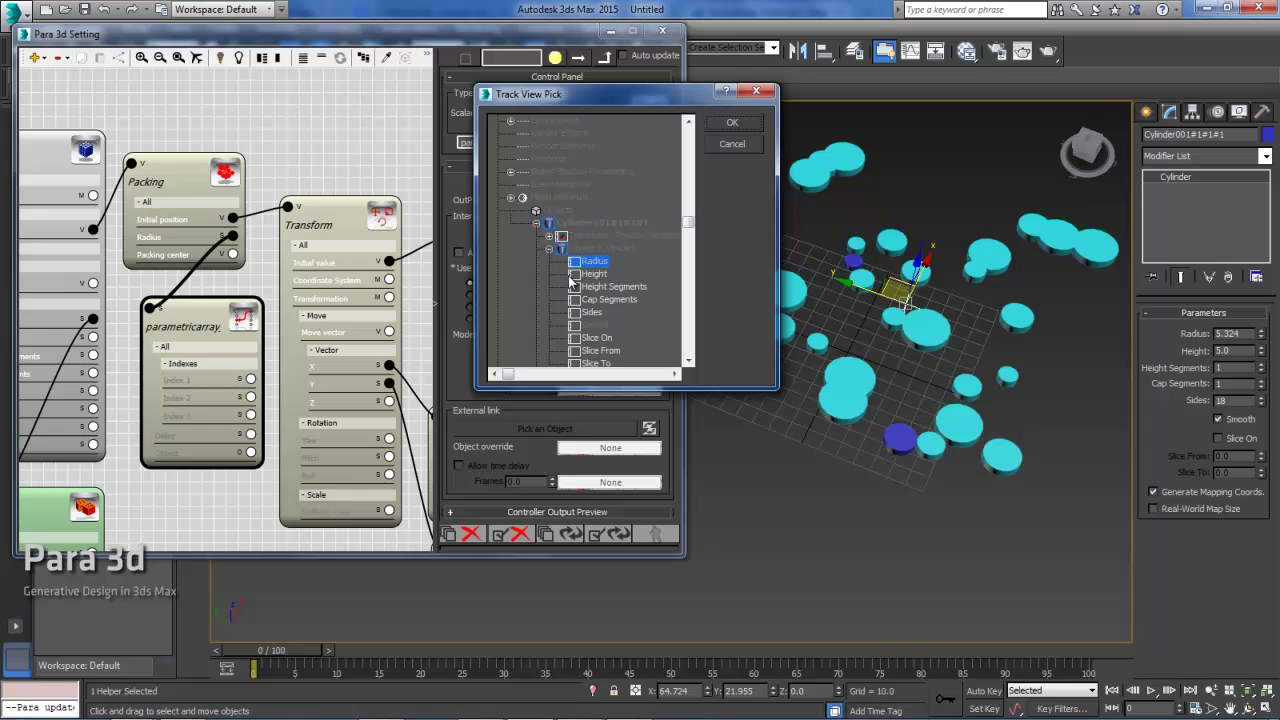
{"action": "left_click", "coordinate": [732, 123]}
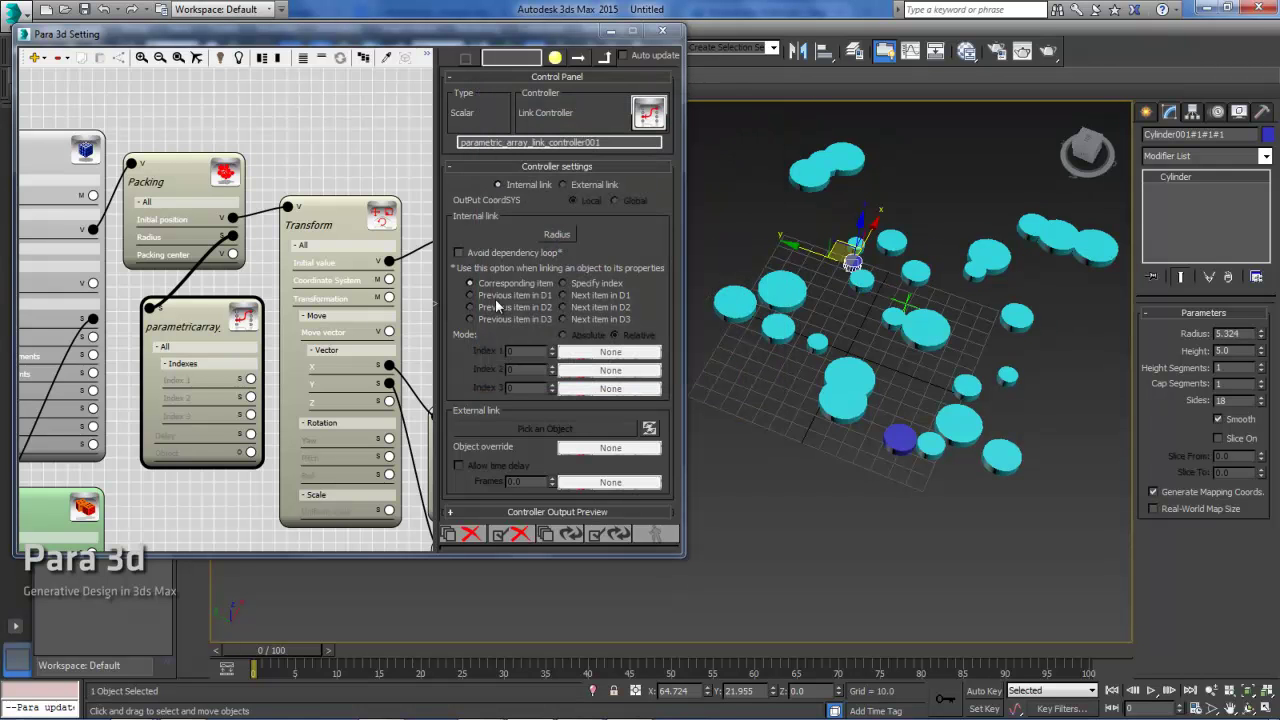
Step: Rename the link node Radius2 and reposition it in the graph
{"action": "left_click_drag", "start_coordinate": [205, 318], "coordinate": [190, 321]}
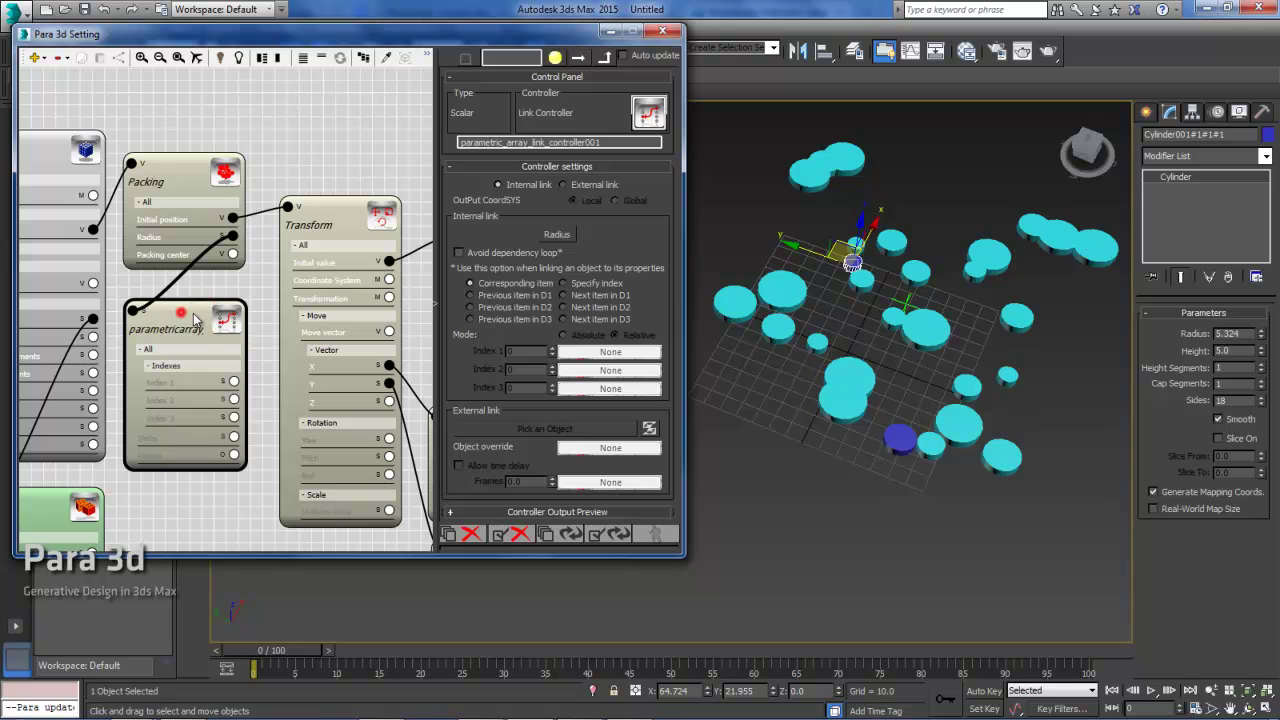
{"action": "double_click", "coordinate": [612, 143]}
{"action": "type", "text": "Radius2"}
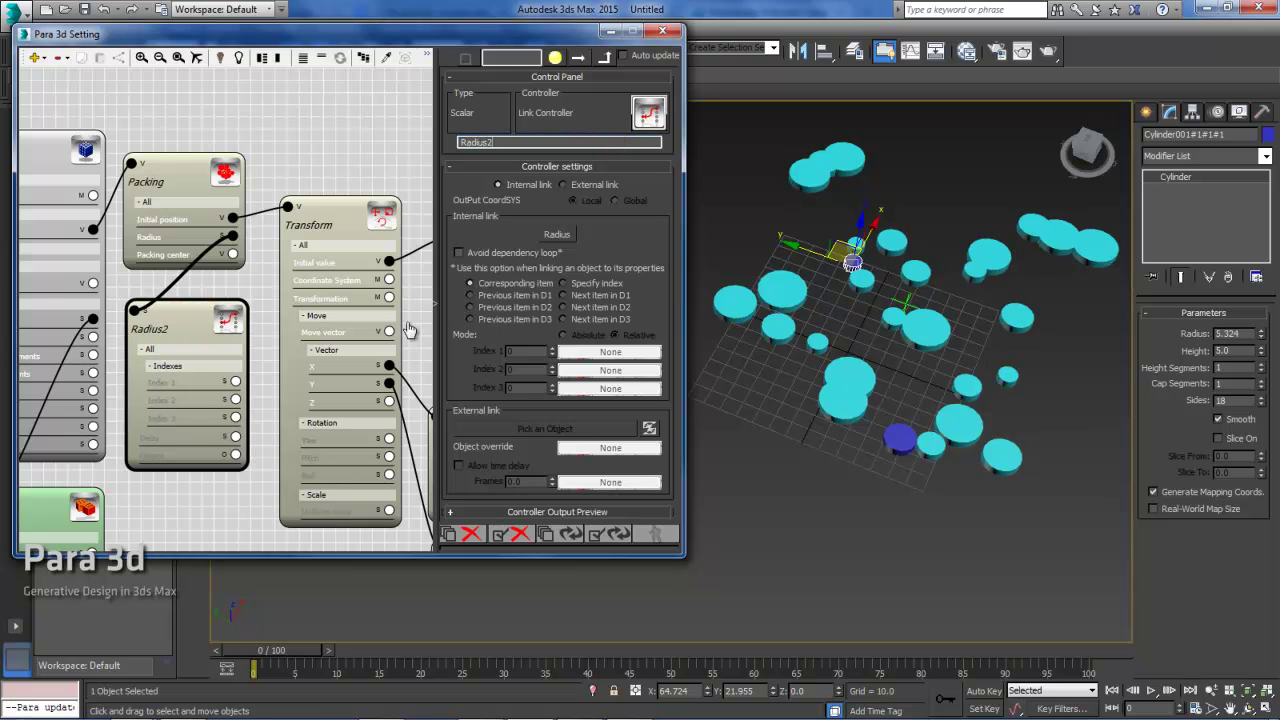
{"action": "left_click", "coordinate": [186, 491]}
{"action": "left_click_drag", "start_coordinate": [203, 324], "coordinate": [219, 348]}
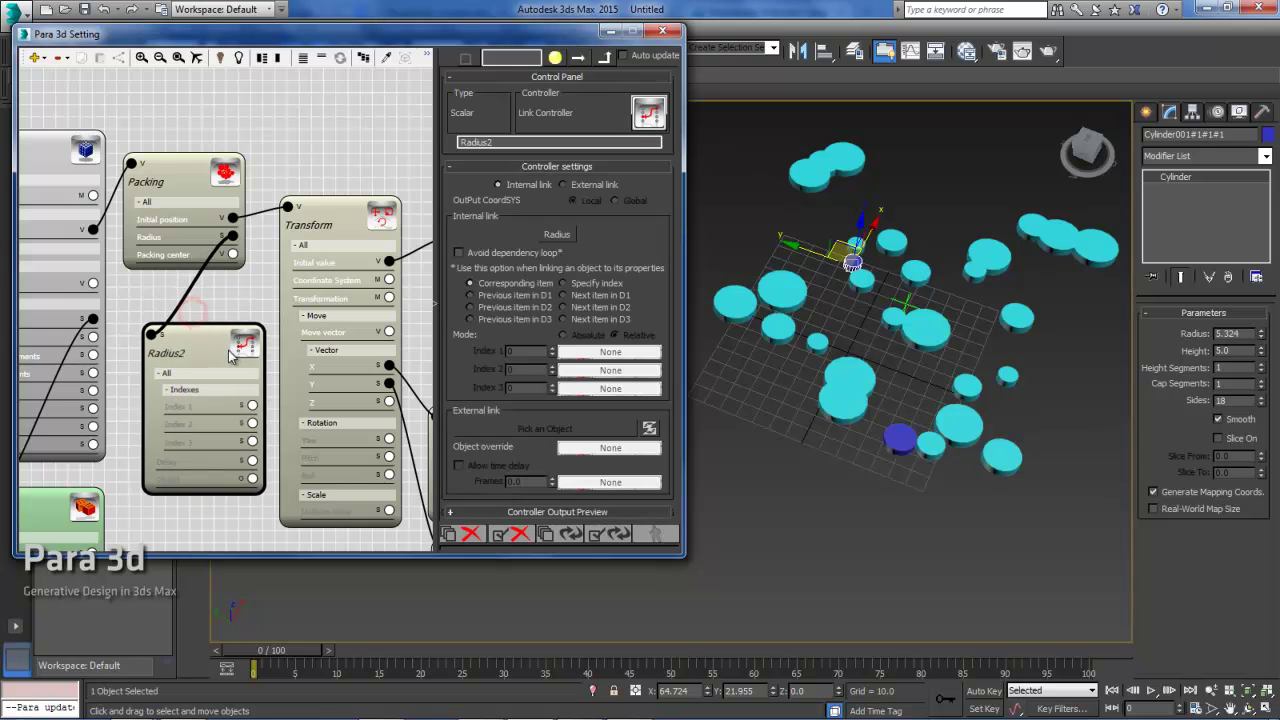
{"action": "left_click", "coordinate": [297, 141]}
{"action": "scroll", "coordinate": [297, 141], "scroll_direction": "down", "scroll_amount": 2}
{"action": "middle_click_drag", "start_coordinate": [297, 141], "coordinate": [249, 150]}
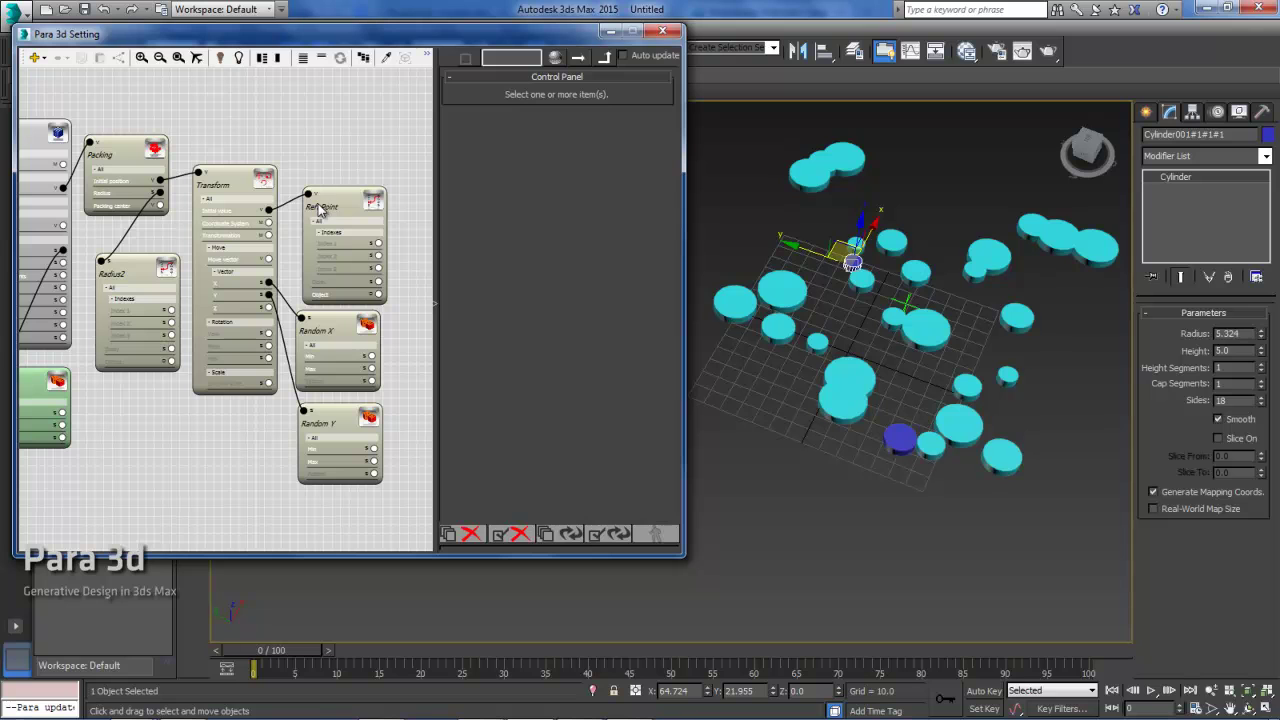
Step: Wire Ref. Point's output into Packing's Packing center input
{"action": "left_click_drag", "start_coordinate": [307, 191], "coordinate": [158, 204]}
{"action": "left_click_drag", "start_coordinate": [326, 197], "coordinate": [339, 178]}
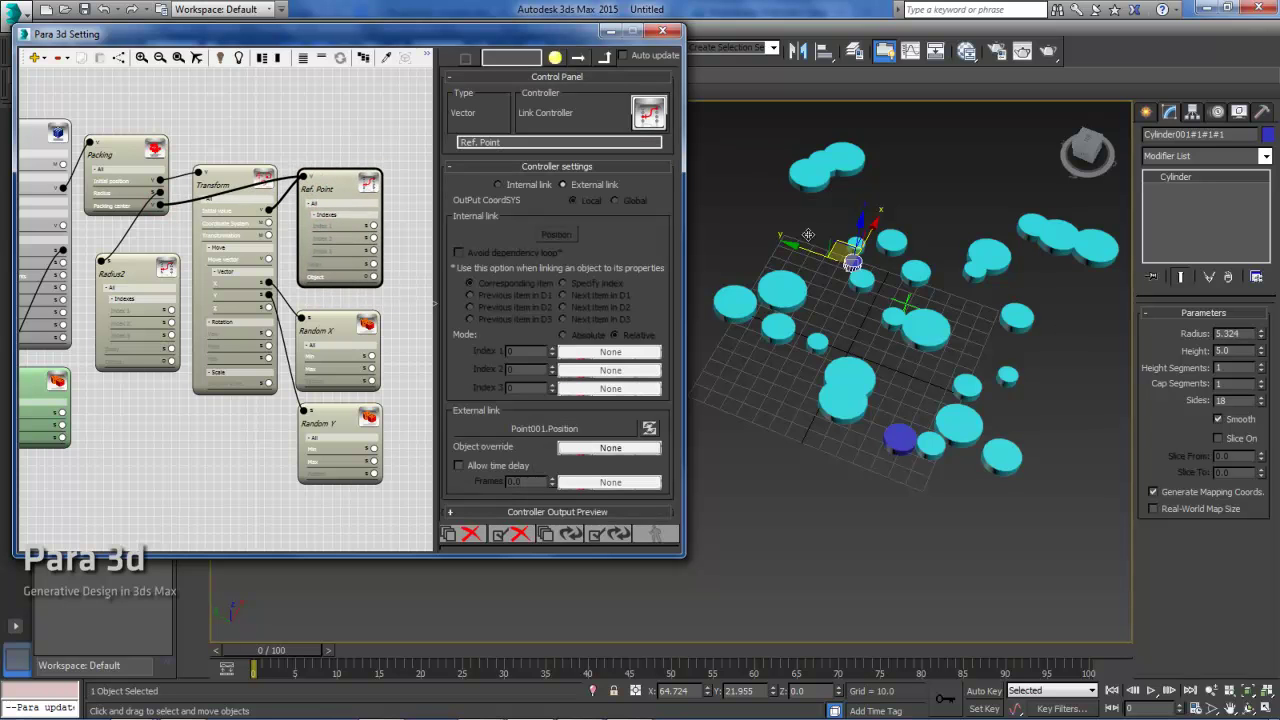
{"action": "left_click_drag", "start_coordinate": [532, 28], "coordinate": [639, 33]}
{"action": "left_click", "coordinate": [338, 128]}
{"action": "scroll", "coordinate": [440, 165], "scroll_direction": "down", "scroll_amount": 3}
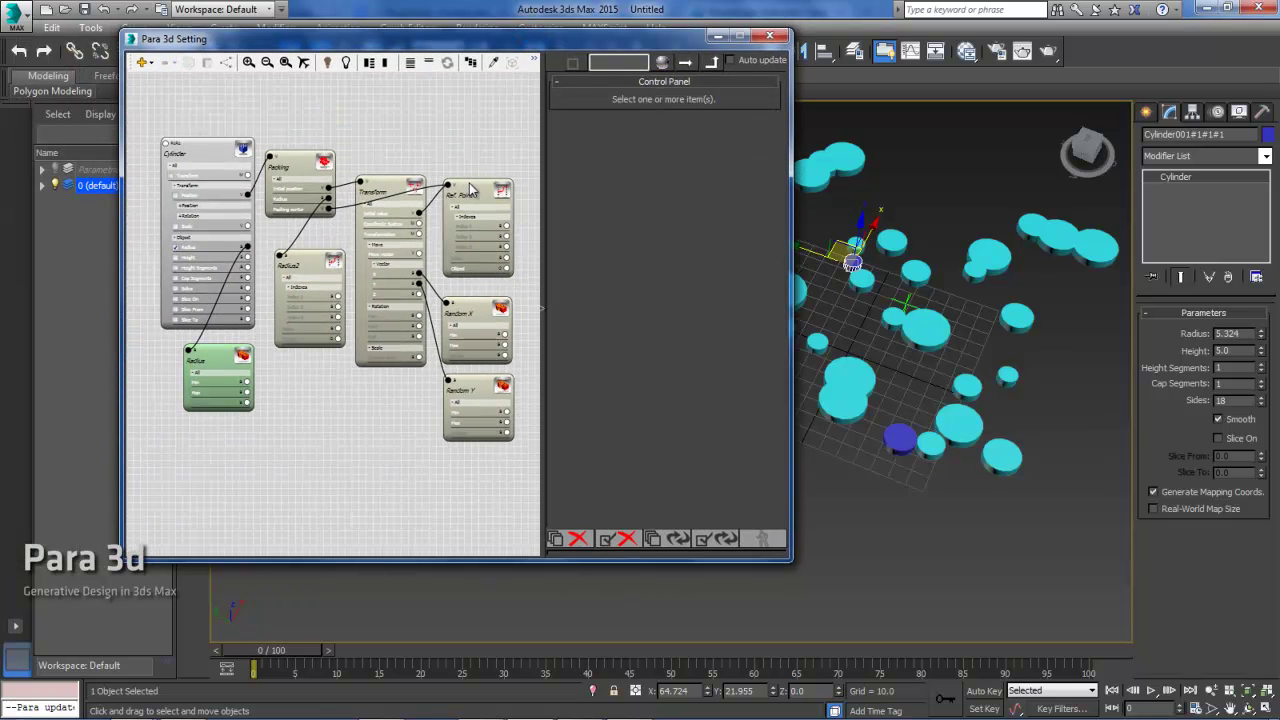
Step: Select the Packing node and review its Distance and Damping settings
{"action": "left_click", "coordinate": [303, 172]}
{"action": "left_click_drag", "start_coordinate": [298, 170], "coordinate": [303, 170]}
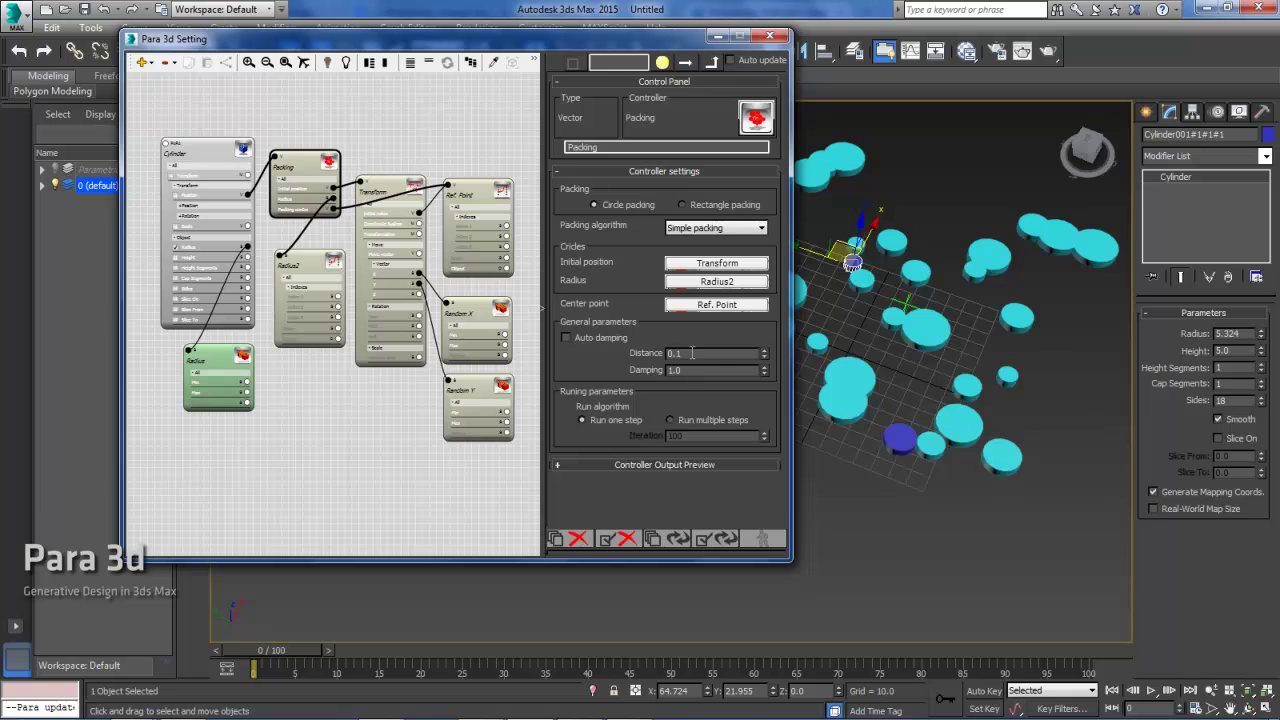
{"action": "left_click_drag", "start_coordinate": [688, 352], "coordinate": [663, 351]}
{"action": "middle_click_drag", "start_coordinate": [955, 438], "coordinate": [988, 408]}
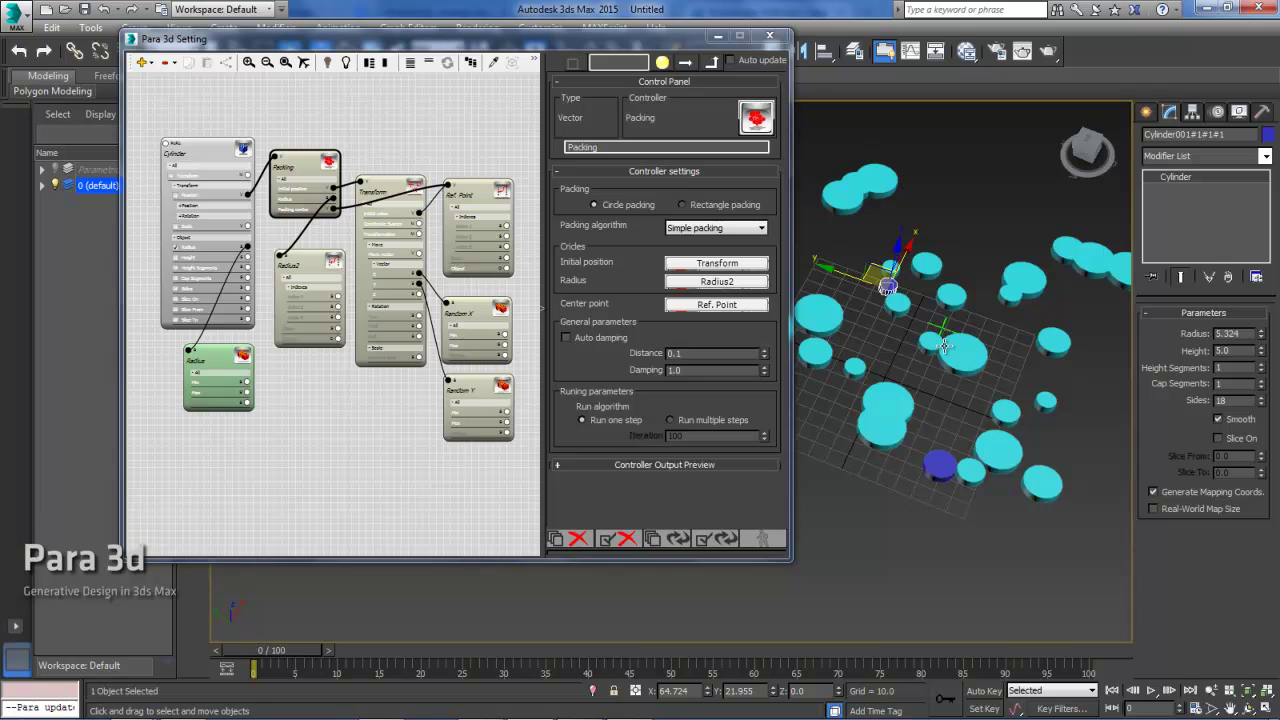
{"action": "double_click", "coordinate": [680, 370]}
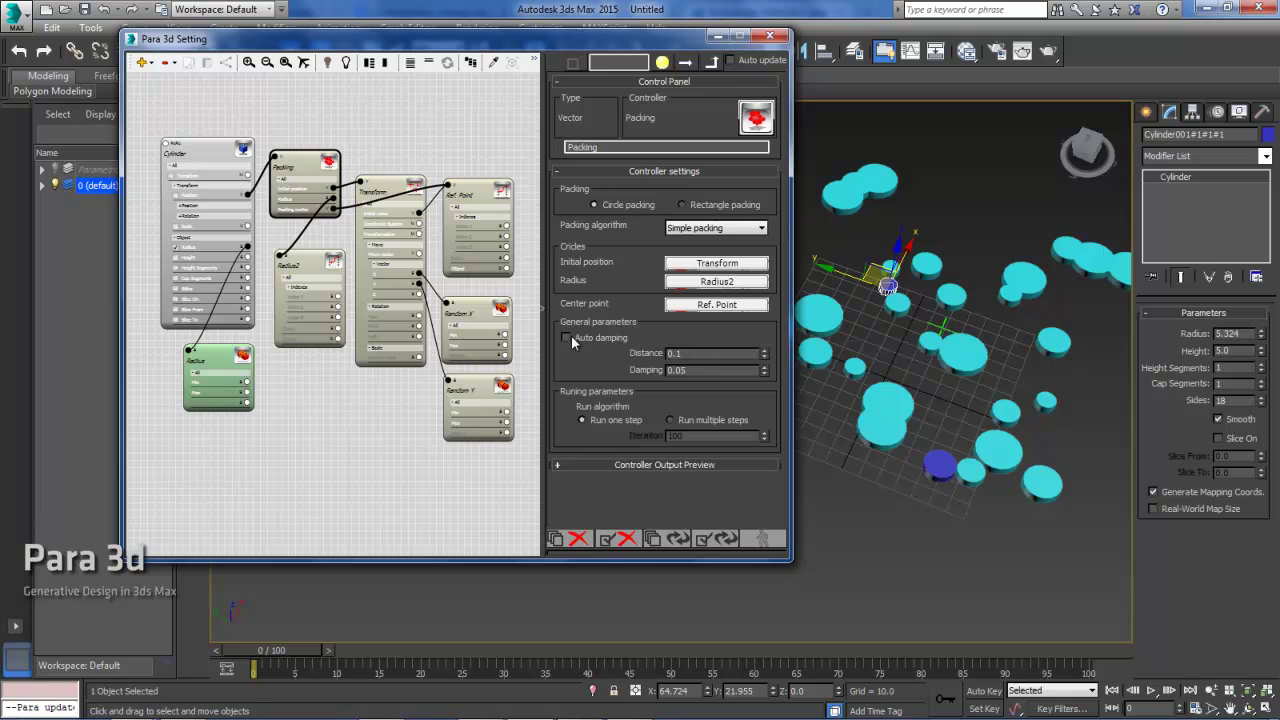
{"action": "double_click", "coordinate": [693, 369]}
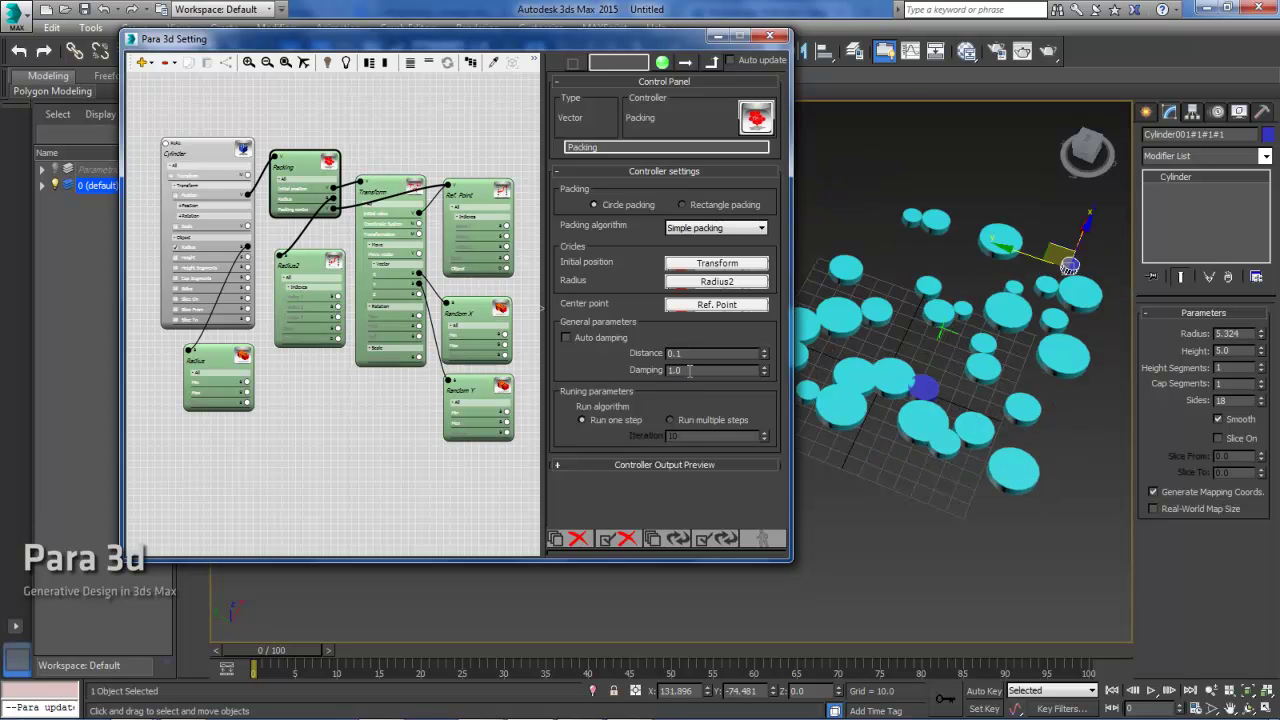
Step: Set Packing Damping to 0.05 and enable Run multiple steps with 10 iterations
{"action": "type", "text": ".05"}
{"action": "left_click", "coordinate": [661, 398]}
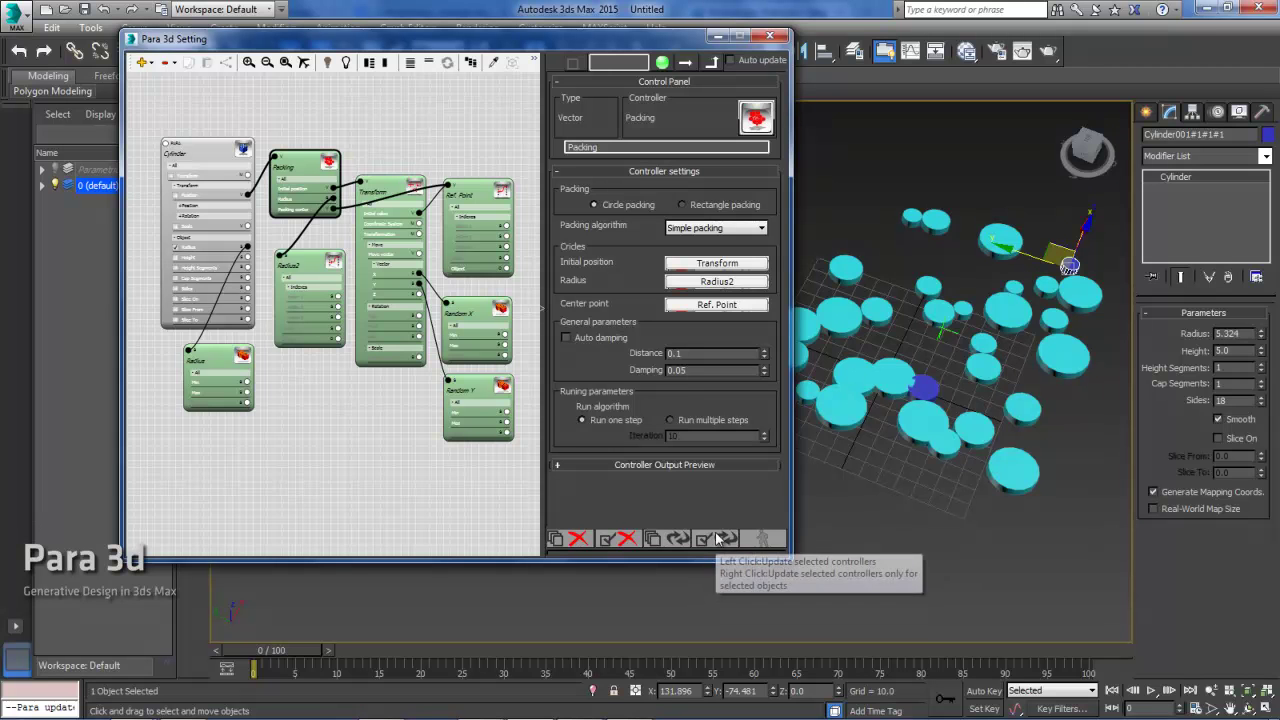
{"action": "left_click", "coordinate": [669, 420]}
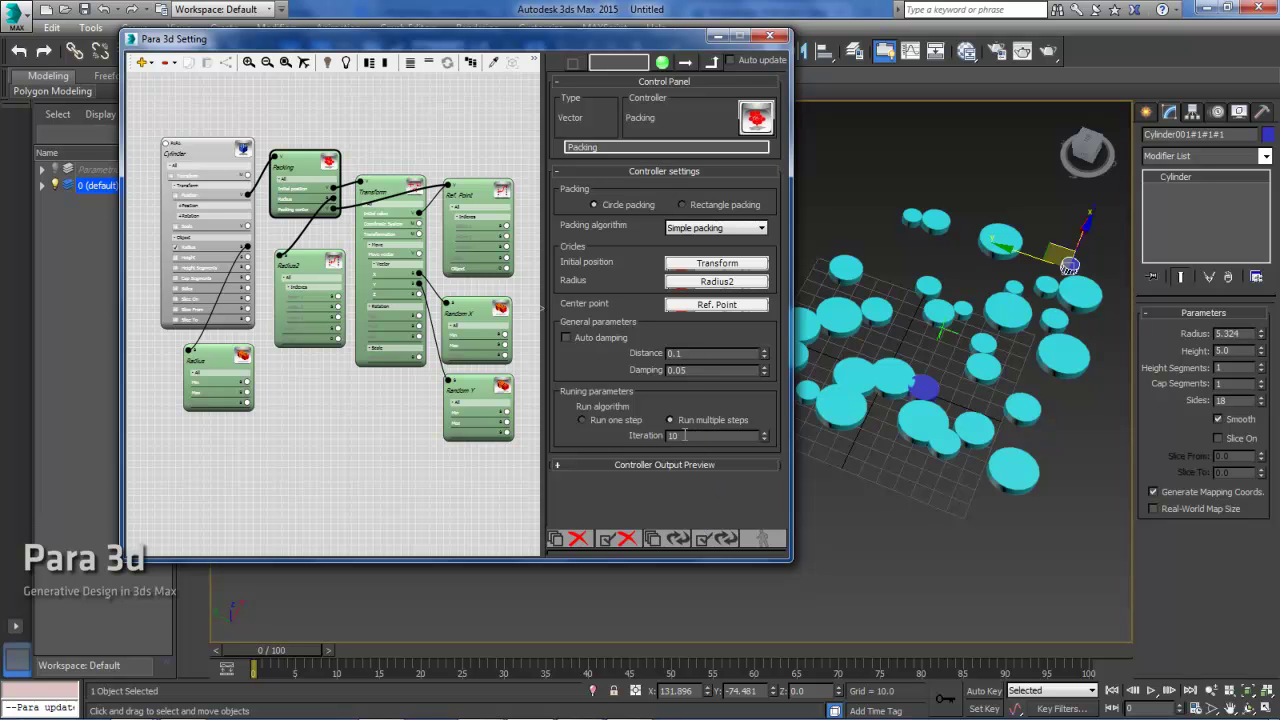
Step: Rerun the multi-step packing about fourteen times until the cylinders cluster tightly, then deselect
{"action": "left_click", "coordinate": [718, 538]}
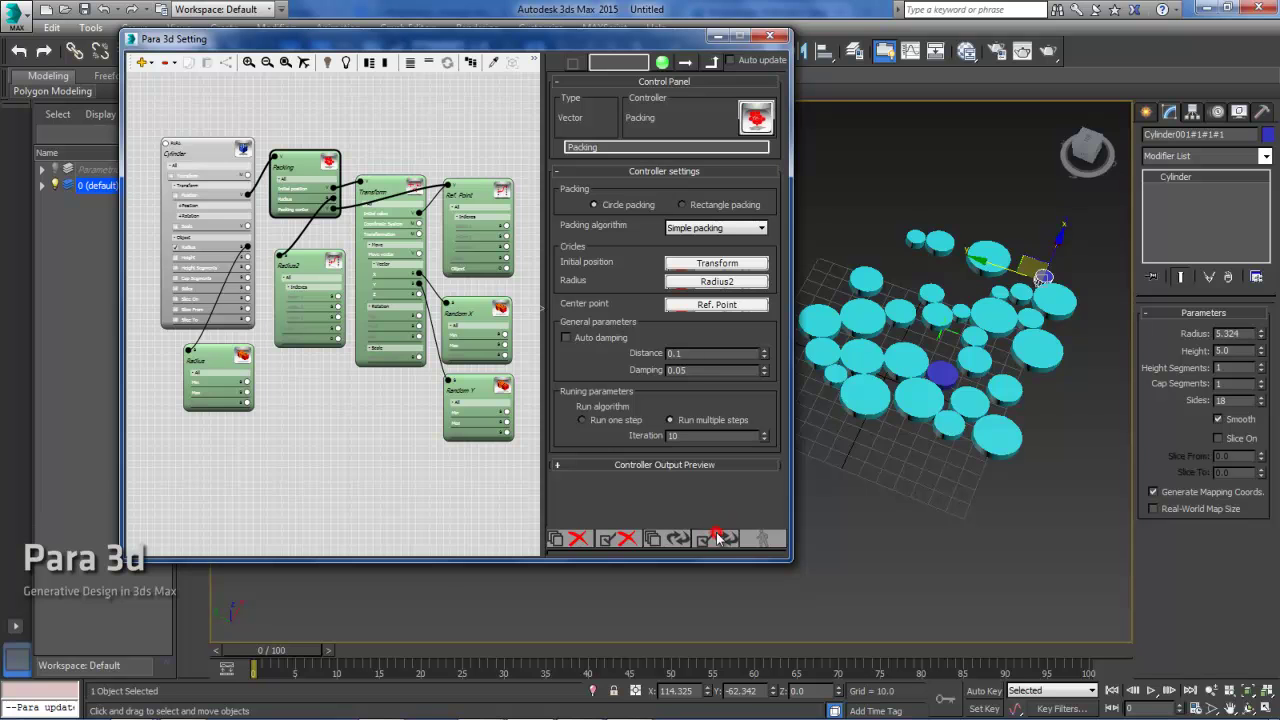
{"action": "left_click", "coordinate": [718, 538]}
{"action": "left_click", "coordinate": [718, 538]}
{"action": "left_click", "coordinate": [718, 538]}
{"action": "left_click", "coordinate": [718, 538]}
{"action": "left_click", "coordinate": [718, 538]}
{"action": "left_click", "coordinate": [718, 538]}
{"action": "left_click", "coordinate": [718, 538]}
{"action": "left_click", "coordinate": [718, 538]}
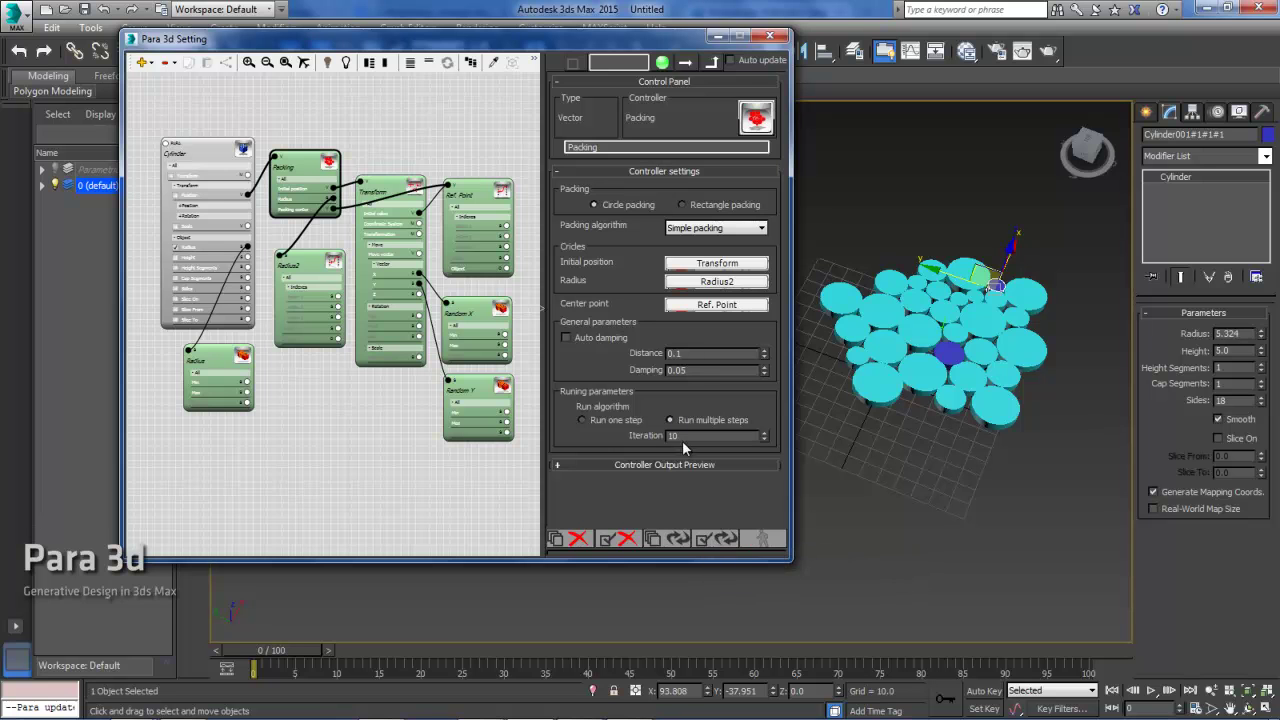
{"action": "left_click", "coordinate": [718, 538]}
{"action": "left_click", "coordinate": [718, 538]}
{"action": "left_click", "coordinate": [718, 538]}
{"action": "left_click", "coordinate": [718, 538]}
{"action": "left_click", "coordinate": [718, 538]}
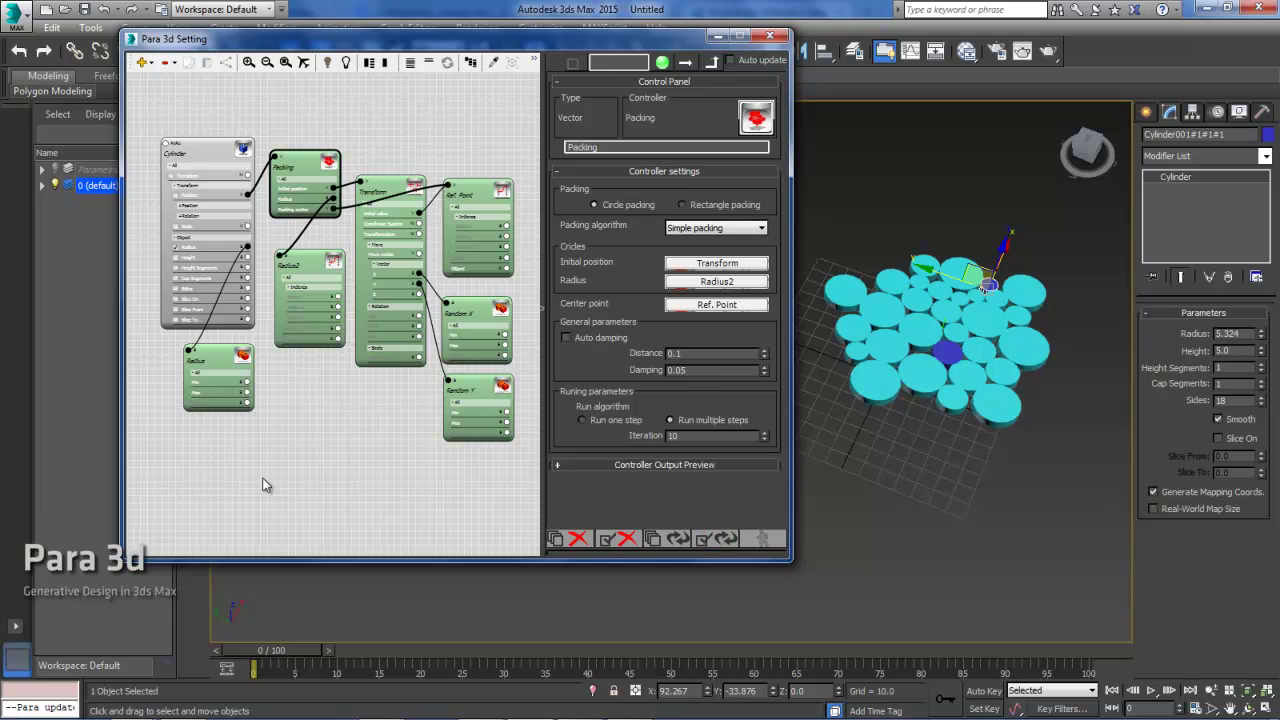
{"action": "left_click", "coordinate": [297, 434]}
{"action": "scroll", "coordinate": [350, 425], "scroll_direction": "down", "scroll_amount": 3}
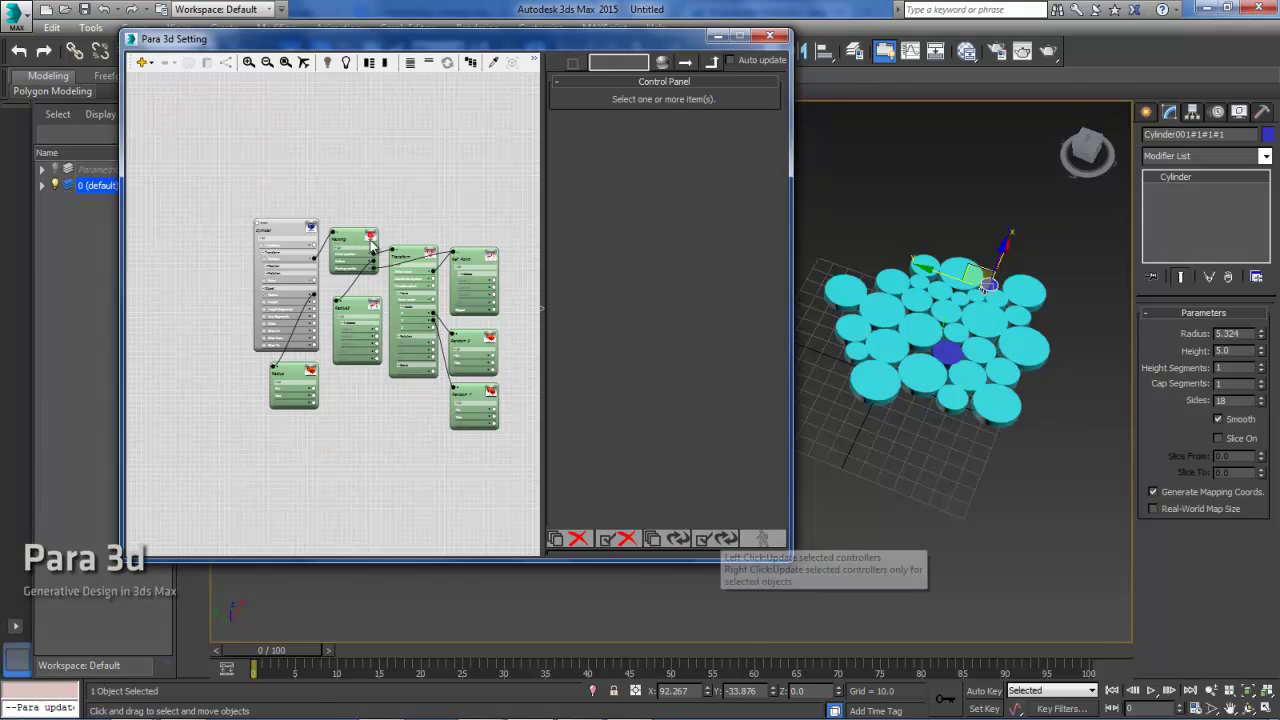
Step: Add a Key frame maker node from Add-ons and place it left of Cylinder
{"action": "scroll", "coordinate": [217, 233], "scroll_direction": "up", "scroll_amount": 3}
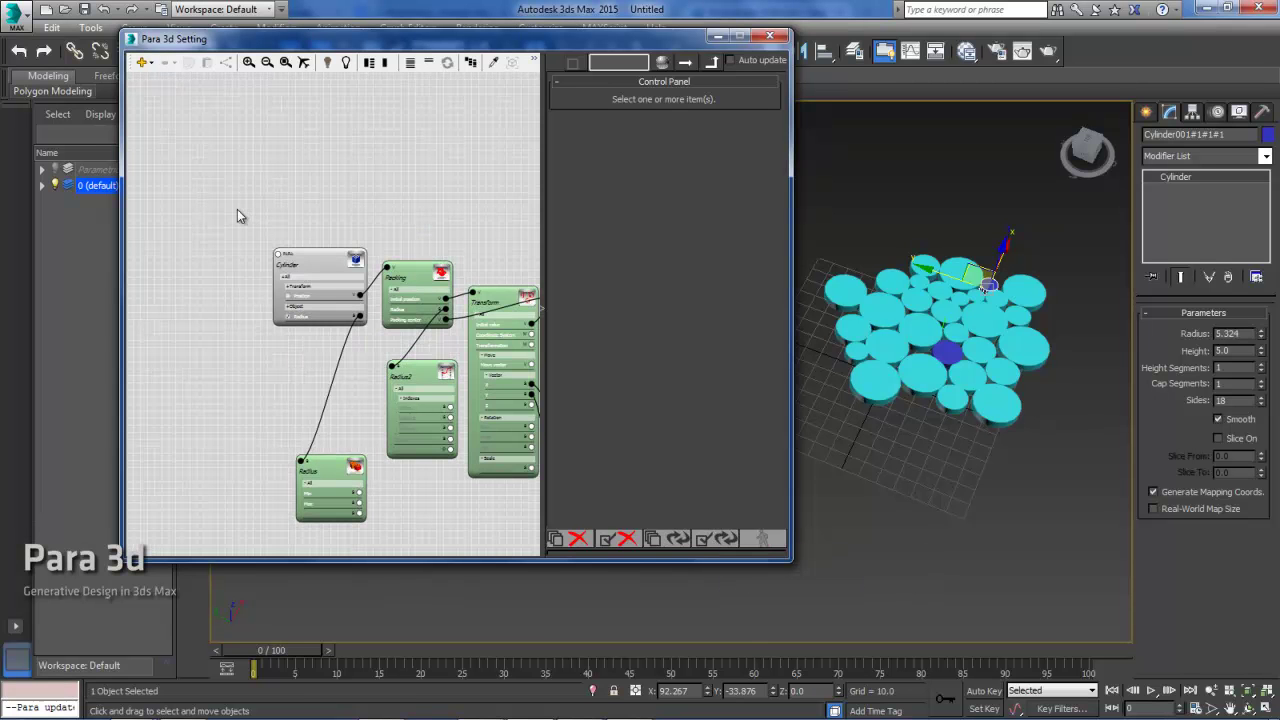
{"action": "left_click", "coordinate": [318, 268]}
{"action": "left_click", "coordinate": [151, 64]}
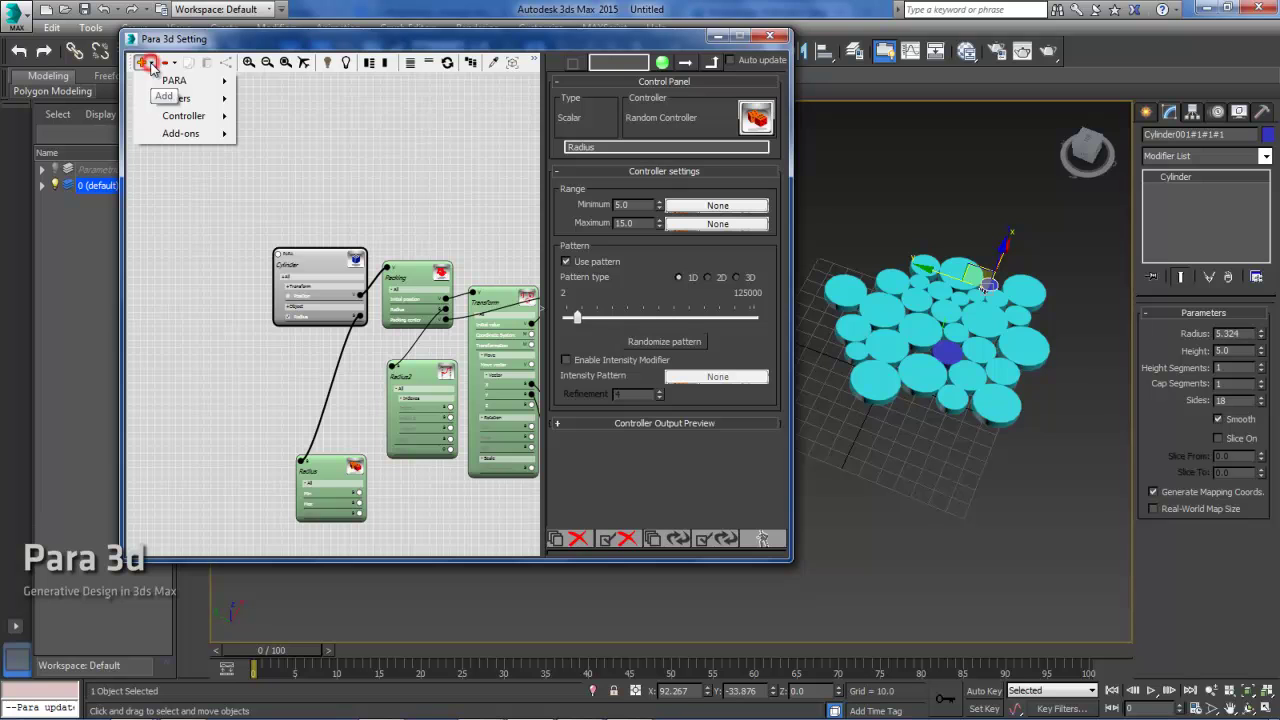
{"action": "left_click", "coordinate": [151, 64]}
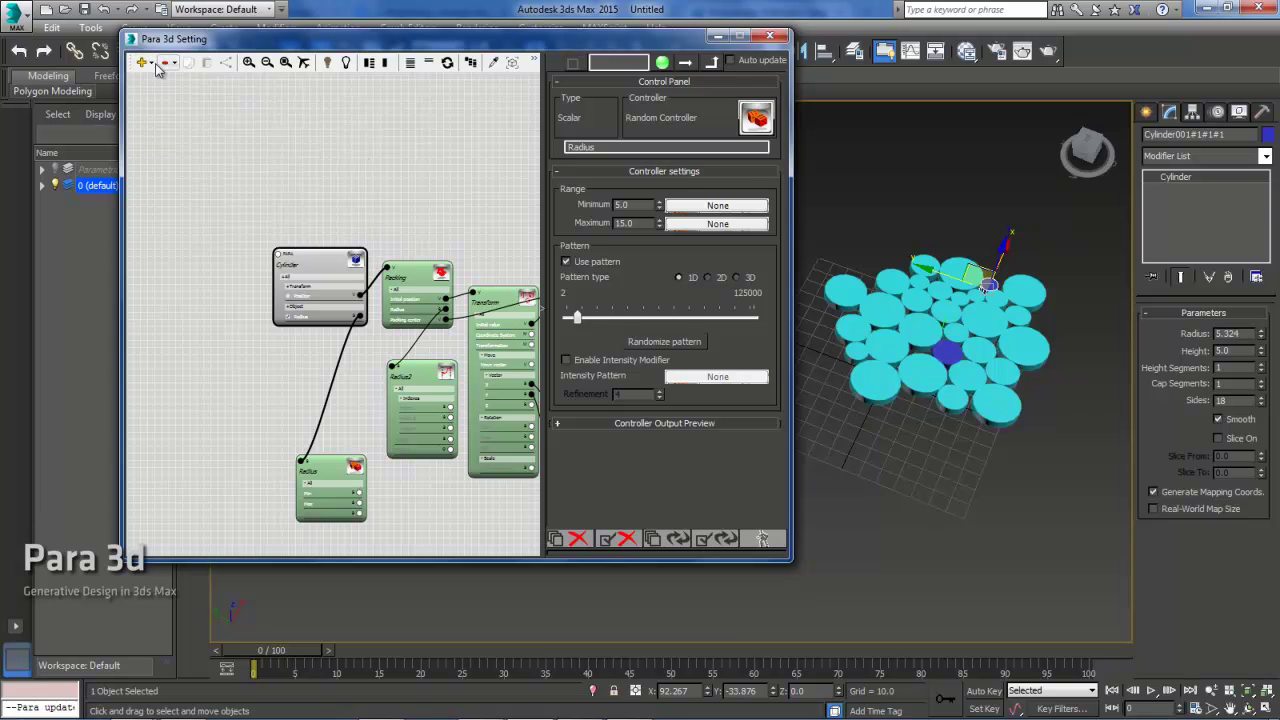
{"action": "left_click", "coordinate": [151, 64]}
{"action": "mouse_move", "coordinate": [175, 134]}
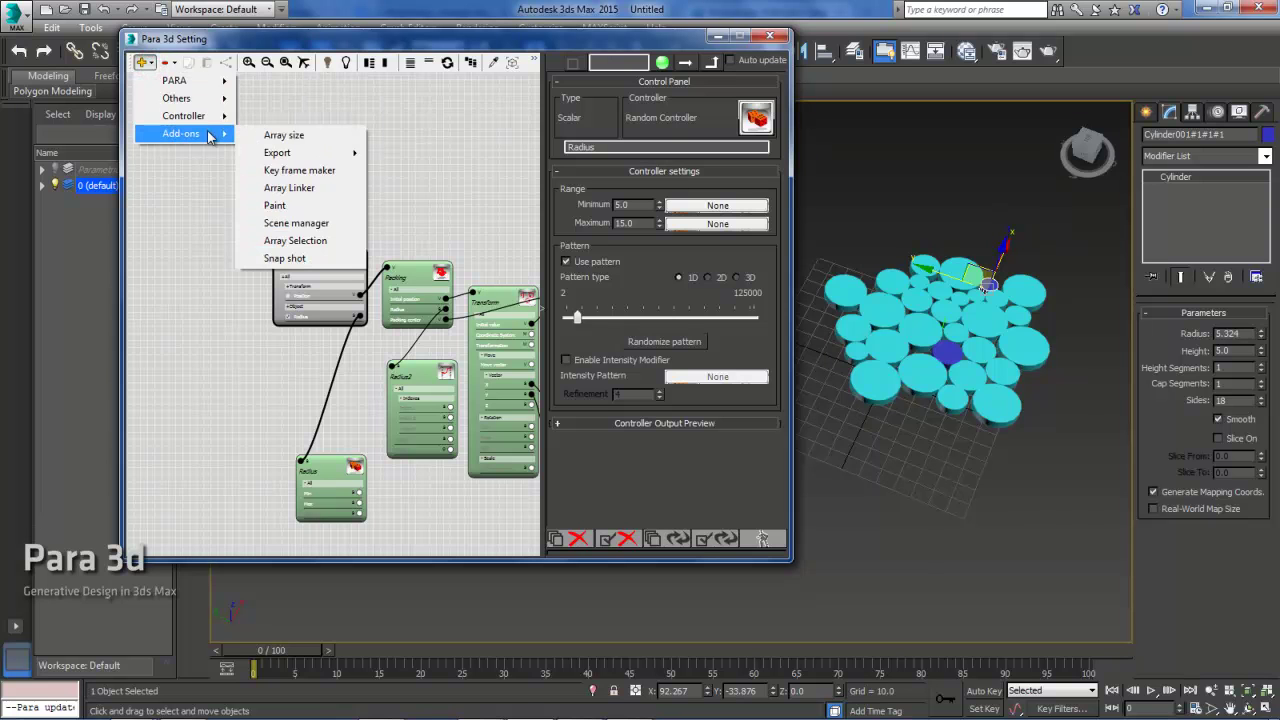
{"action": "left_click", "coordinate": [268, 170]}
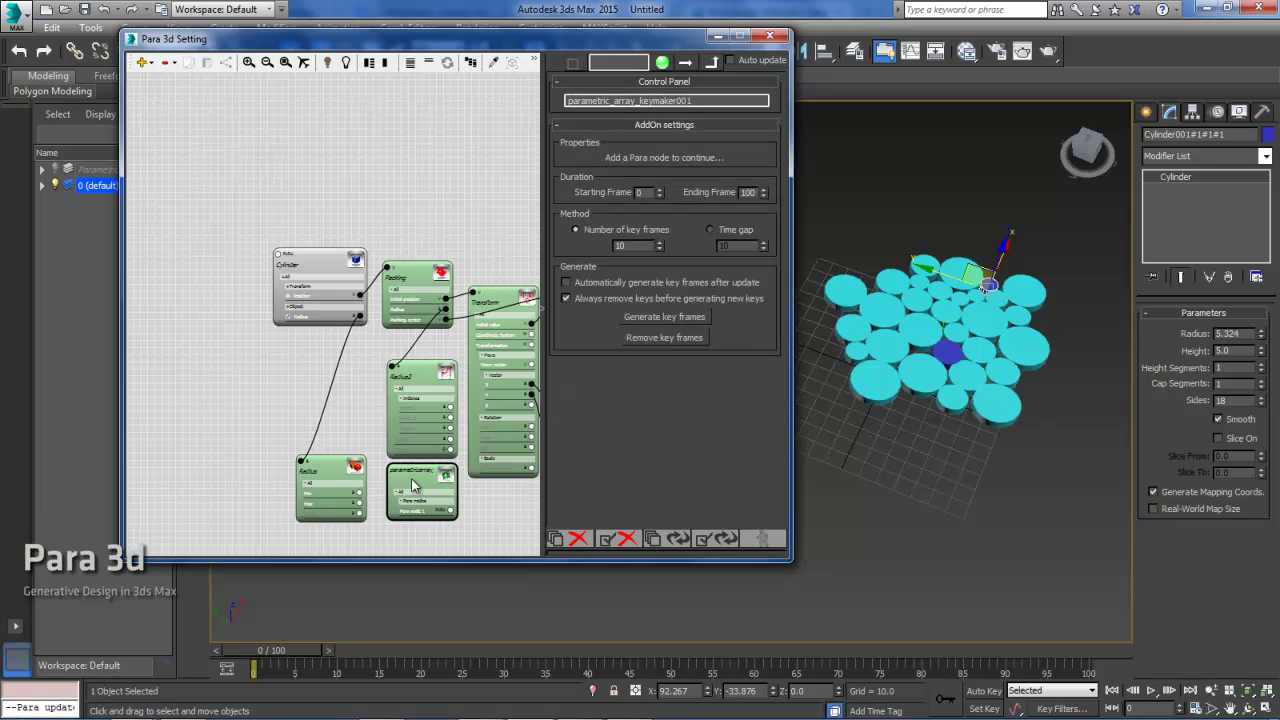
{"action": "left_click_drag", "start_coordinate": [415, 473], "coordinate": [207, 237]}
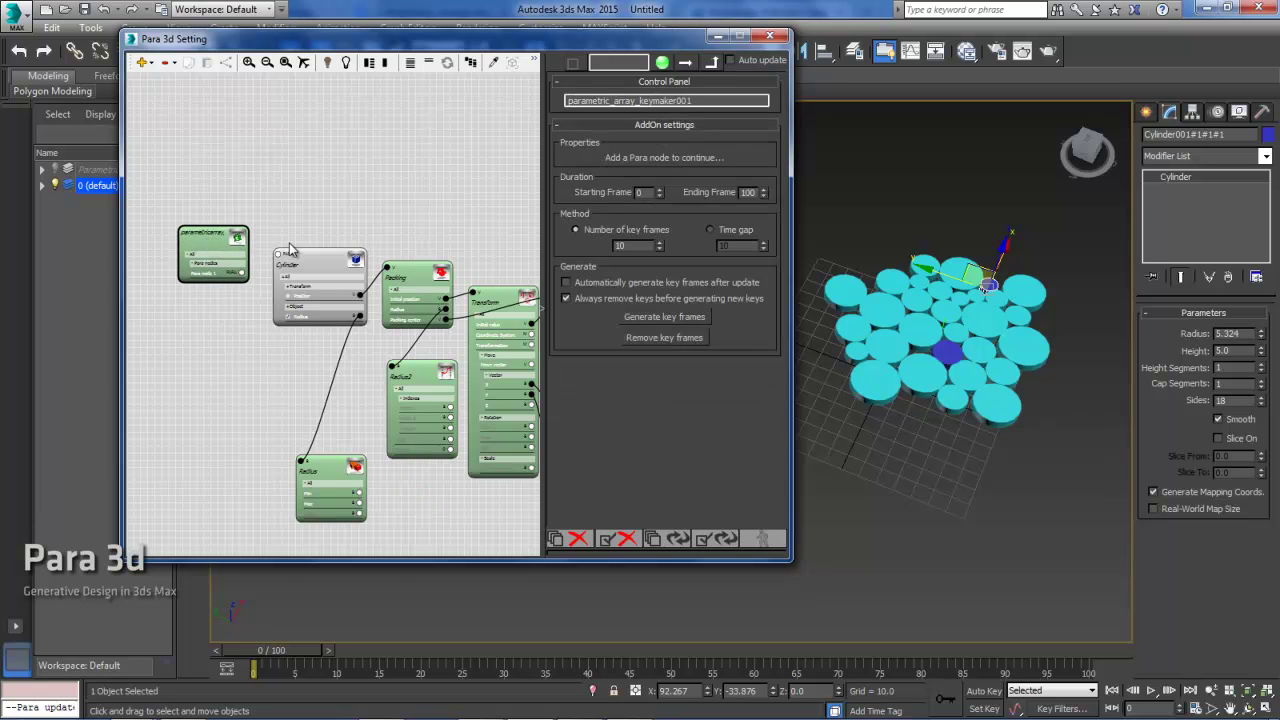
Step: Wire the keymaker's Para node 1 to the Cylinder node's PARA input
{"action": "scroll", "coordinate": [314, 223], "scroll_direction": "down", "scroll_amount": 3}
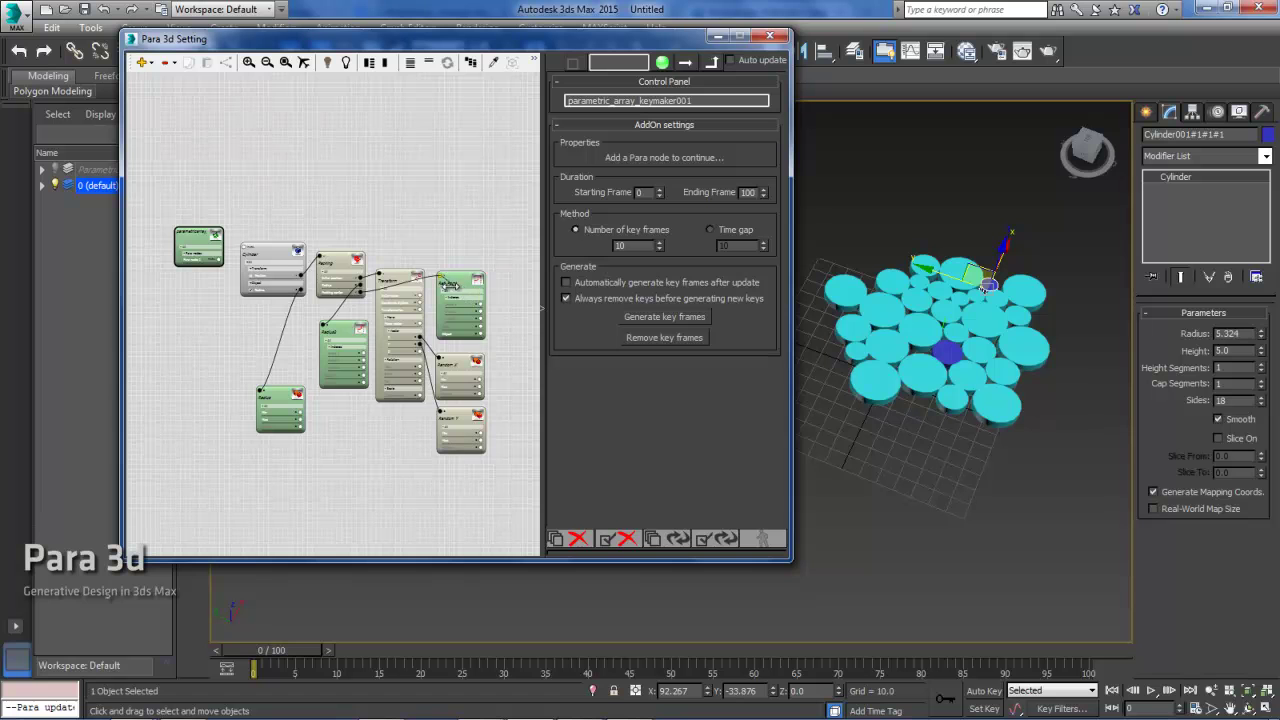
{"action": "scroll", "coordinate": [218, 237], "scroll_direction": "up", "scroll_amount": 4}
{"action": "scroll", "coordinate": [260, 230], "scroll_direction": "up", "scroll_amount": 2}
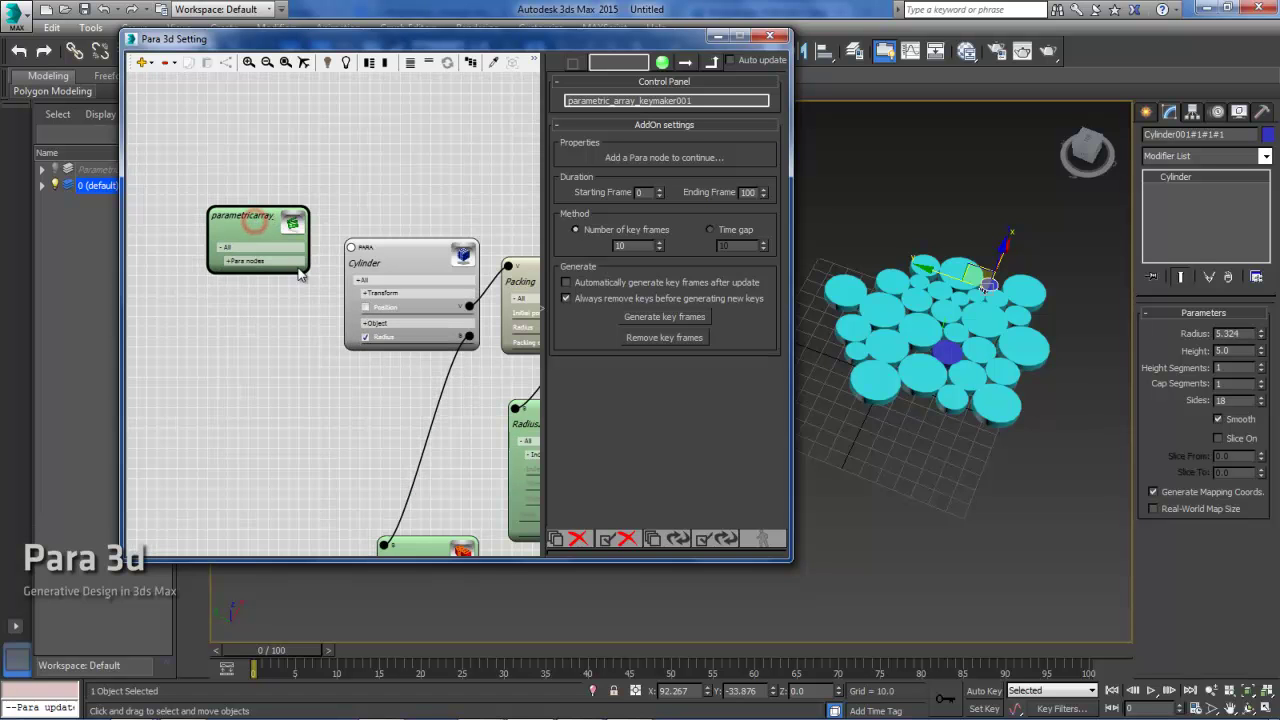
{"action": "left_click", "coordinate": [226, 260]}
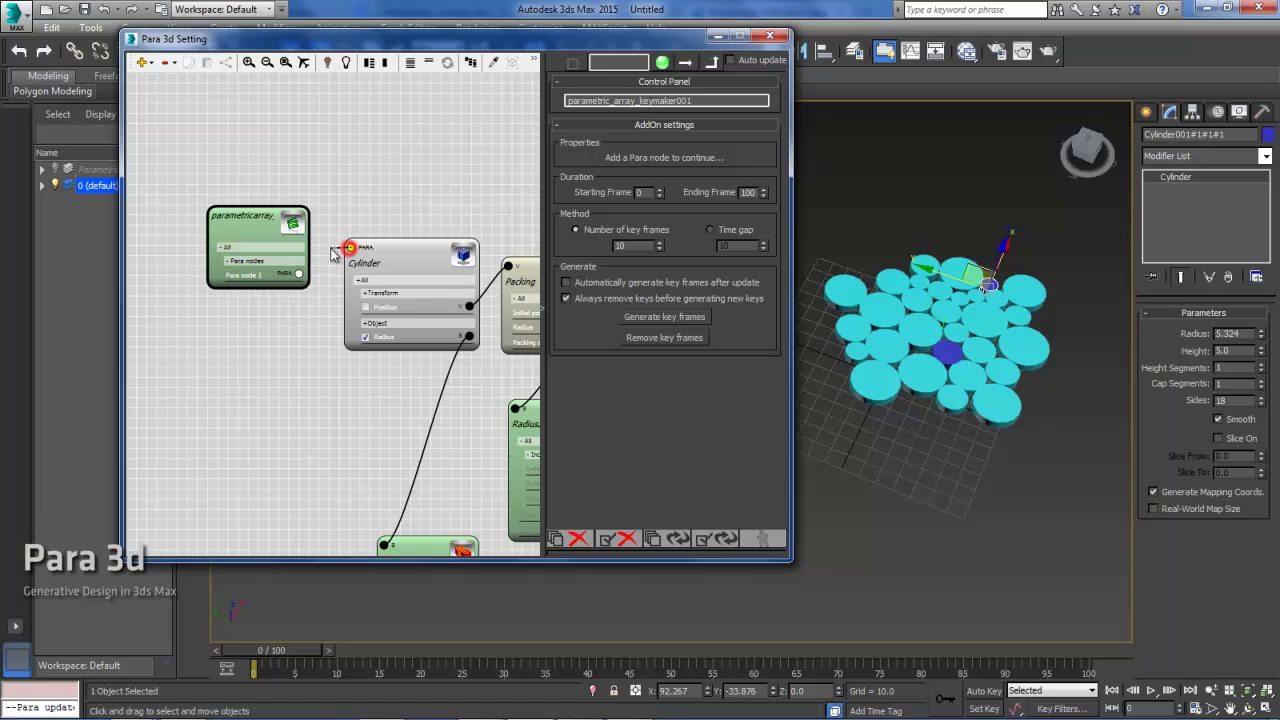
{"action": "left_click_drag", "start_coordinate": [333, 252], "coordinate": [299, 274]}
{"action": "left_click_drag", "start_coordinate": [263, 225], "coordinate": [243, 222]}
Step: Rename the key frame maker node to 'Animation'
{"action": "double_click", "coordinate": [706, 101]}
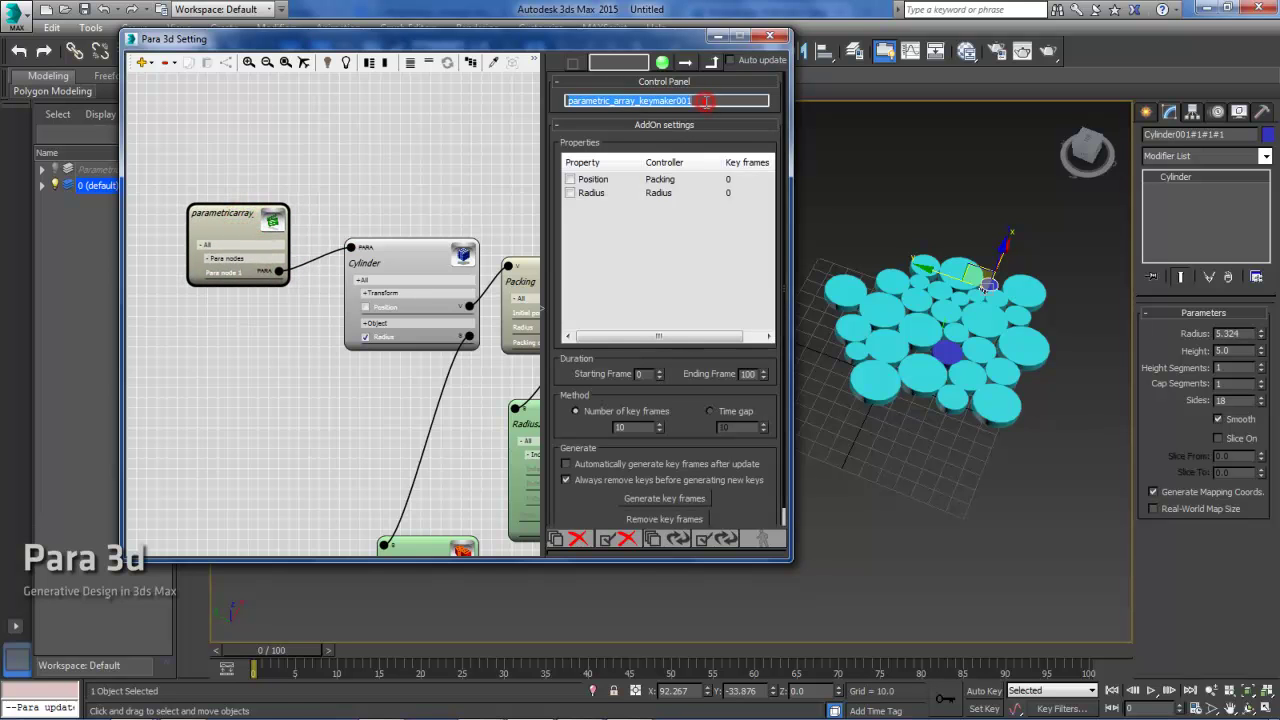
{"action": "type", "text": "Animation"}
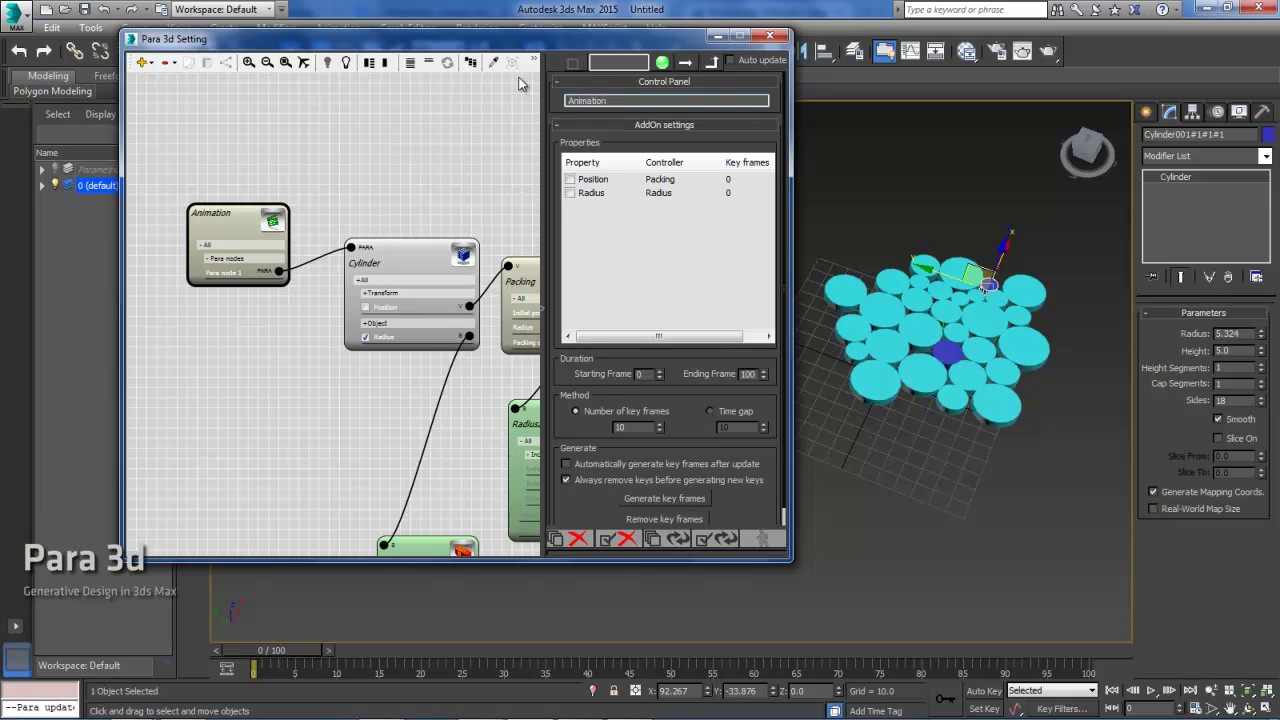
{"action": "left_click", "coordinate": [383, 122]}
{"action": "left_click", "coordinate": [234, 222]}
Step: Include Position in the key frames and set the key frame count to 20
{"action": "scroll", "coordinate": [233, 223], "scroll_direction": "down", "scroll_amount": 1}
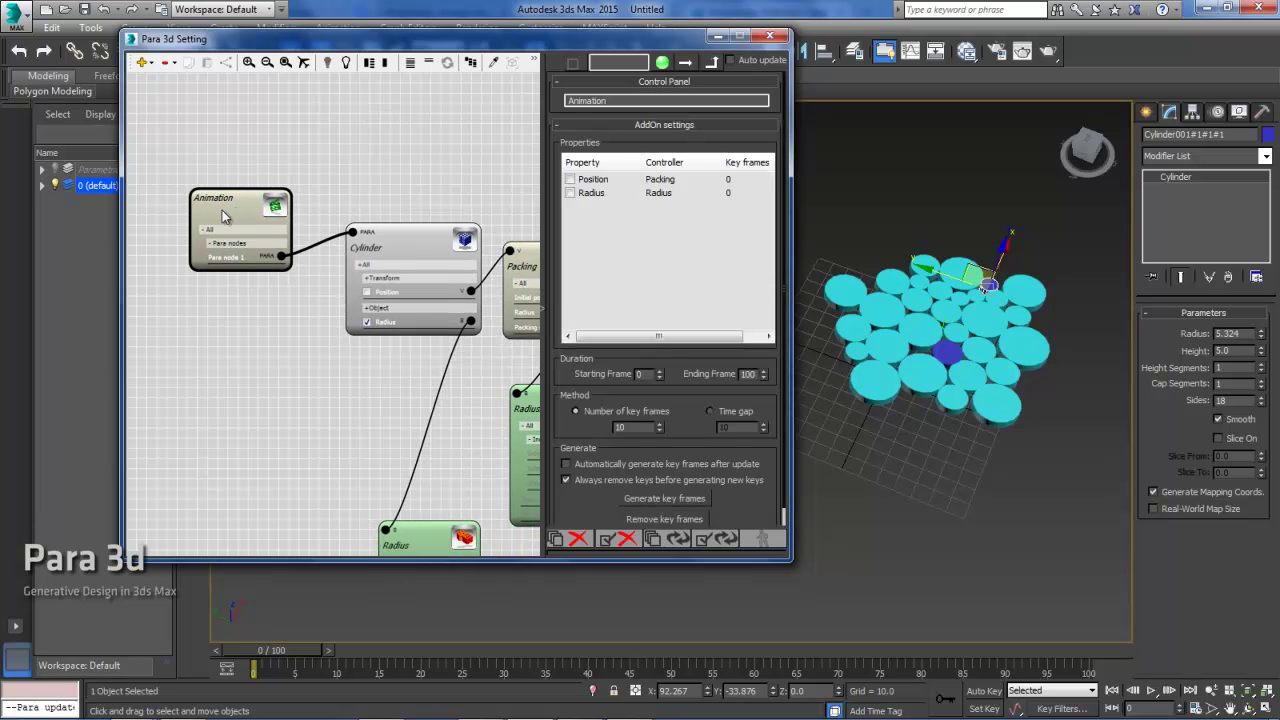
{"action": "left_click_drag", "start_coordinate": [240, 213], "coordinate": [241, 204]}
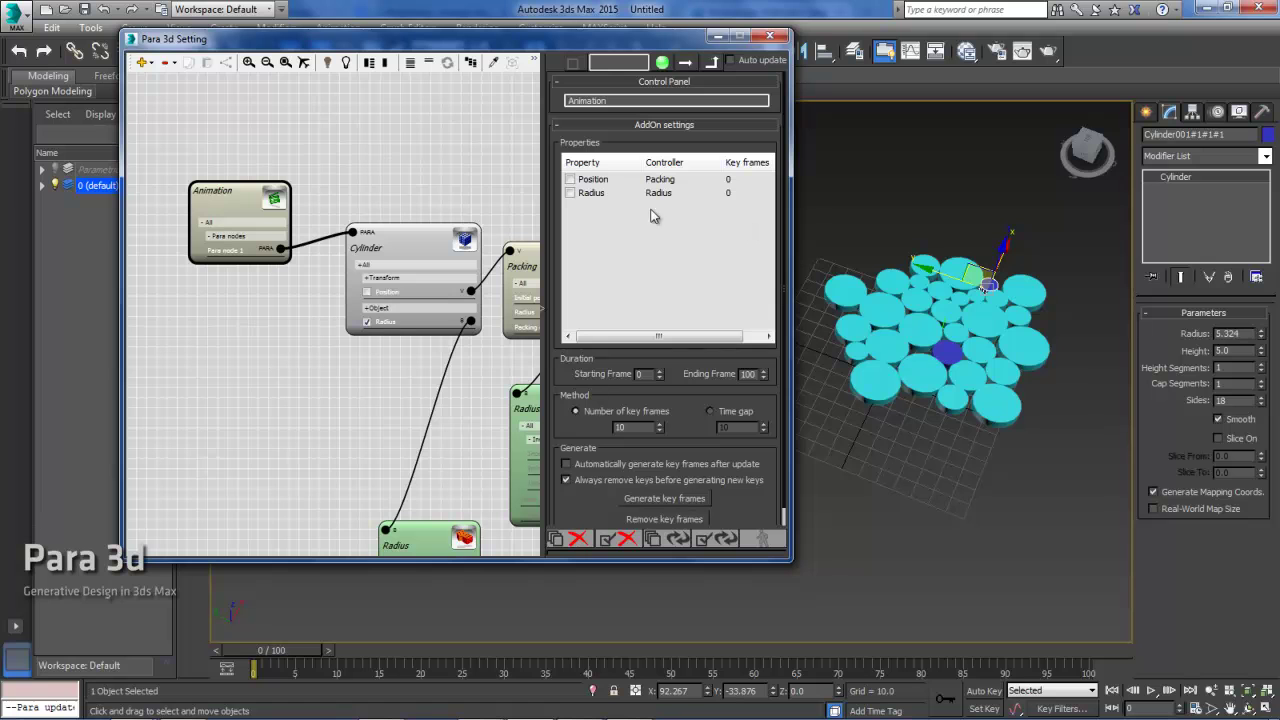
{"action": "left_click", "coordinate": [570, 179]}
{"action": "left_click_drag", "start_coordinate": [238, 196], "coordinate": [221, 181]}
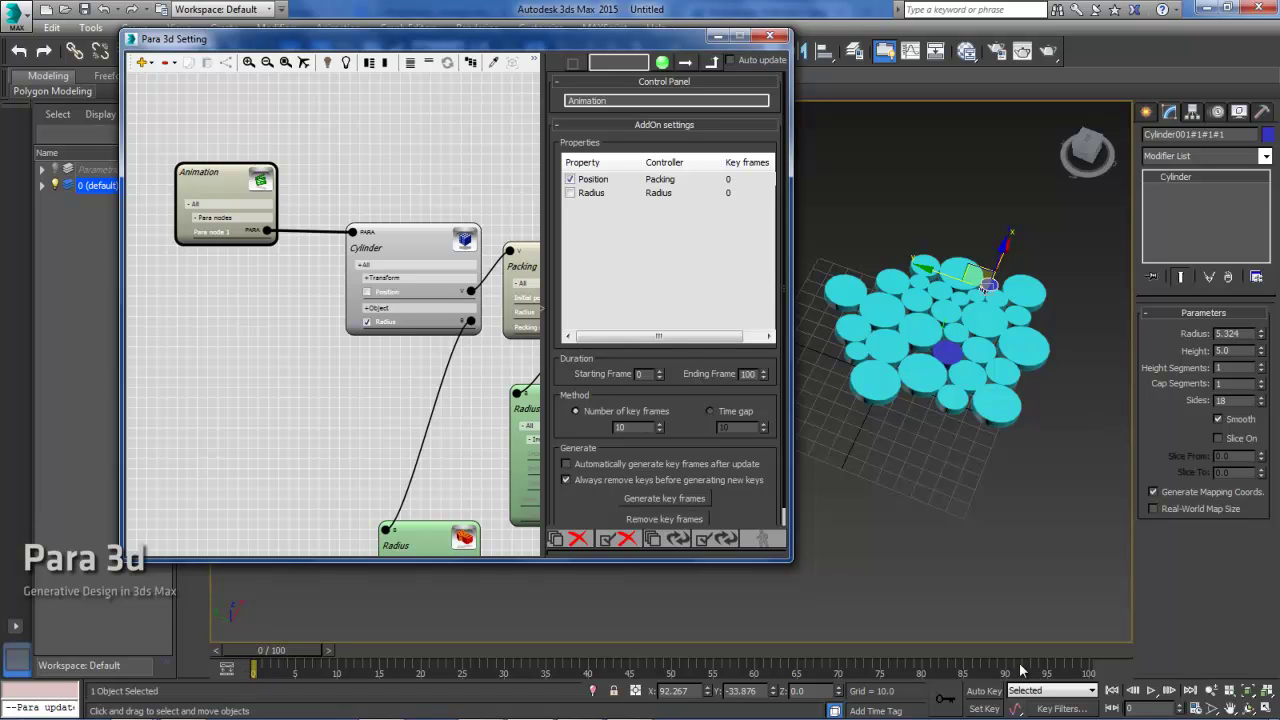
{"action": "double_click", "coordinate": [620, 428]}
Step: Toggle the Packing node's Updated state and recompute so the cylinders scatter again
{"action": "left_click", "coordinate": [408, 162]}
{"action": "middle_click_drag", "start_coordinate": [435, 179], "coordinate": [350, 232]}
{"action": "left_click", "coordinate": [352, 232]}
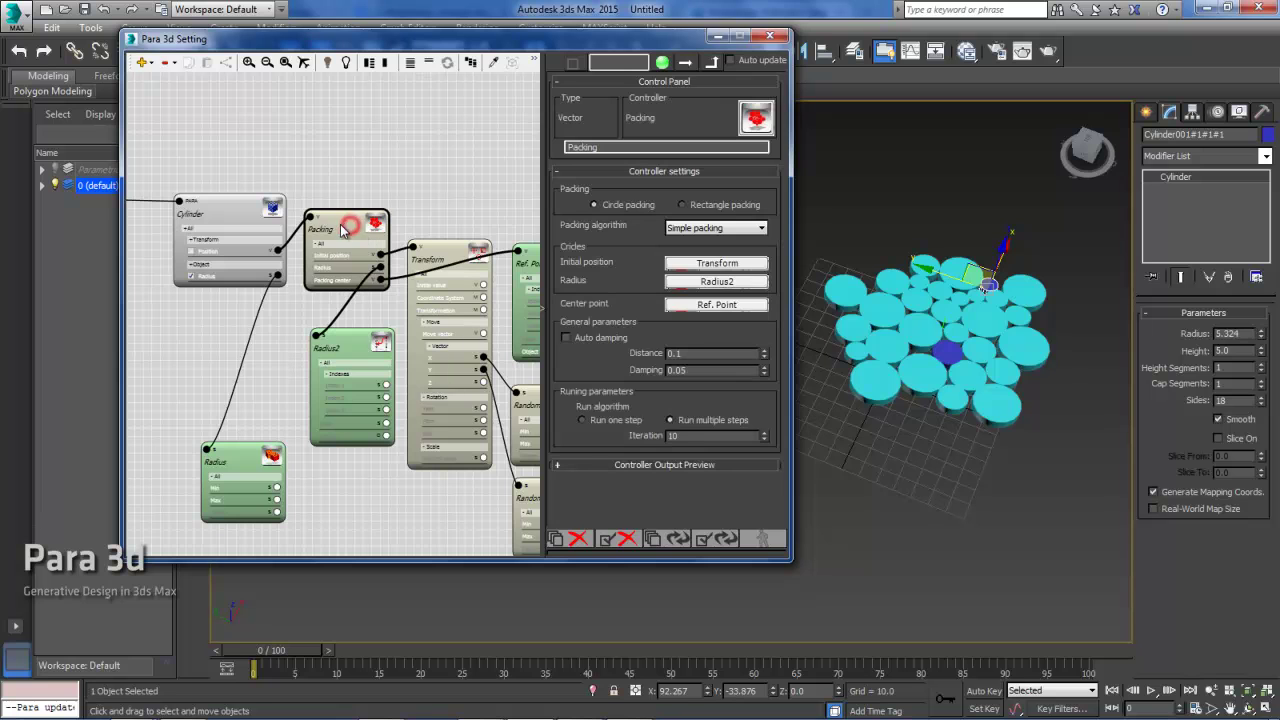
{"action": "left_click", "coordinate": [663, 63]}
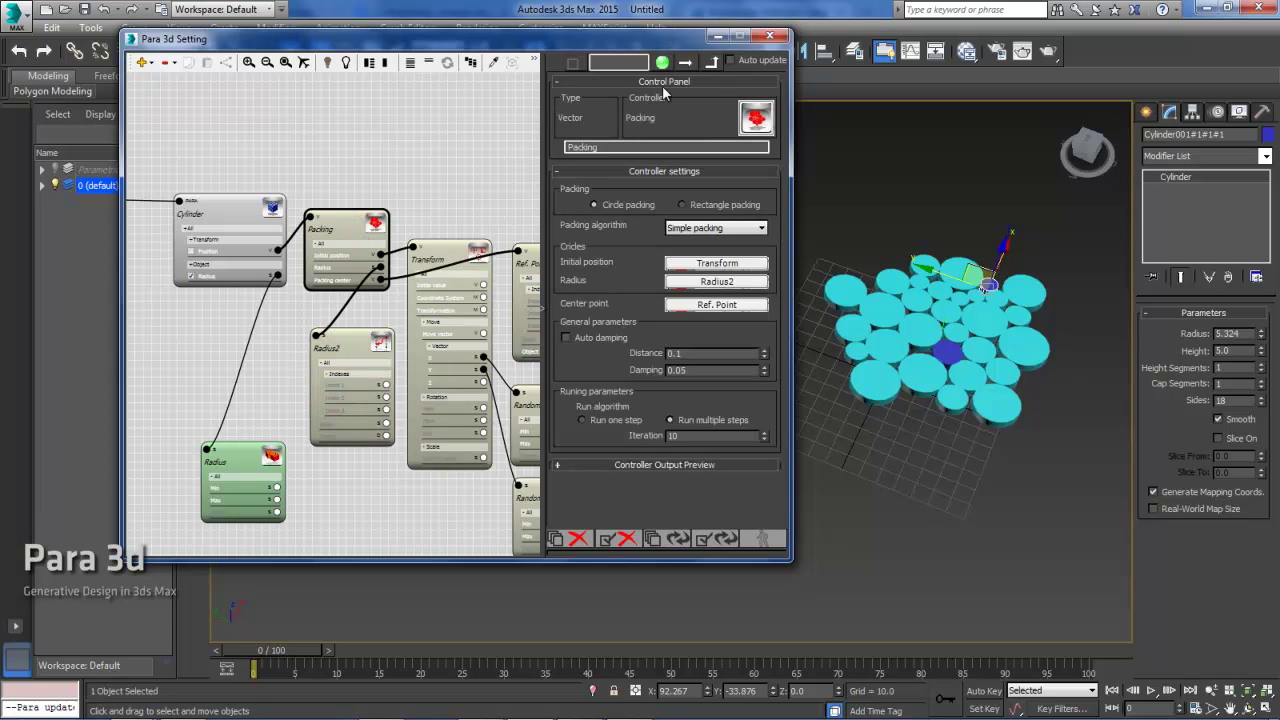
{"action": "left_click", "coordinate": [716, 538]}
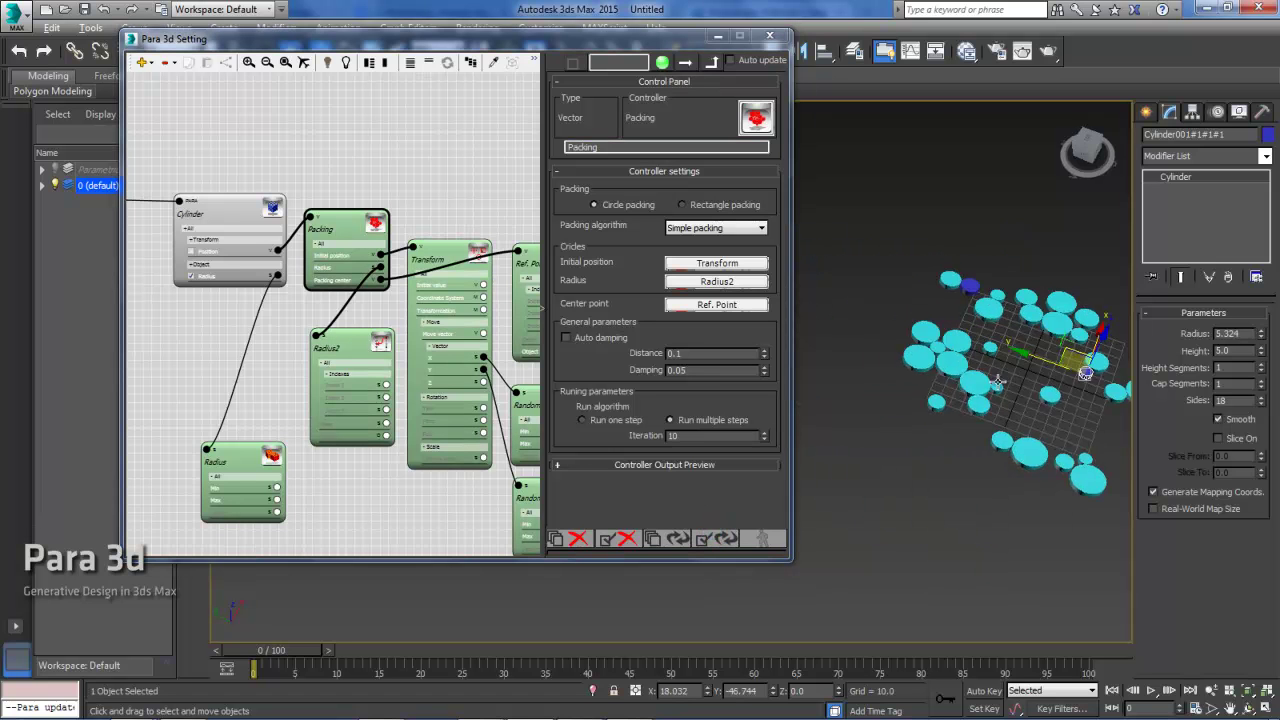
{"action": "middle_click_drag", "start_coordinate": [998, 376], "coordinate": [1014, 380]}
{"action": "left_click", "coordinate": [432, 176]}
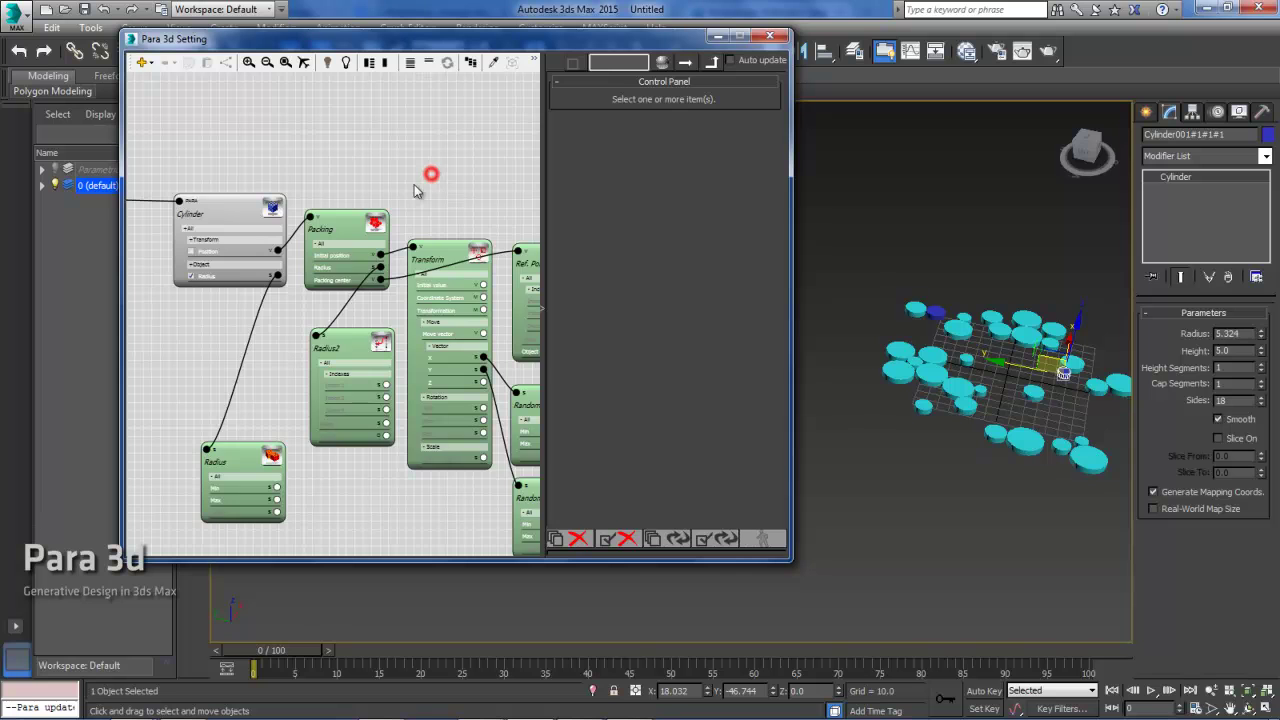
{"action": "middle_click_drag", "start_coordinate": [334, 182], "coordinate": [447, 224]}
Step: Generate 20 Position key frames from the Animation node and minimize the Para 3d editor
{"action": "left_click", "coordinate": [239, 222]}
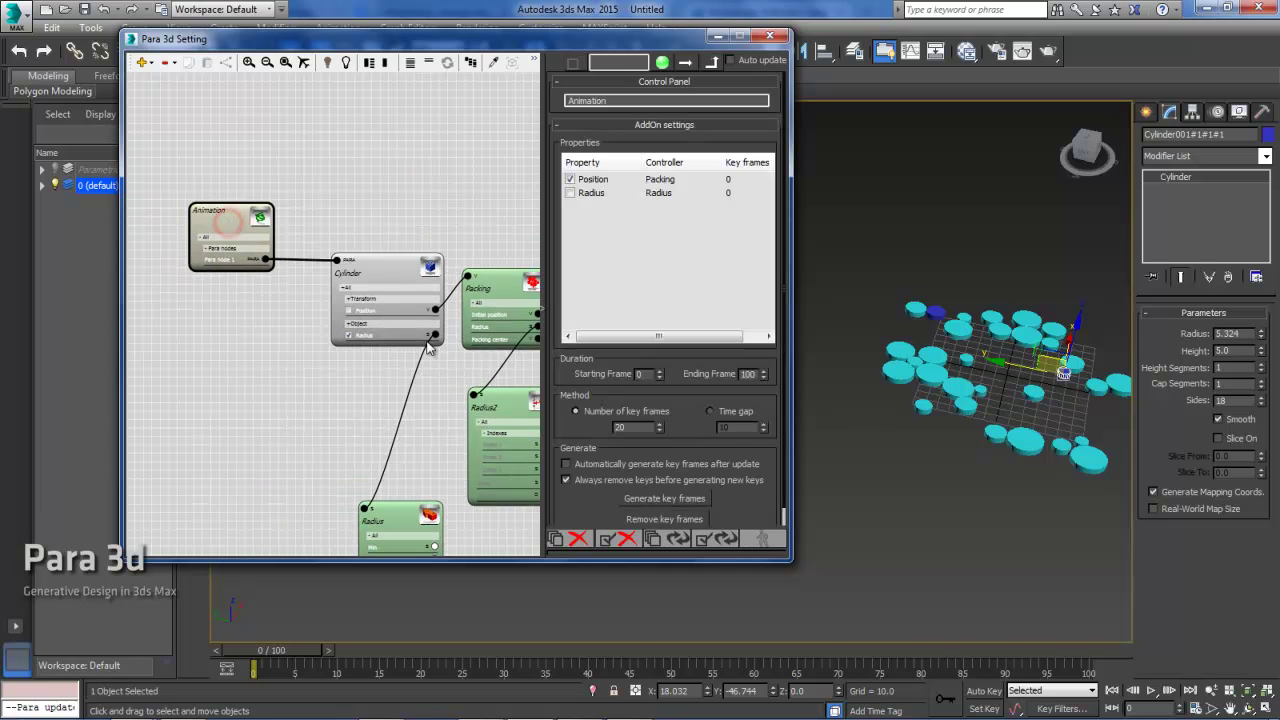
{"action": "left_click", "coordinate": [656, 497]}
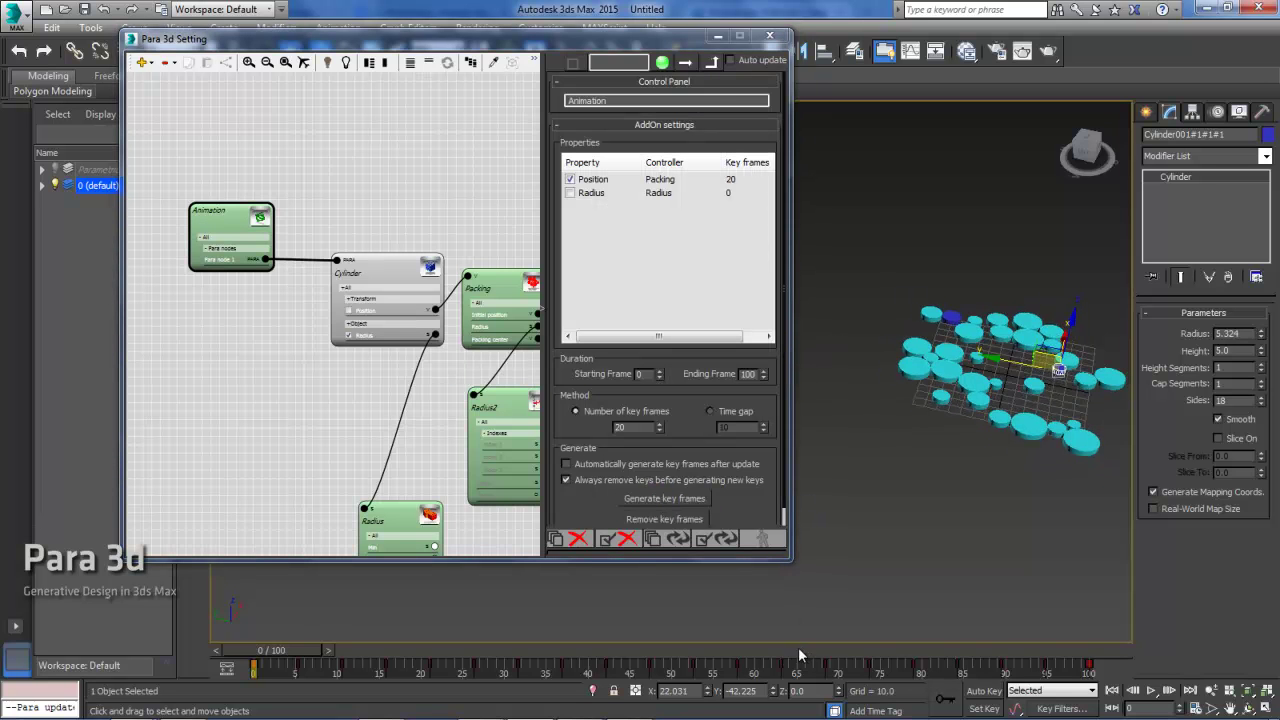
{"action": "left_click", "coordinate": [716, 36]}
{"action": "middle_click_drag", "start_coordinate": [790, 360], "coordinate": [823, 383], "text": "alt"}
{"action": "scroll", "coordinate": [787, 390], "scroll_direction": "up", "scroll_amount": 2}
Step: Play the animation and orbit the Perspective view to watch the cylinders gather
{"action": "scroll", "coordinate": [826, 404], "scroll_direction": "up", "scroll_amount": 2}
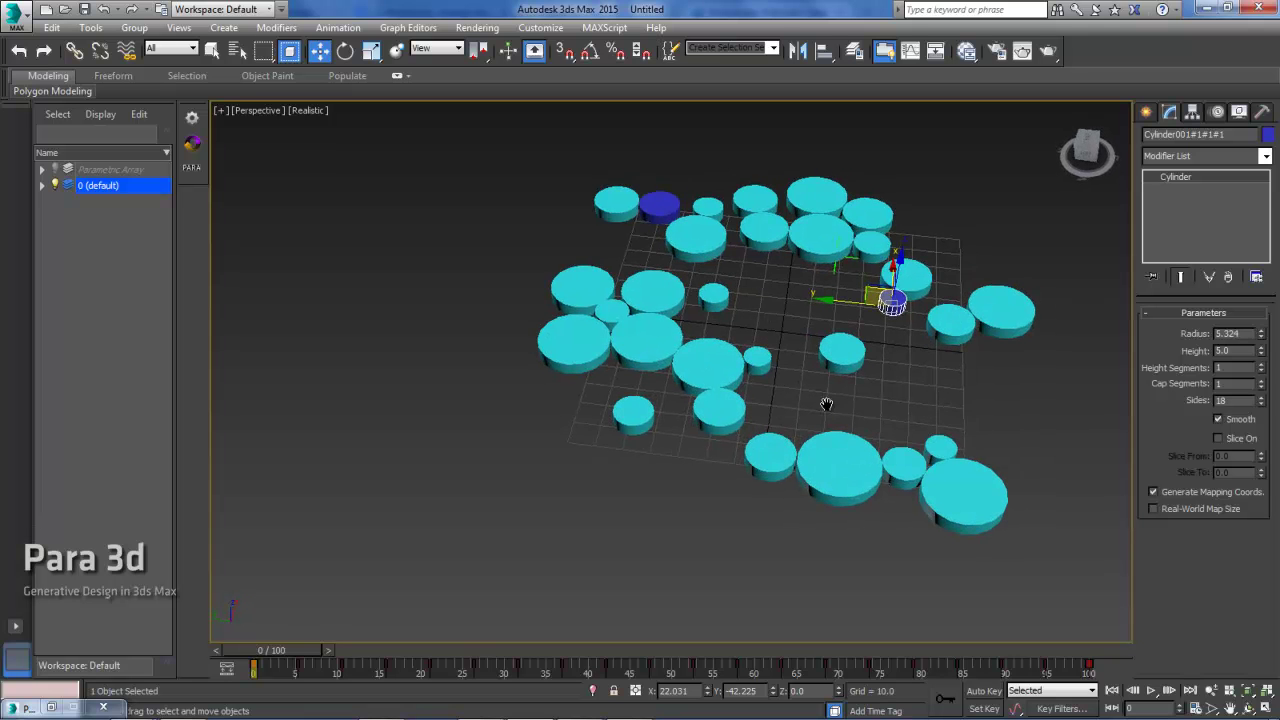
{"action": "left_click", "coordinate": [1152, 691]}
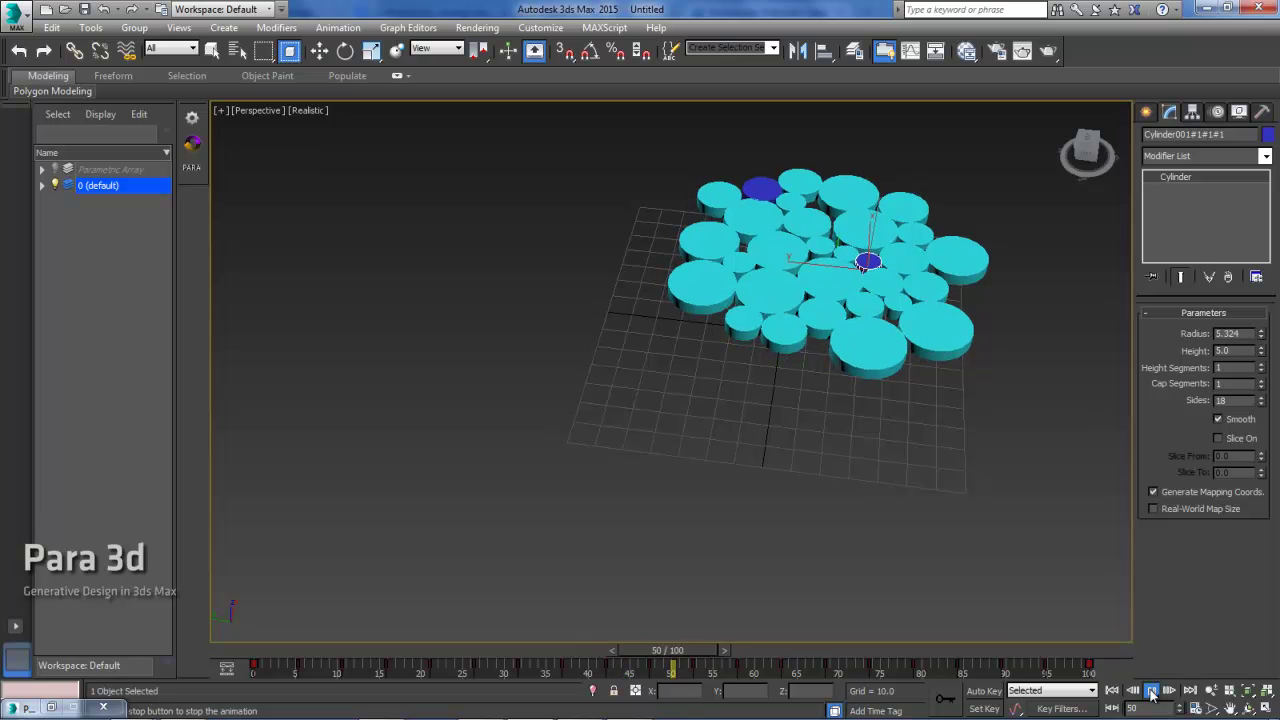
{"action": "scroll", "coordinate": [845, 522], "scroll_direction": "up", "scroll_amount": 3}
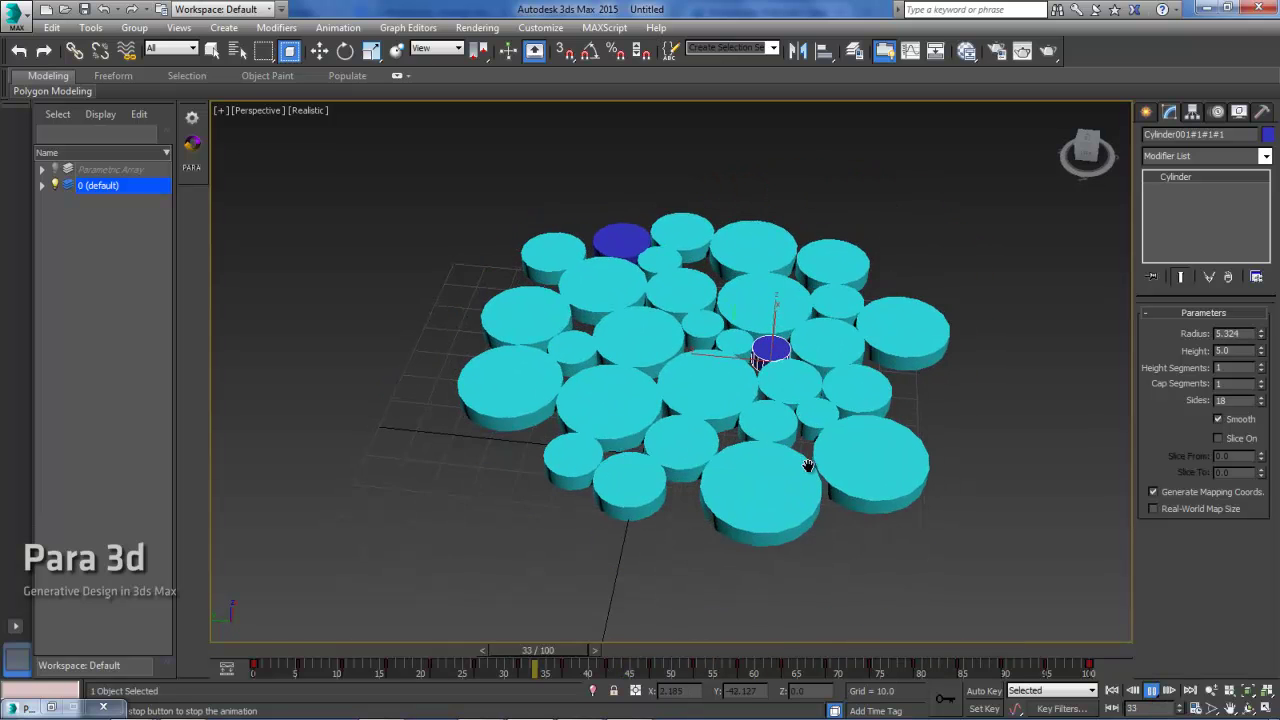
{"action": "scroll", "coordinate": [771, 441], "scroll_direction": "down", "scroll_amount": 2}
{"action": "middle_click_drag", "start_coordinate": [771, 441], "coordinate": [755, 370], "text": "alt"}
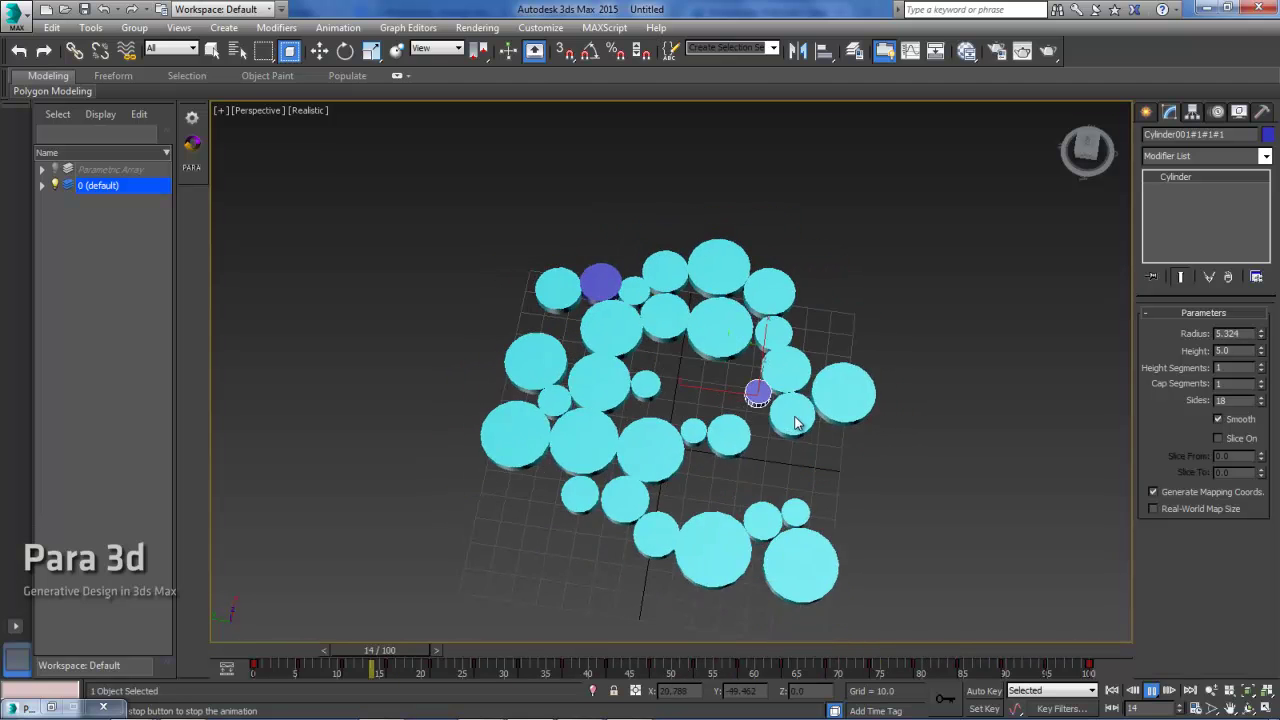
{"action": "middle_click_drag", "start_coordinate": [848, 328], "coordinate": [757, 349], "text": "alt"}
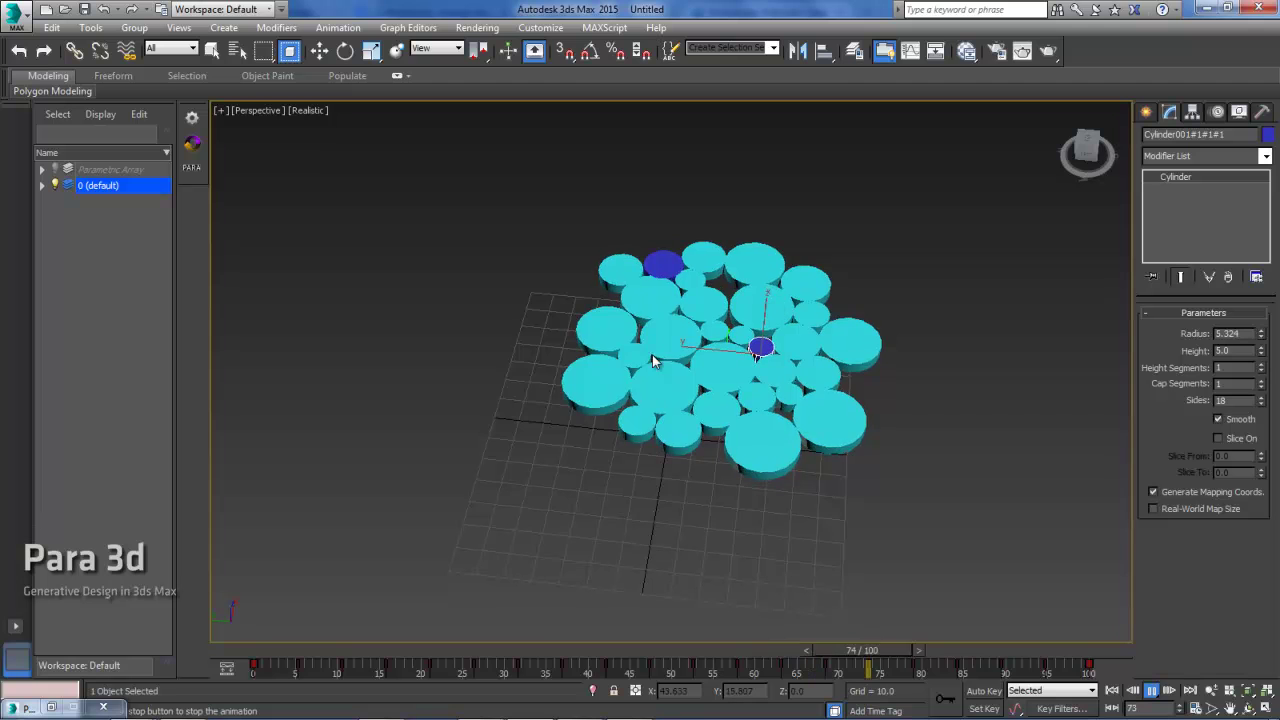